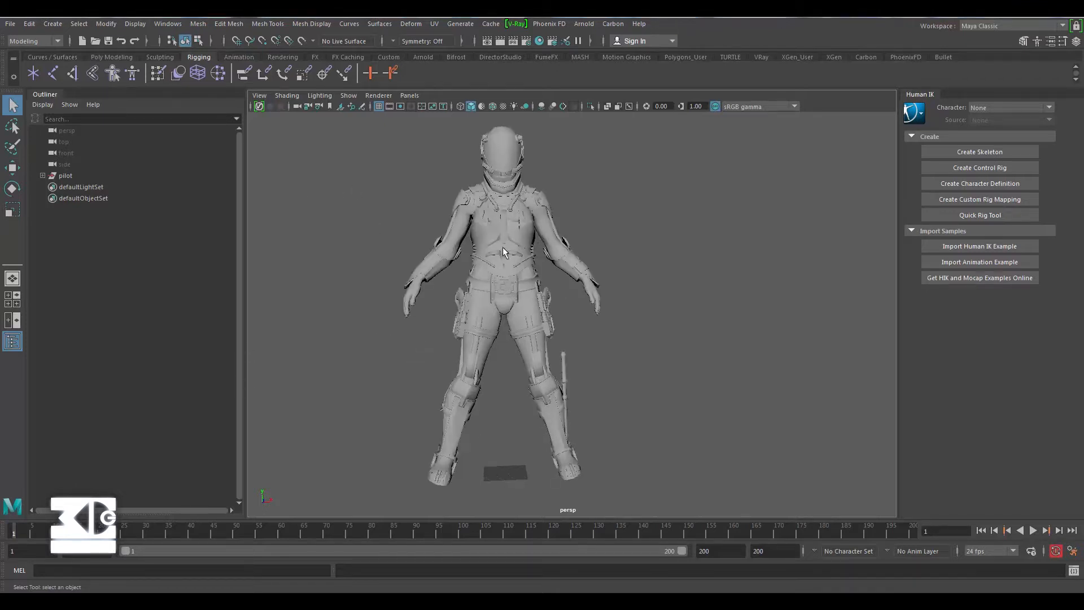
Switch to the Rigging menu set and open the Quick Rig tool beside the character.
scroll(402, 262, down, 2)
alt+middle_drag(446, 266, 447, 290)
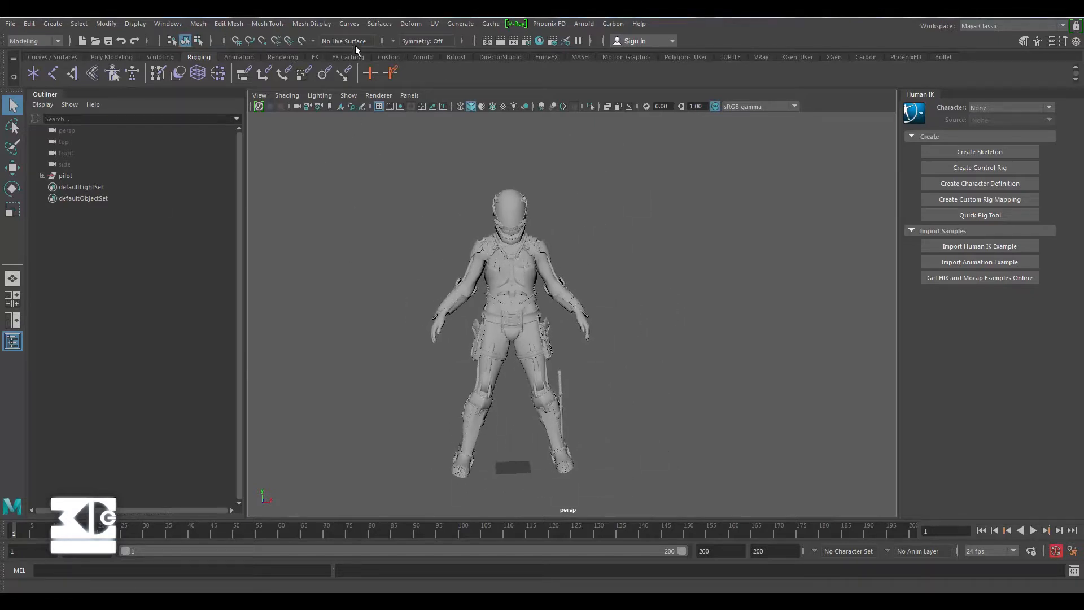
click(25, 41)
click(23, 65)
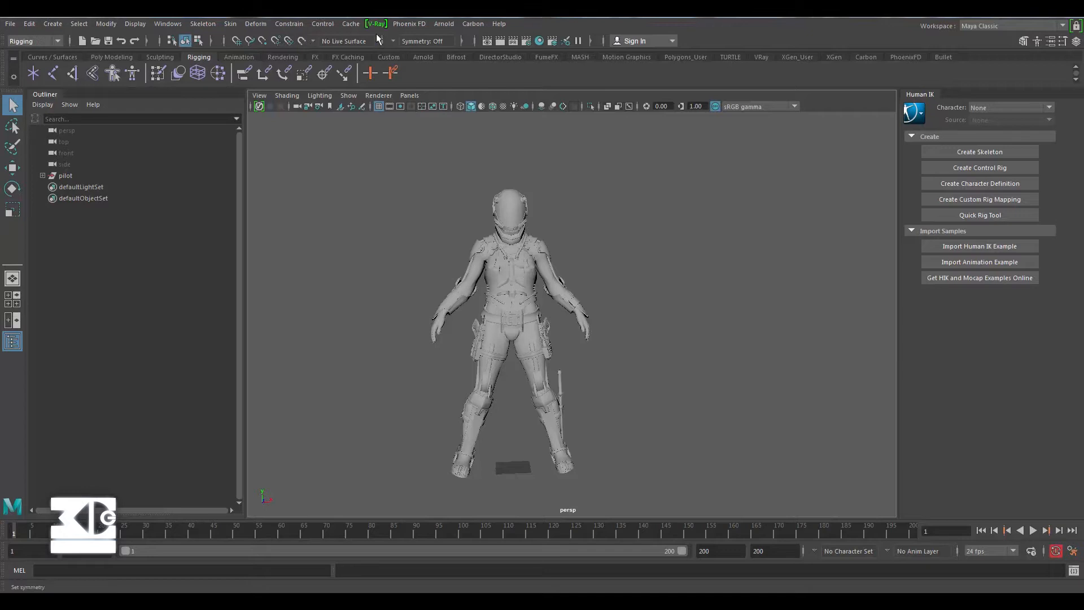
click(218, 23)
click(216, 258)
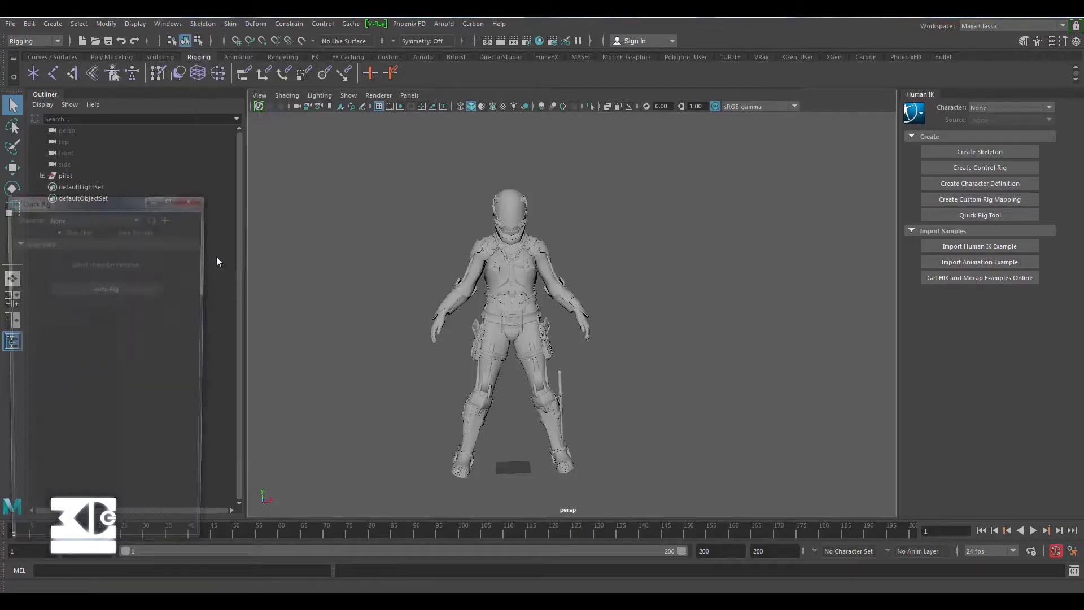
drag(112, 205, 329, 144)
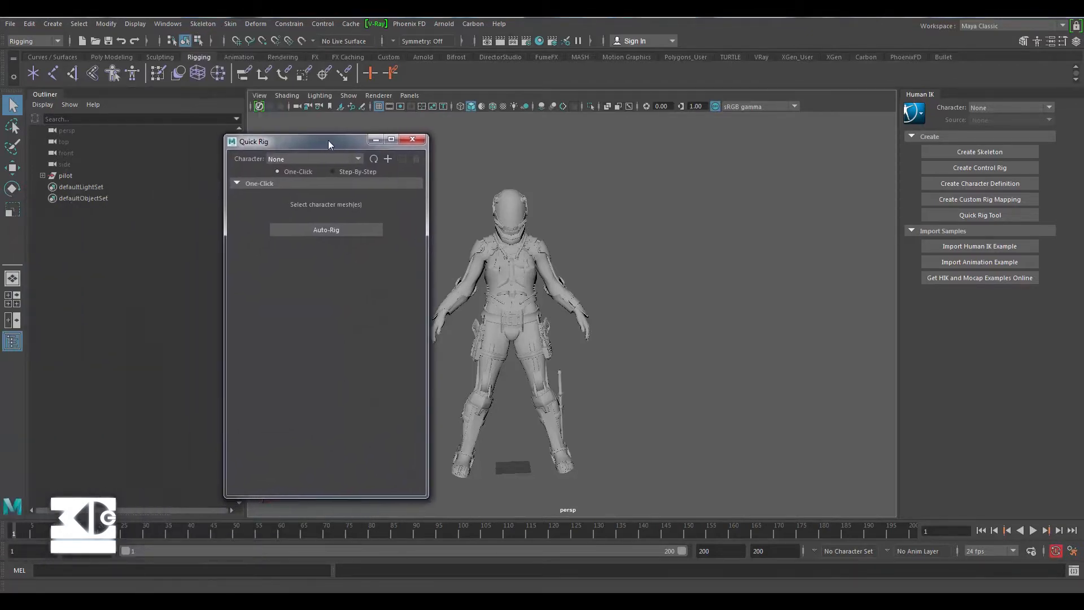
Auto-rig the pilot group with Quick Rig's One-Click mode.
click(66, 176)
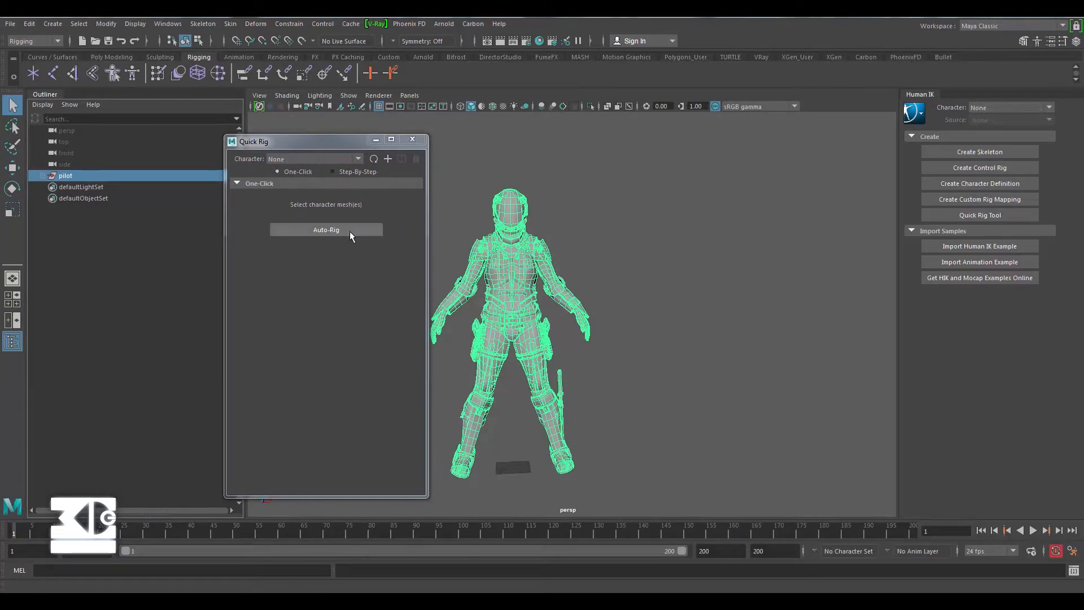
click(326, 161)
click(325, 168)
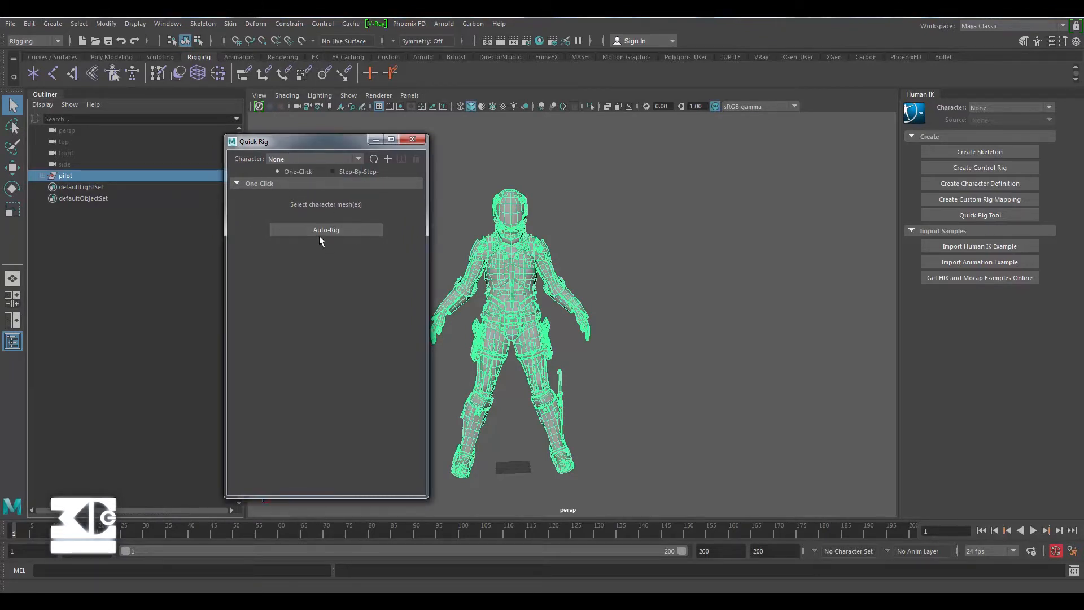
click(318, 228)
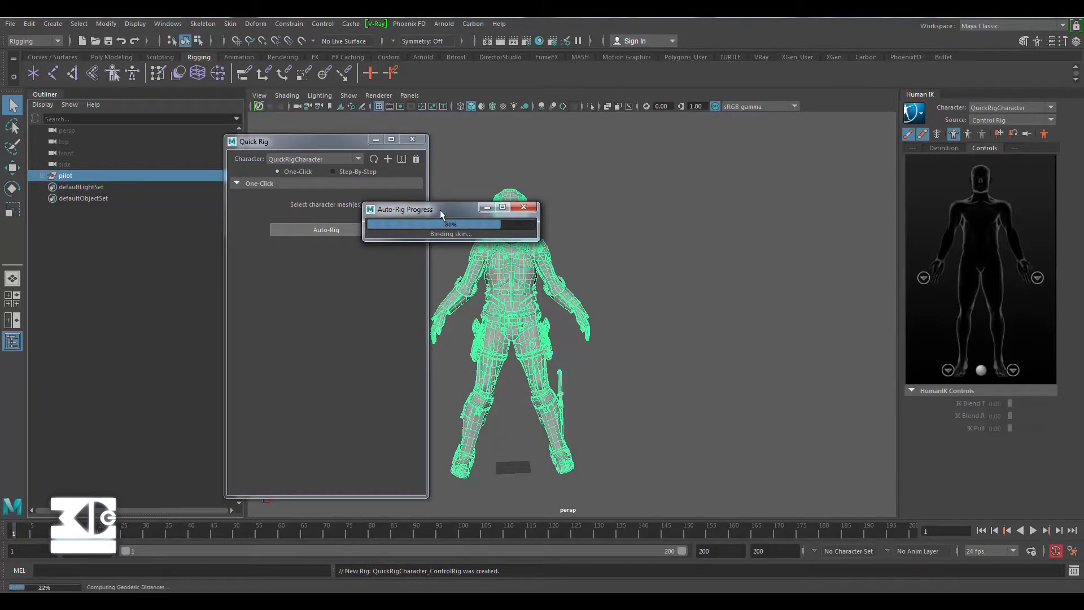
drag(300, 142, 131, 151)
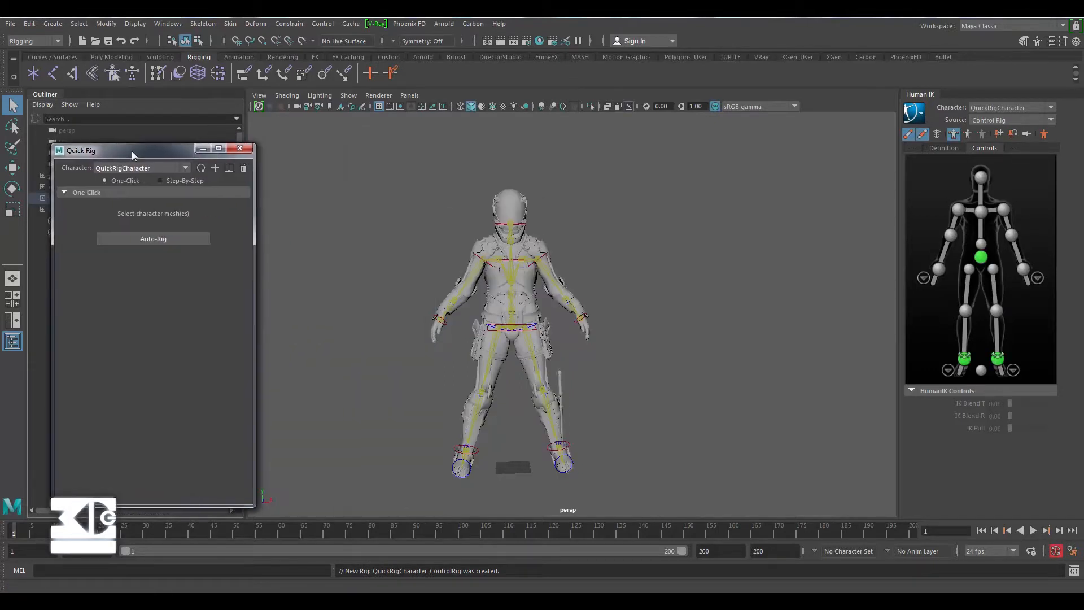
Lower the character's hips control with the Move tool to test the leg bending.
scroll(522, 253, up, 3)
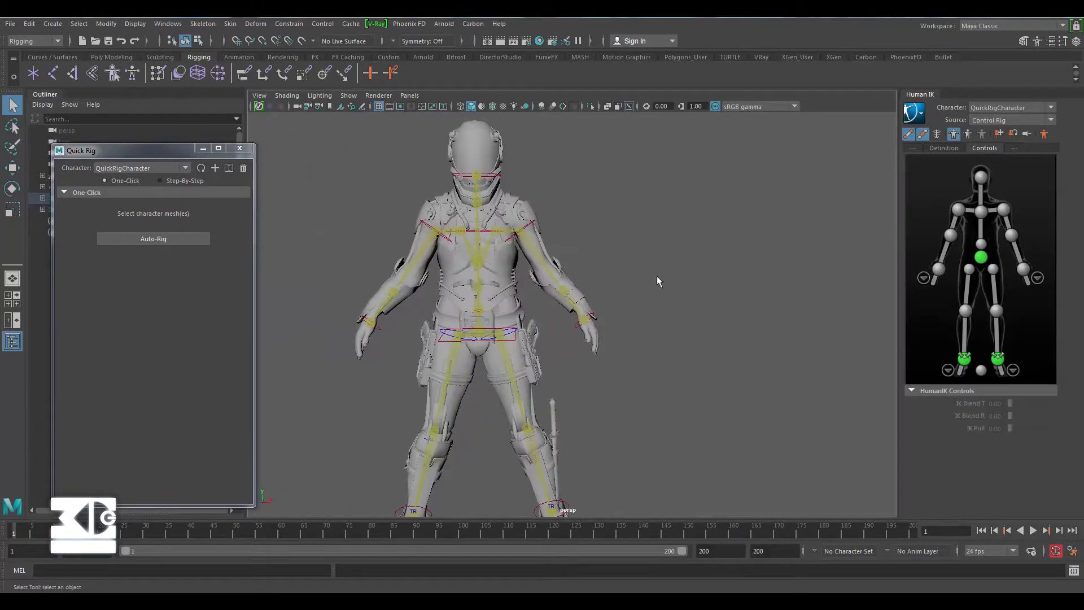
click(938, 268)
scroll(488, 187, down, 2)
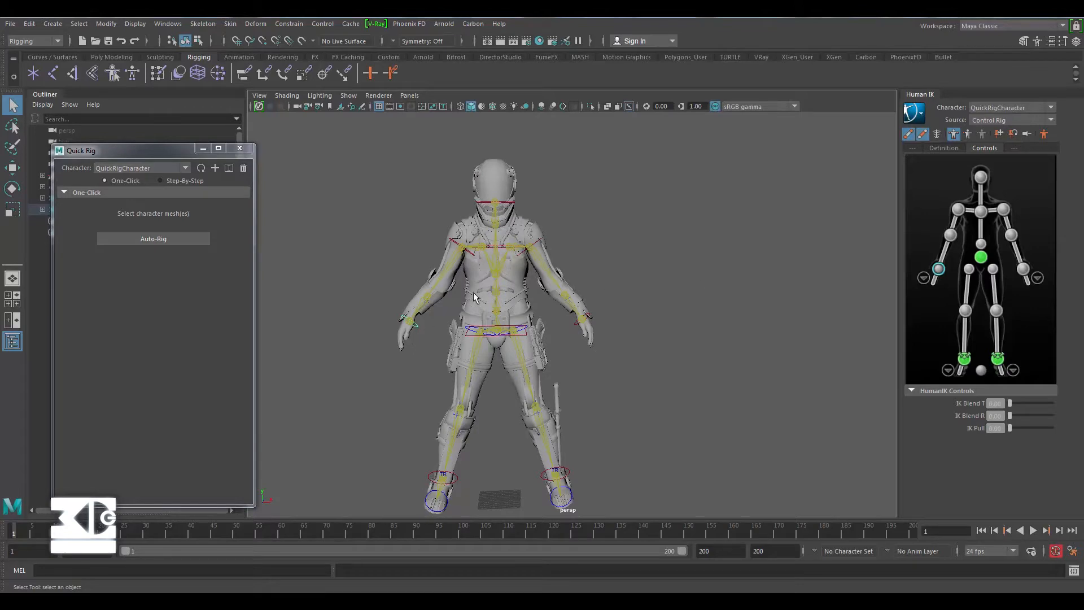
scroll(474, 297, up, 3)
key(w)
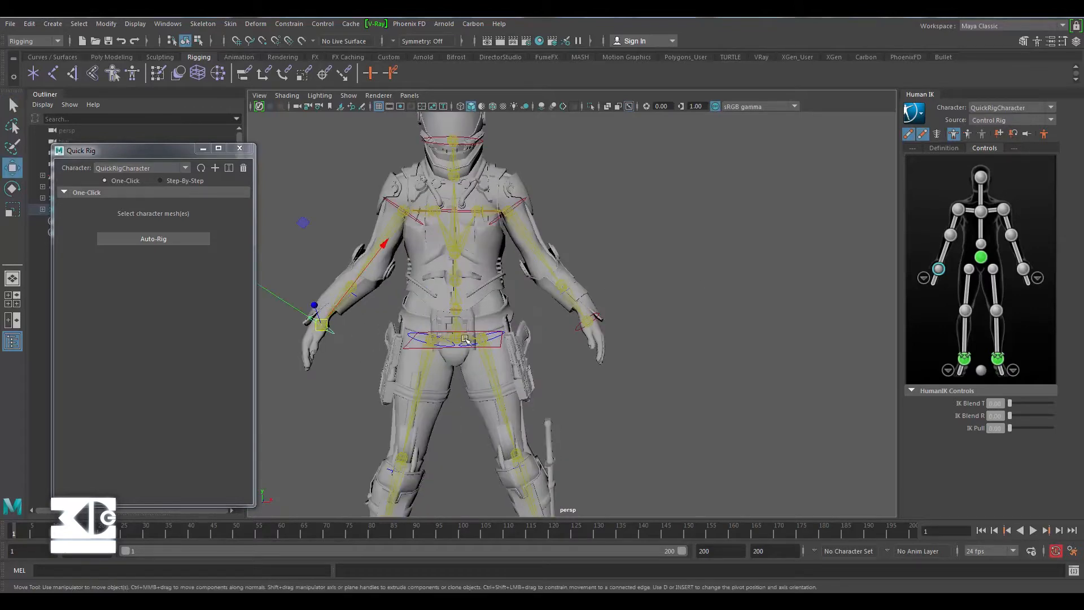
click(980, 258)
alt+drag(480, 333, 544, 349)
Move the right hand control forward and up to test the arm bending.
click(938, 269)
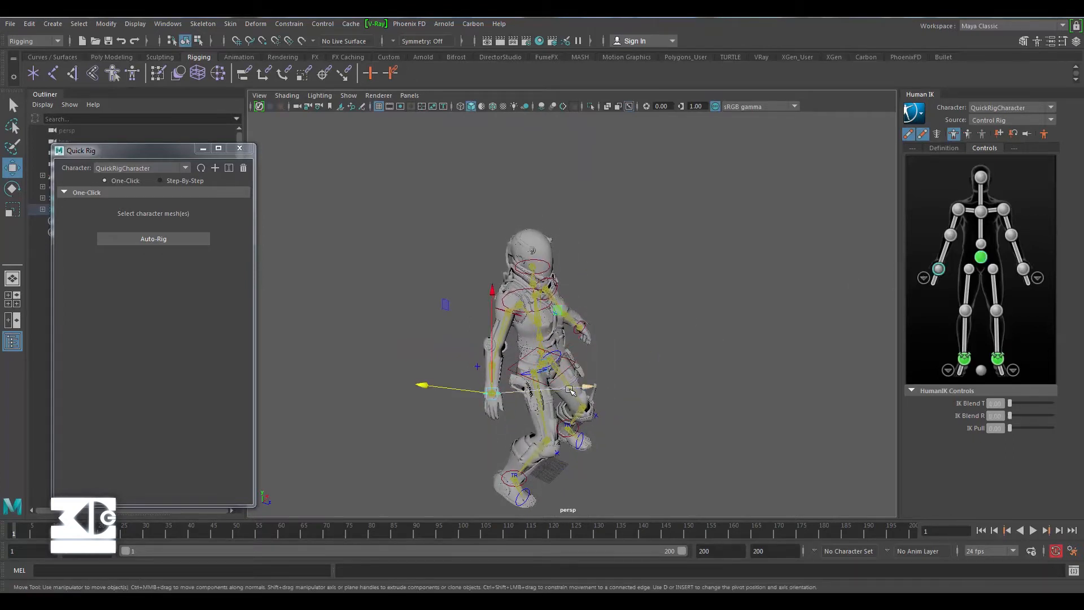
drag(570, 389, 642, 352)
alt+drag(699, 376, 487, 292)
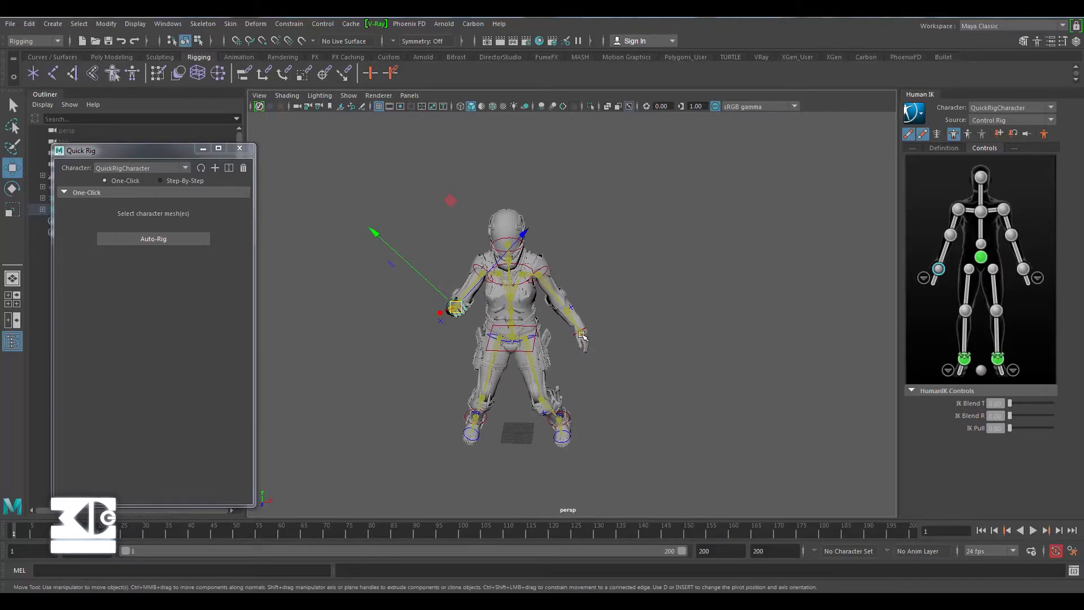
Raise the right foot control forward to test the leg in a stepping pose.
click(962, 360)
alt+drag(476, 446, 617, 447)
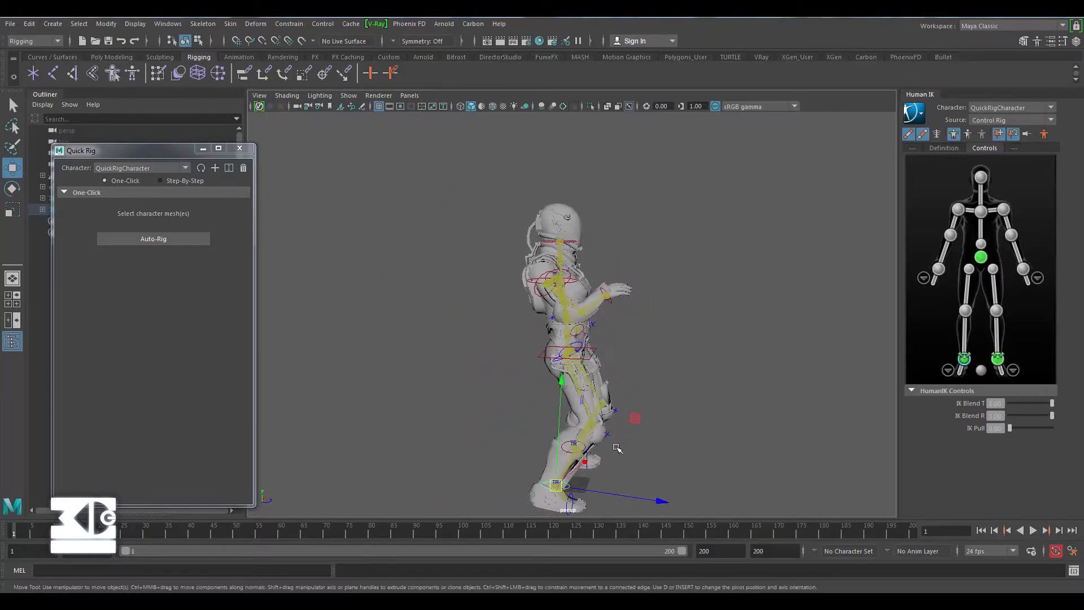
drag(556, 486, 709, 394)
Rotate the hips control to test how the whole body follows.
click(980, 258)
key(e)
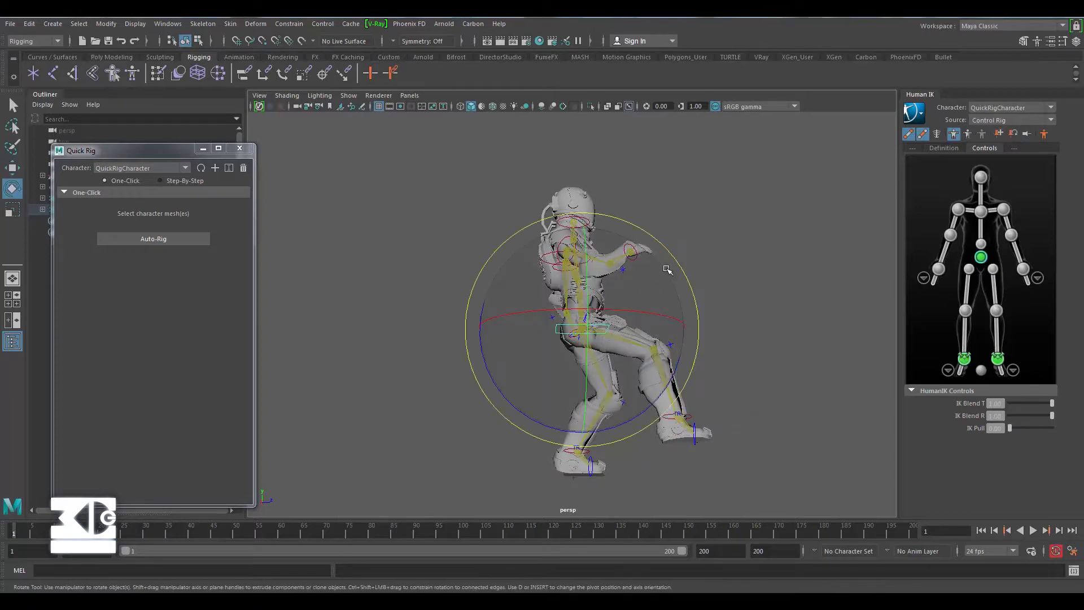
drag(681, 268, 655, 323)
Undo the test pose changes on the control rig.
key(ctrl+z)
key(ctrl+z)
key(w)
alt+drag(601, 281, 626, 296)
Delete the auto-generated QuickRigCharacter with its skin, control rig, skeleton and guides.
drag(130, 150, 328, 141)
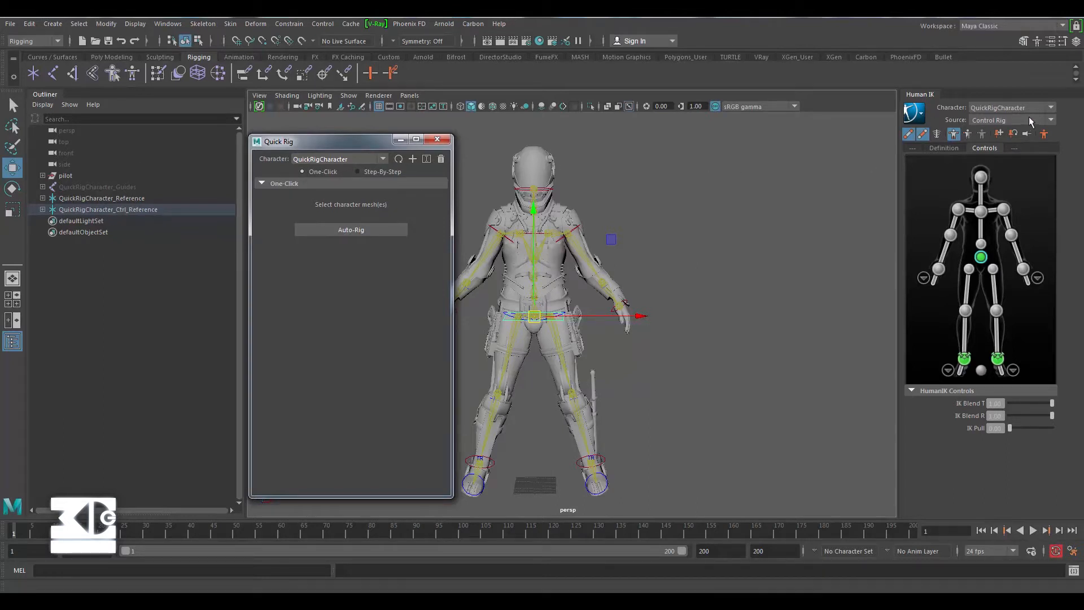
click(442, 159)
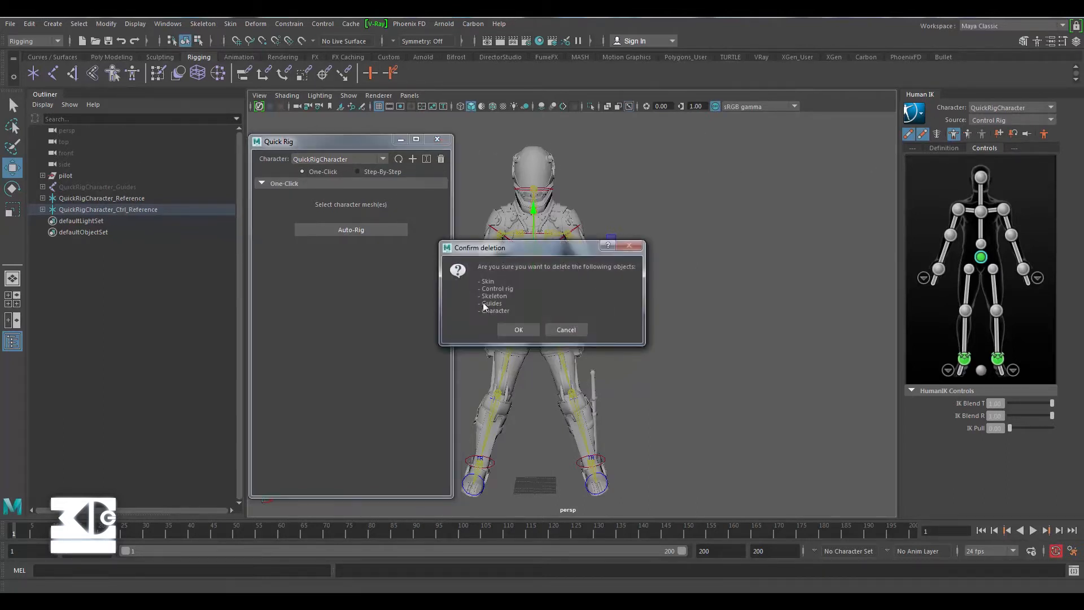
click(513, 329)
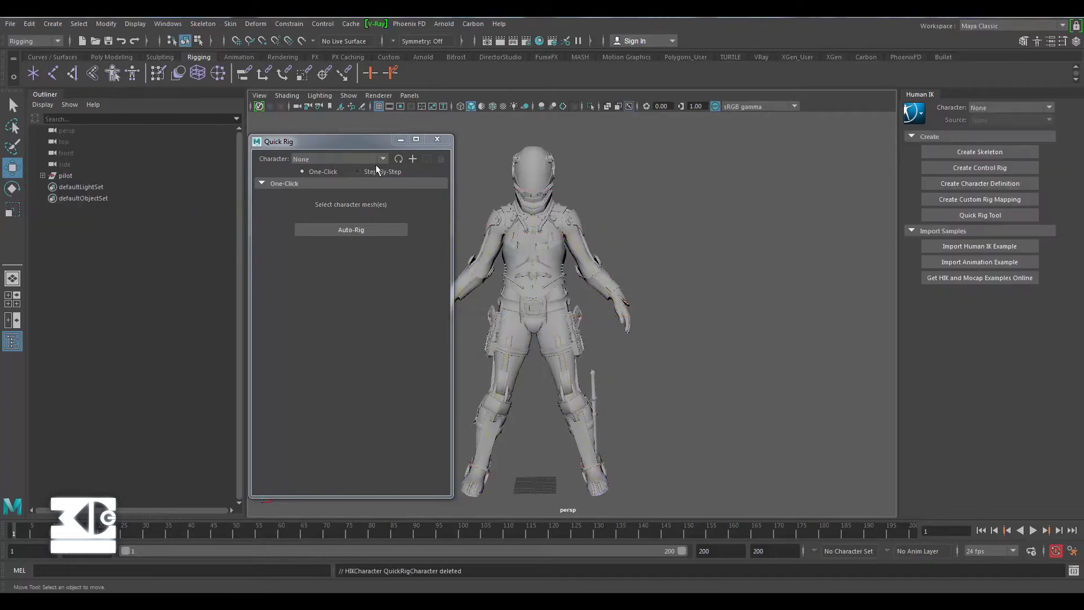
Create a new Quick Rig character in Step-By-Step mode and add the pilot meshes as its geometry.
click(63, 176)
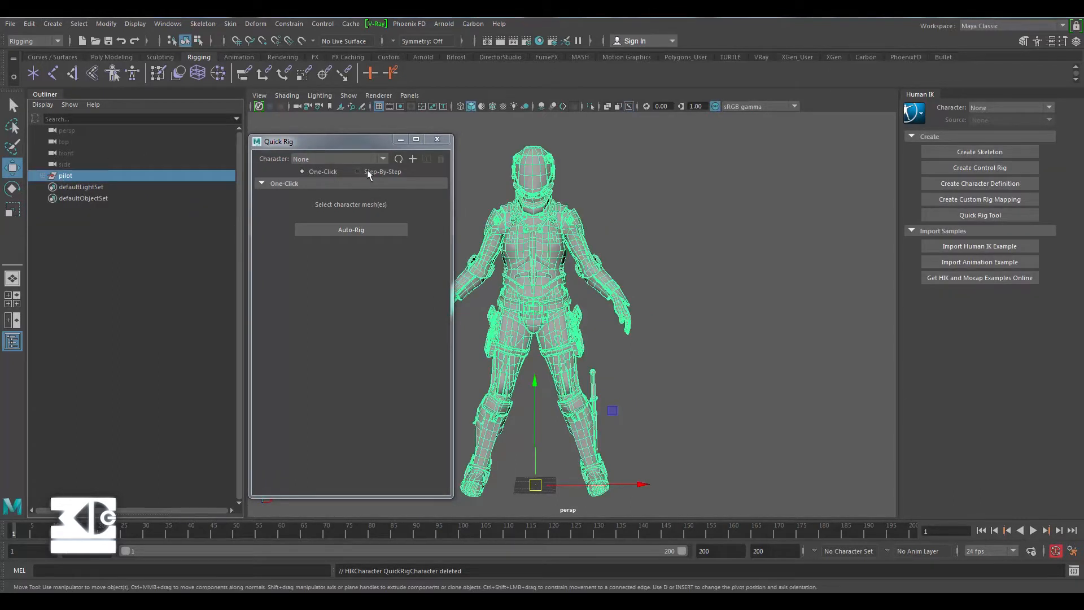
click(389, 171)
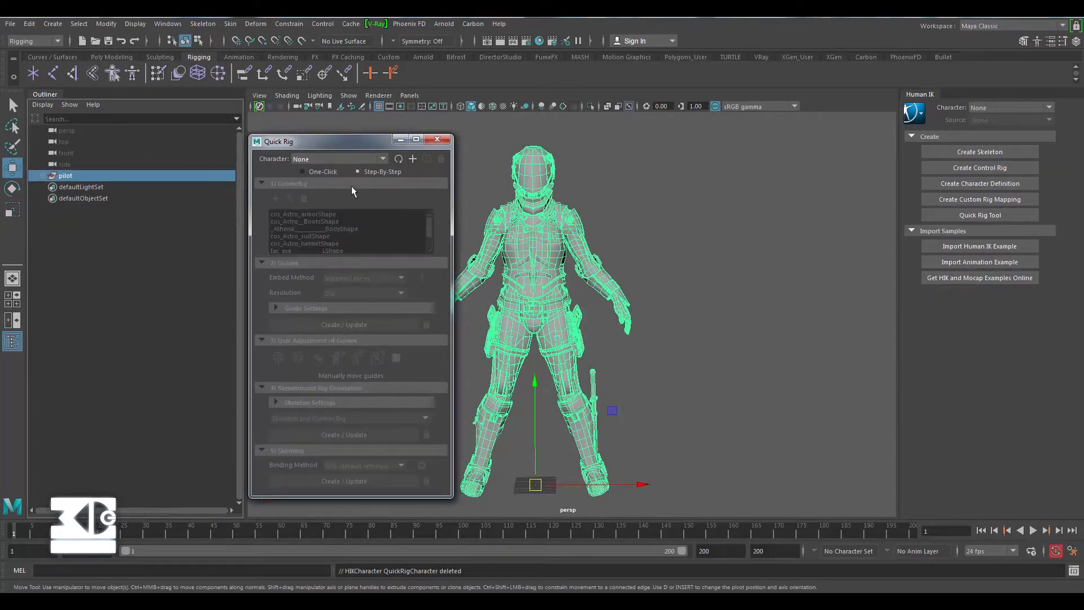
click(413, 159)
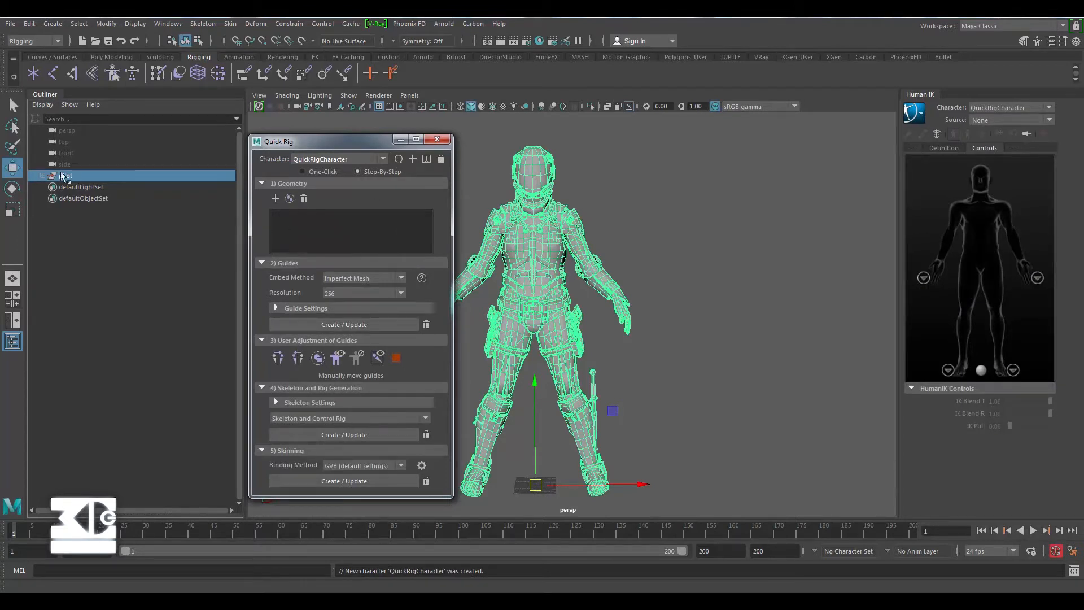
drag(63, 176, 71, 175)
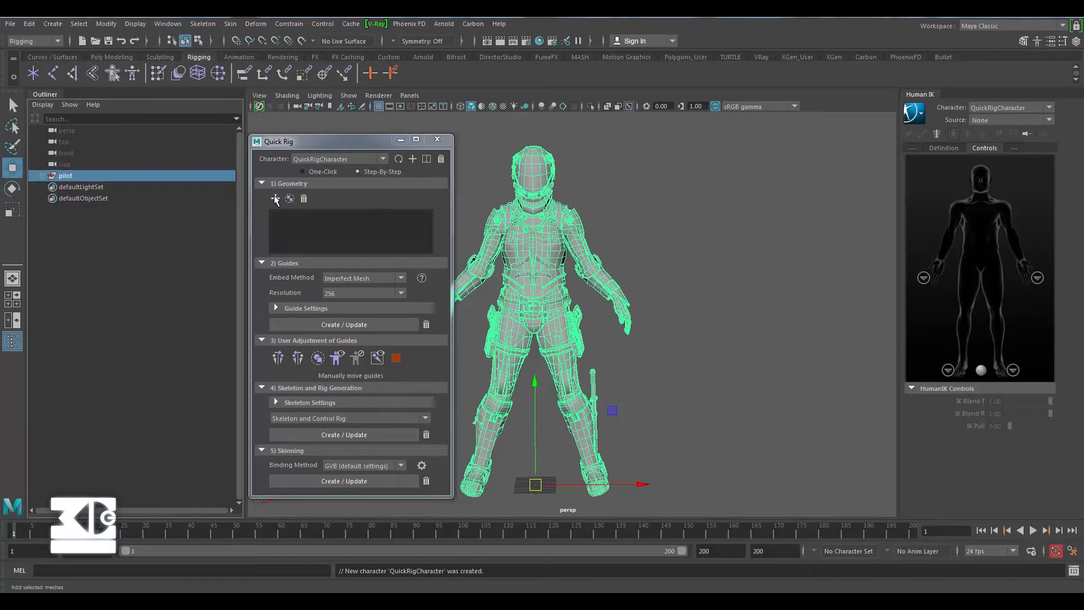
click(133, 221)
click(61, 177)
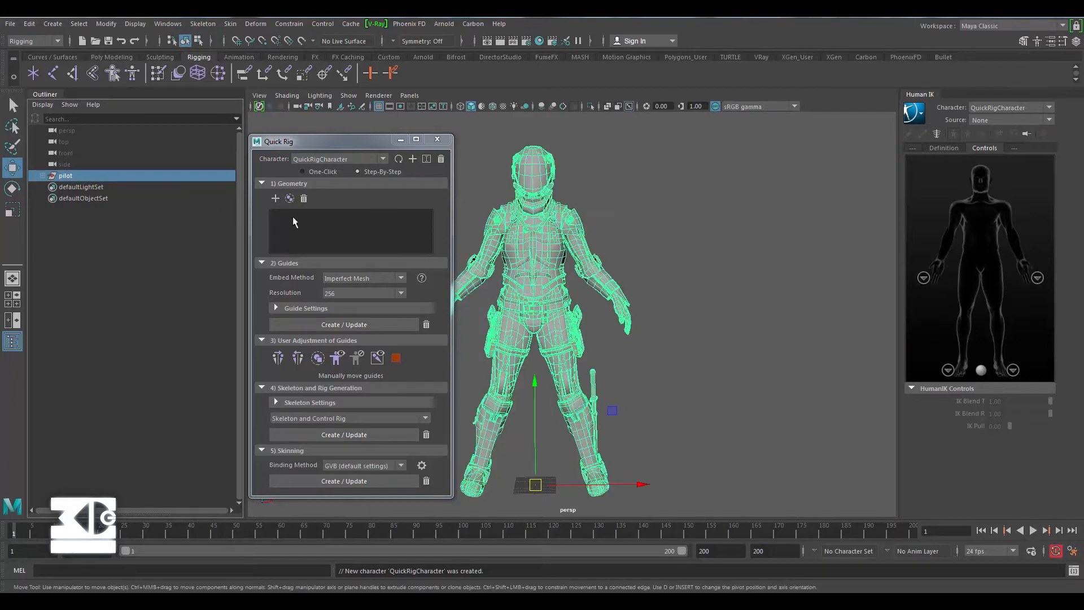
click(275, 198)
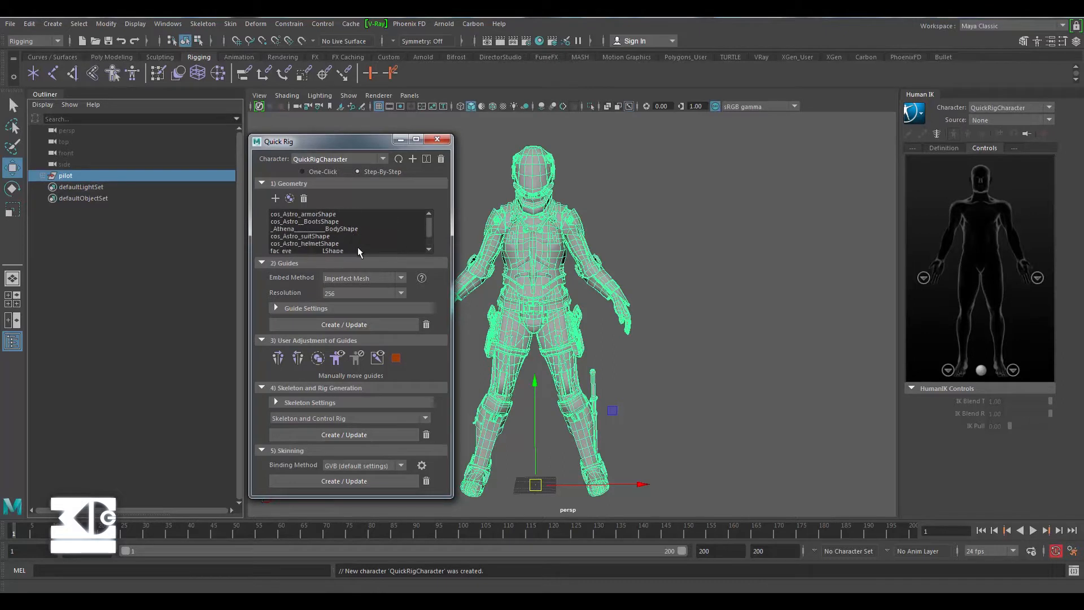
Create the guides with the Watertight Mesh embed method and a resolution of 256.
click(365, 277)
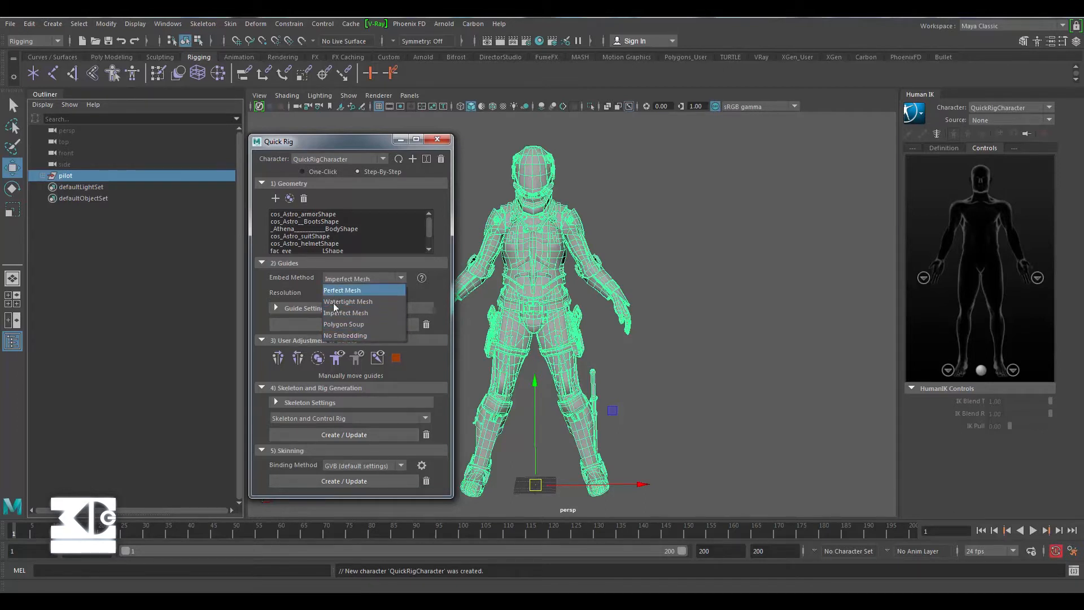
click(350, 303)
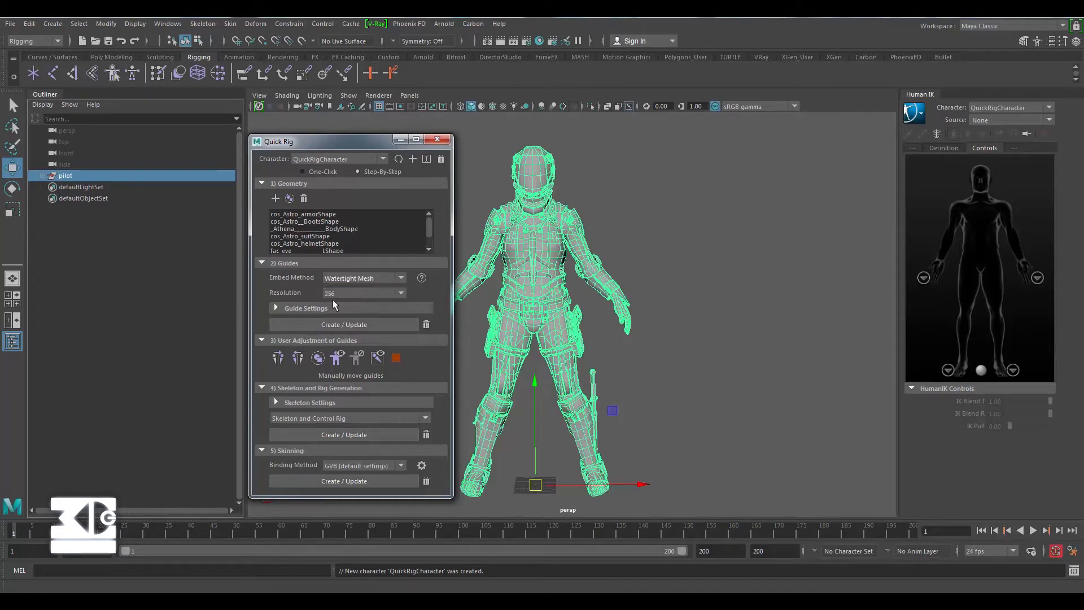
click(347, 294)
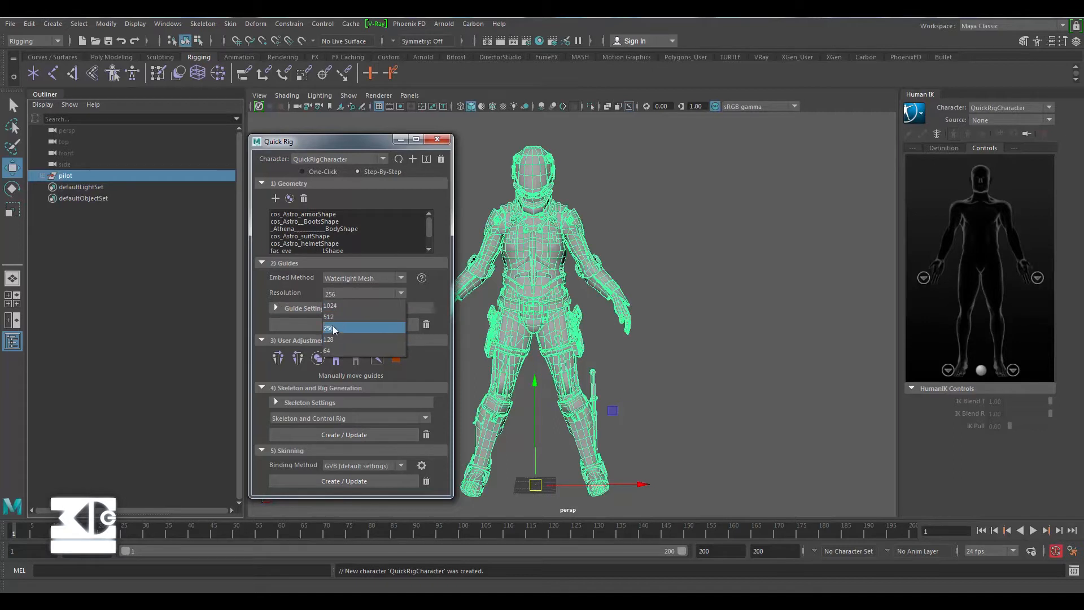
click(401, 293)
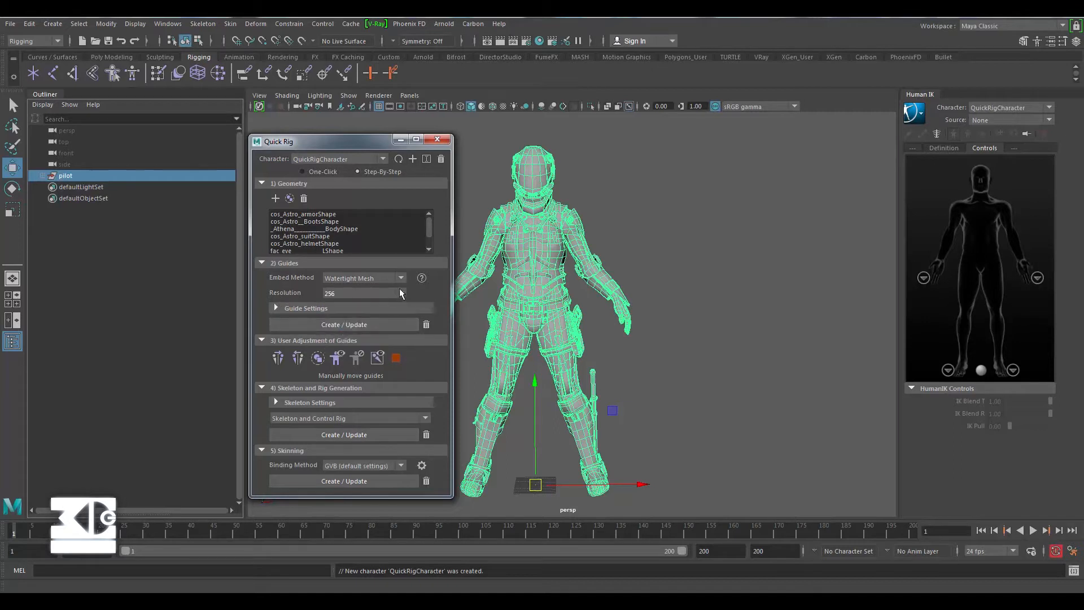
click(325, 327)
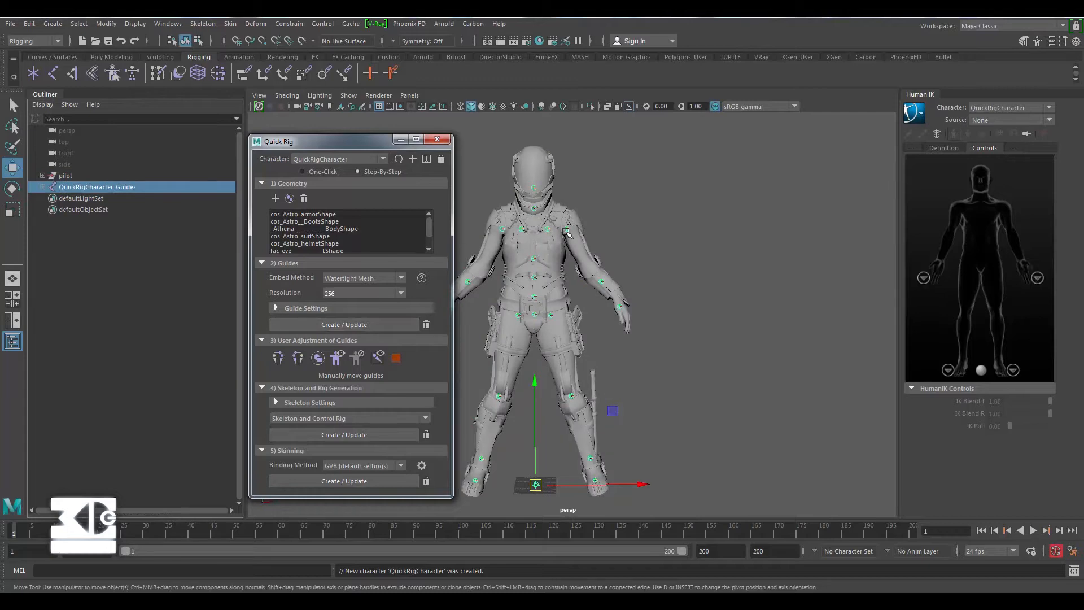
Move the left elbow guide up and back onto the elbow joint in the side view.
scroll(566, 232, up, 5)
alt+drag(567, 232, 733, 230)
scroll(600, 254, down, 3)
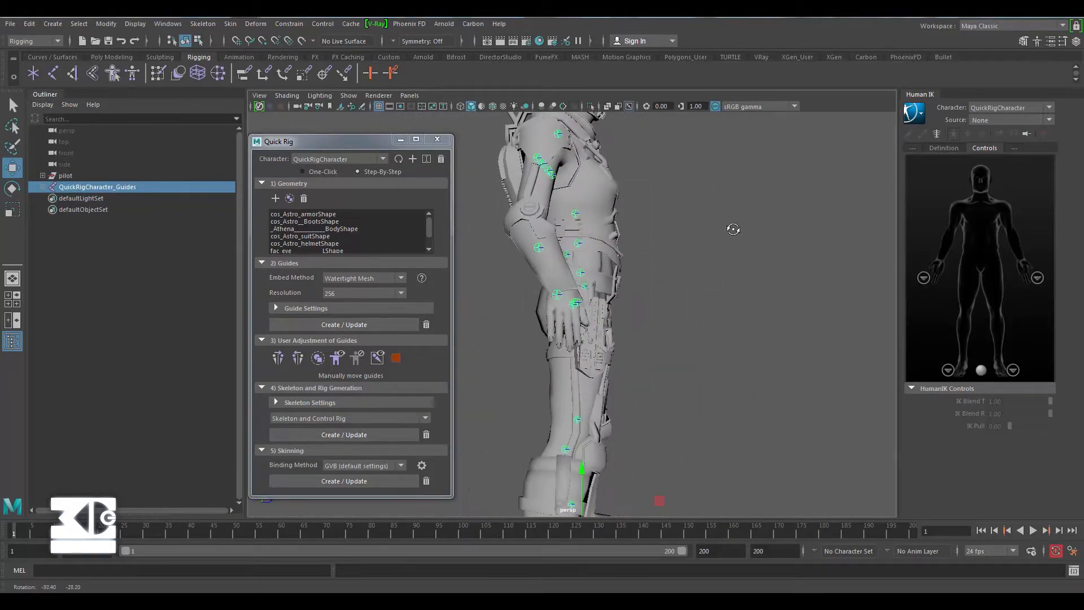
key(space)
key(space)
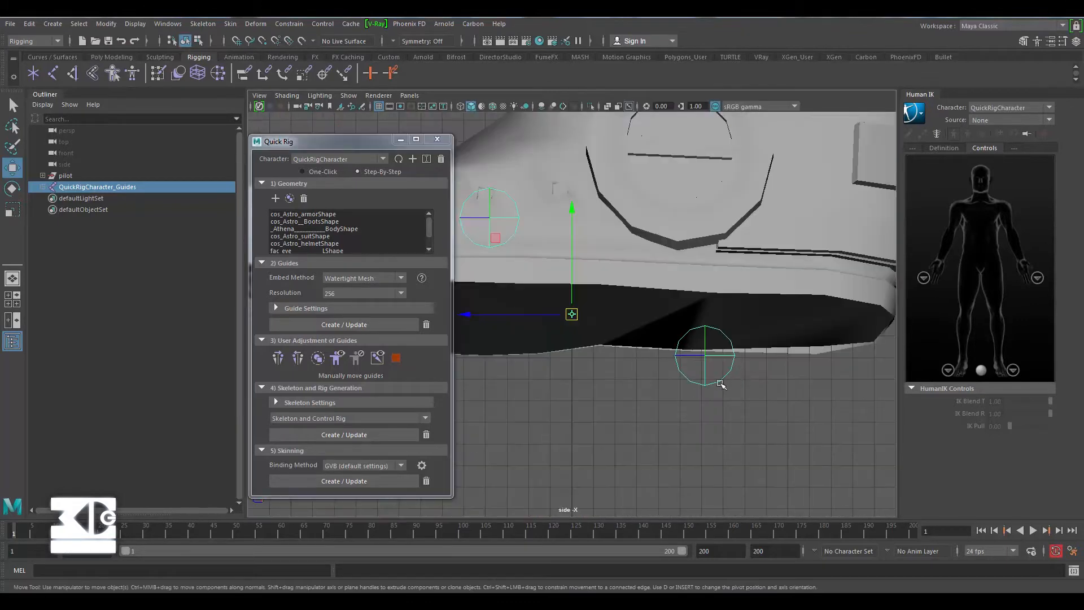
alt+right_drag(719, 383, 625, 341)
alt+middle_drag(626, 341, 653, 565)
alt+middle_drag(661, 153, 660, 327)
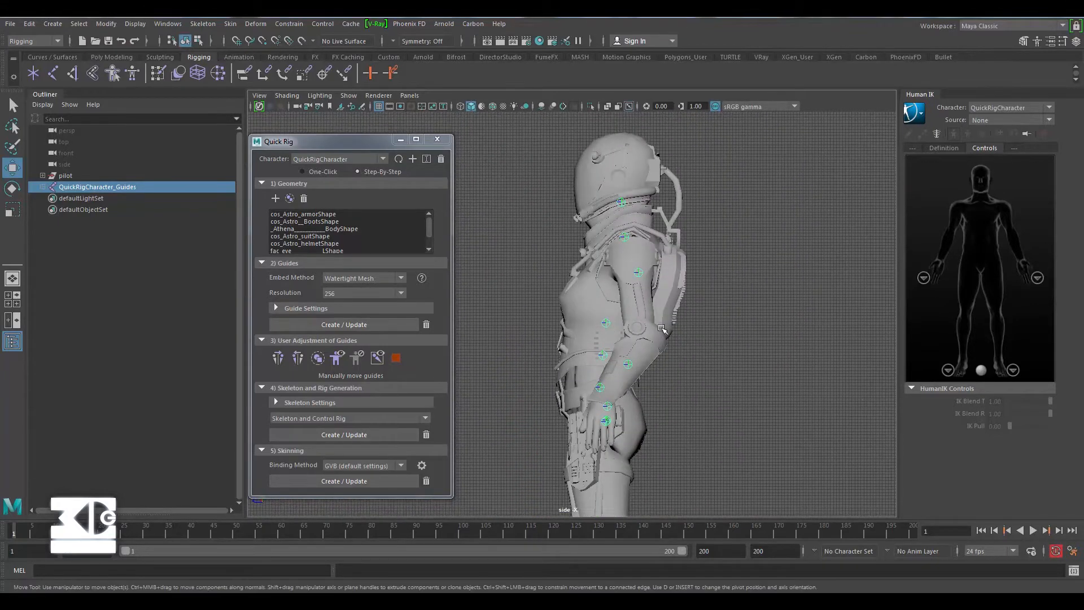
scroll(661, 329, up, 4)
click(649, 385)
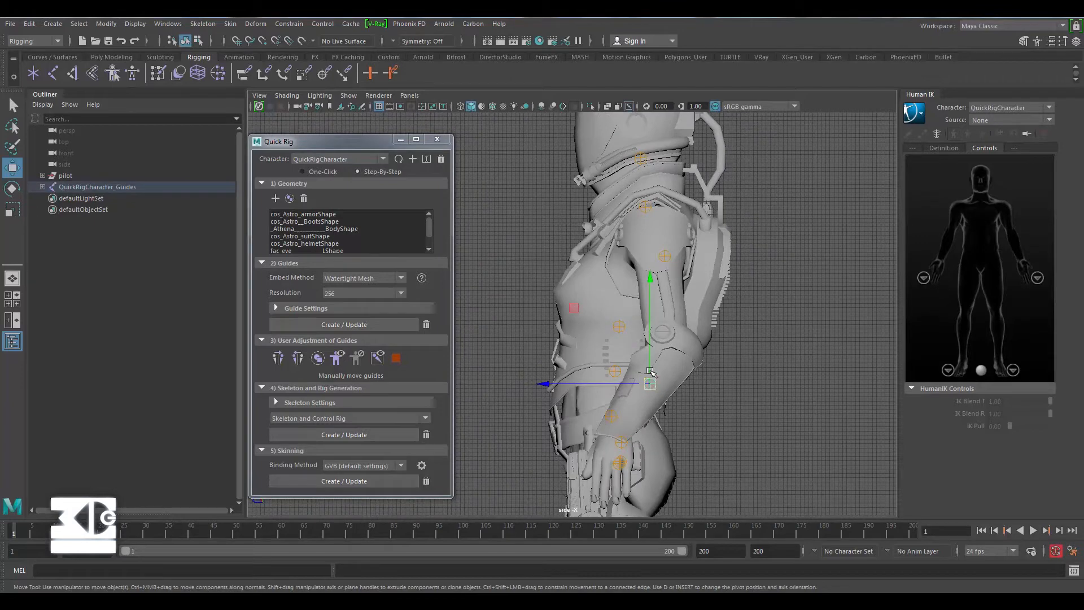
drag(650, 370, 651, 333)
drag(583, 345, 601, 333)
drag(670, 300, 591, 281)
Shift the left elbow guide inward to the middle of the elbow in the perspective view.
key(space)
key(space)
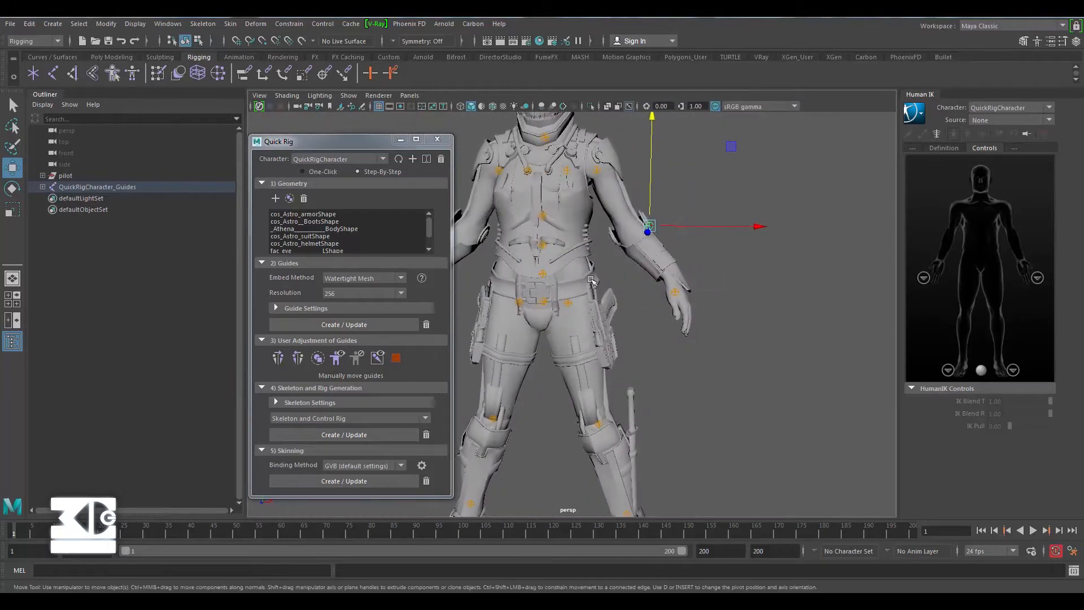
drag(694, 231, 672, 232)
alt+middle_drag(610, 274, 737, 277)
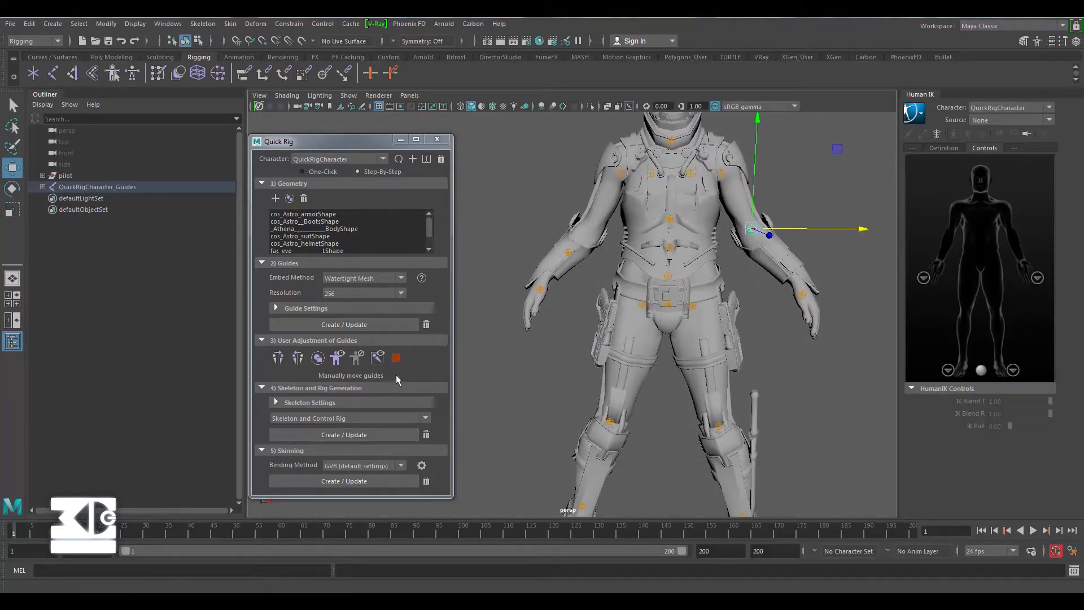
Mirror the adjusted left elbow guide to the pilot's right side.
click(298, 364)
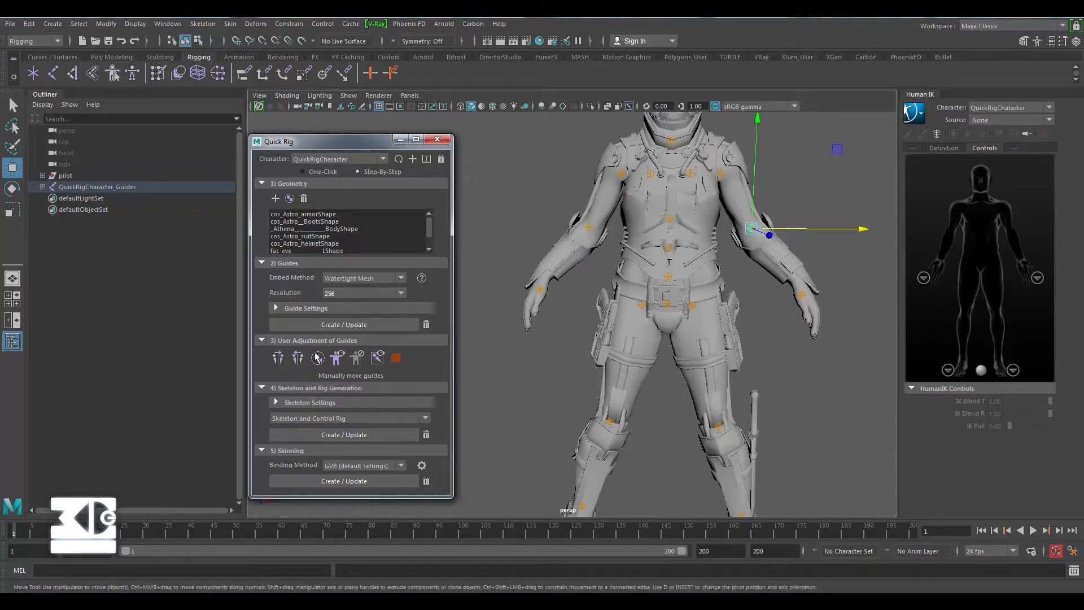
alt+right_drag(597, 221, 688, 231)
alt+middle_drag(688, 232, 626, 282)
alt+drag(627, 282, 700, 305)
alt+right_drag(700, 305, 652, 327)
alt+middle_drag(652, 327, 653, 254)
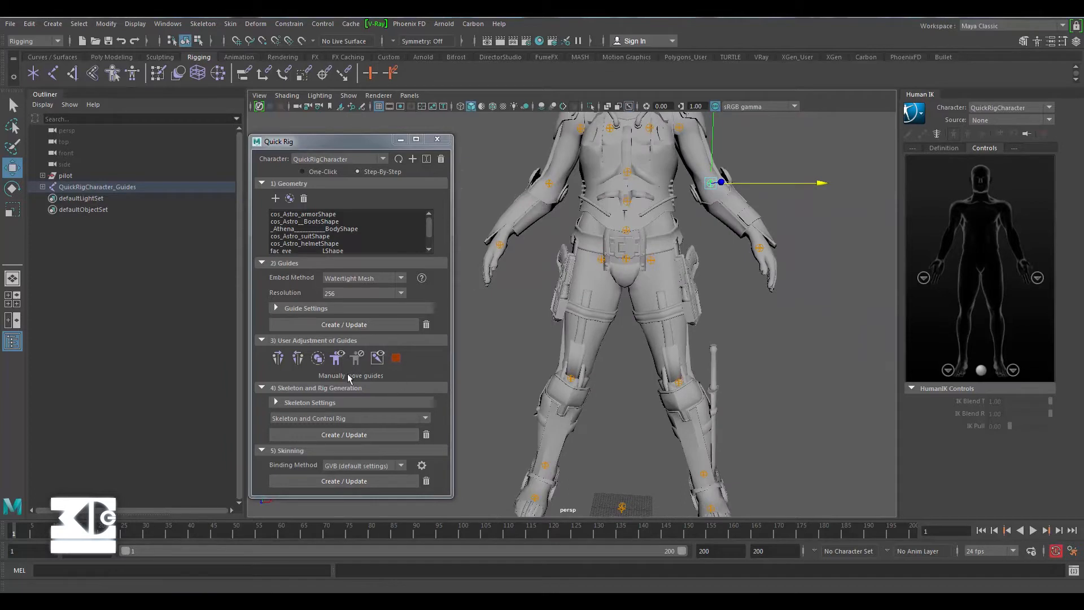
Generate a Skeleton and Control Rig with T-Stance Correction on and the joint X axis aligned to Mirrored Behavior.
click(276, 402)
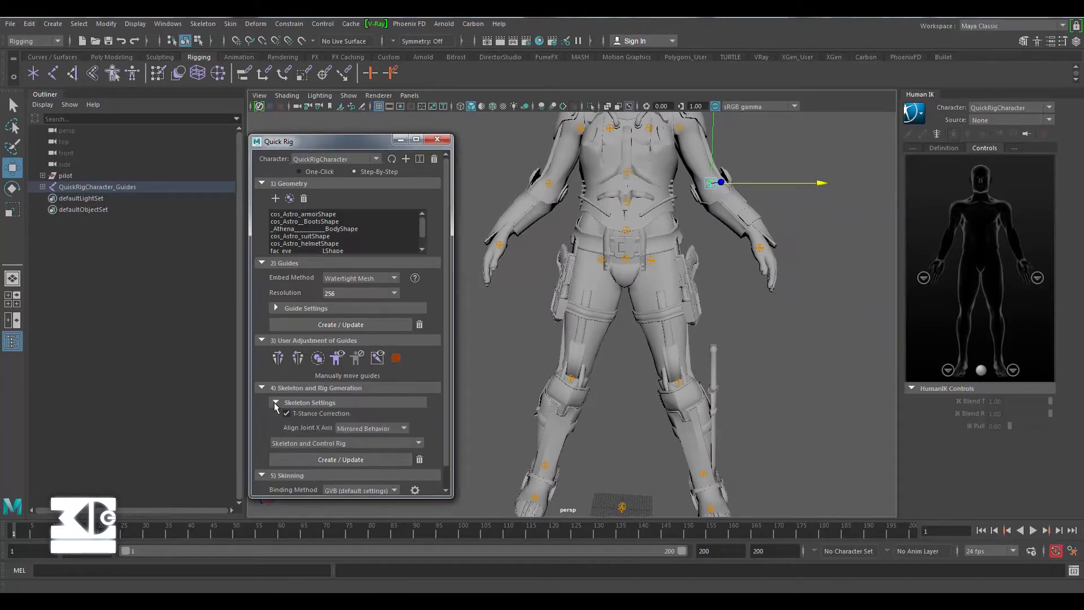
click(365, 427)
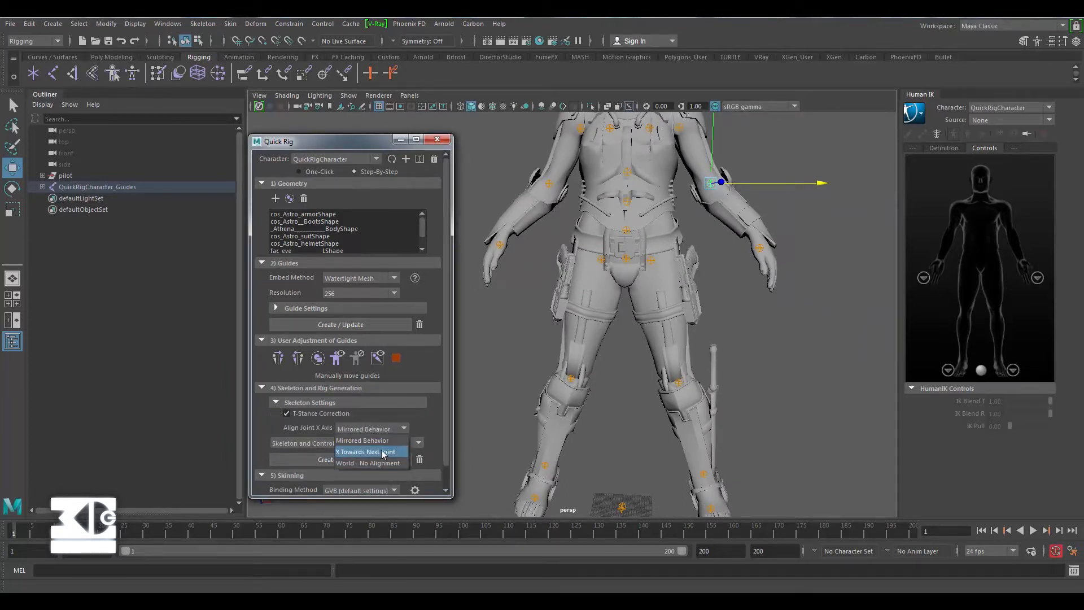
click(388, 428)
scroll(401, 420, down, 1)
click(324, 423)
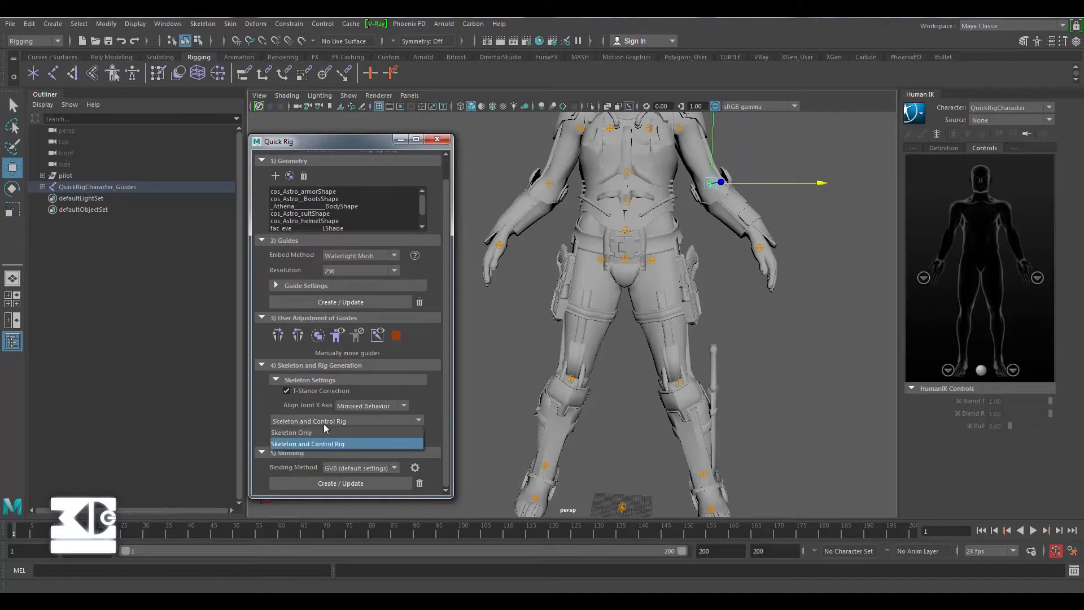
click(312, 444)
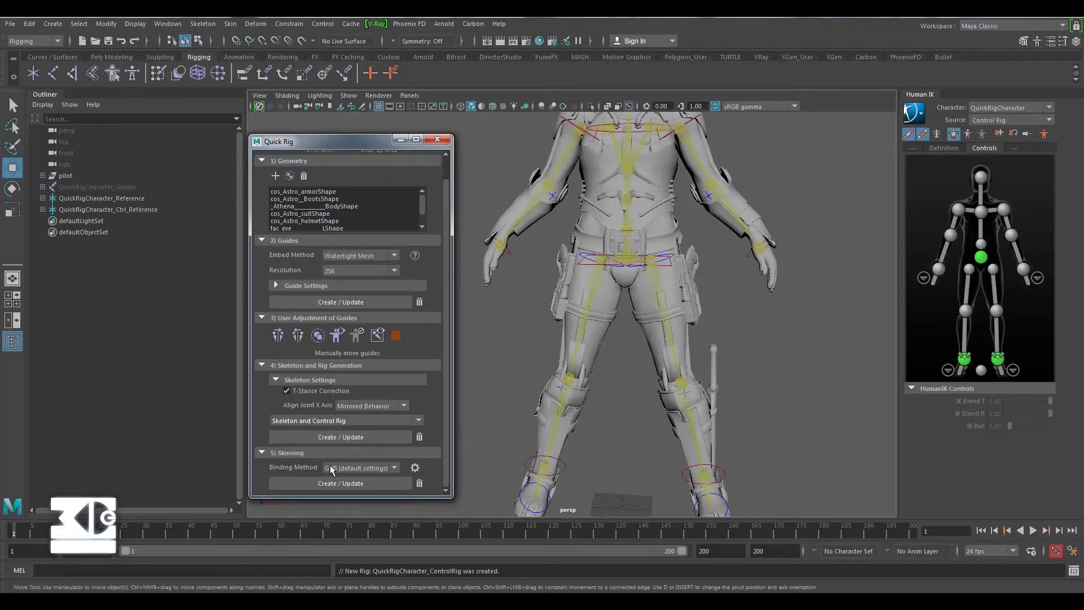
Skin the pilot meshes to the skeleton with the GVB (default settings) binding method.
click(327, 486)
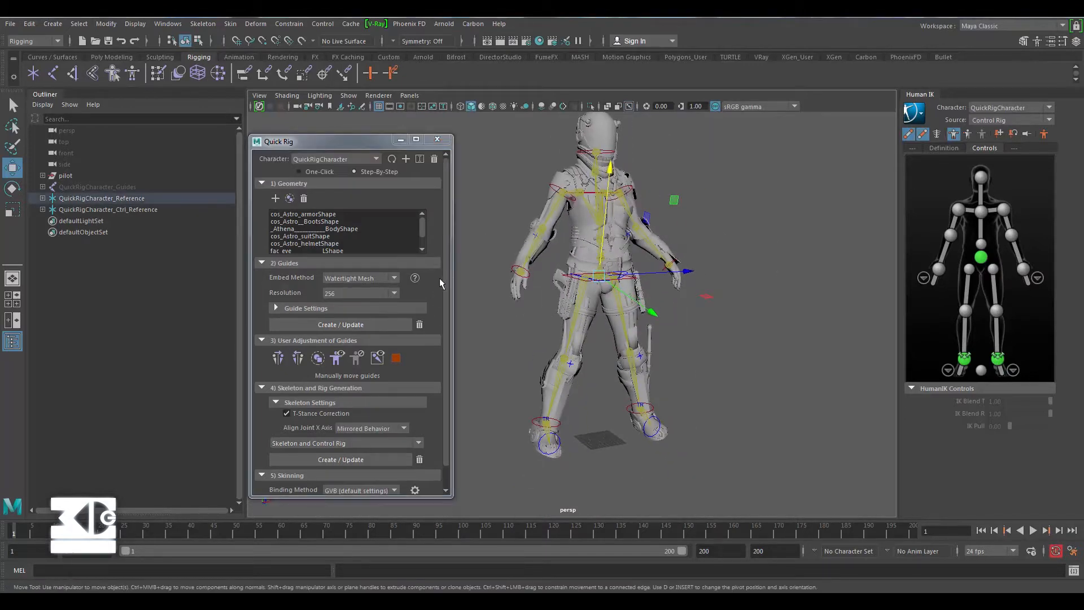
scroll(584, 279, up, 4)
alt+drag(587, 281, 673, 282)
Test the rig by pulling the hips control downward.
click(979, 259)
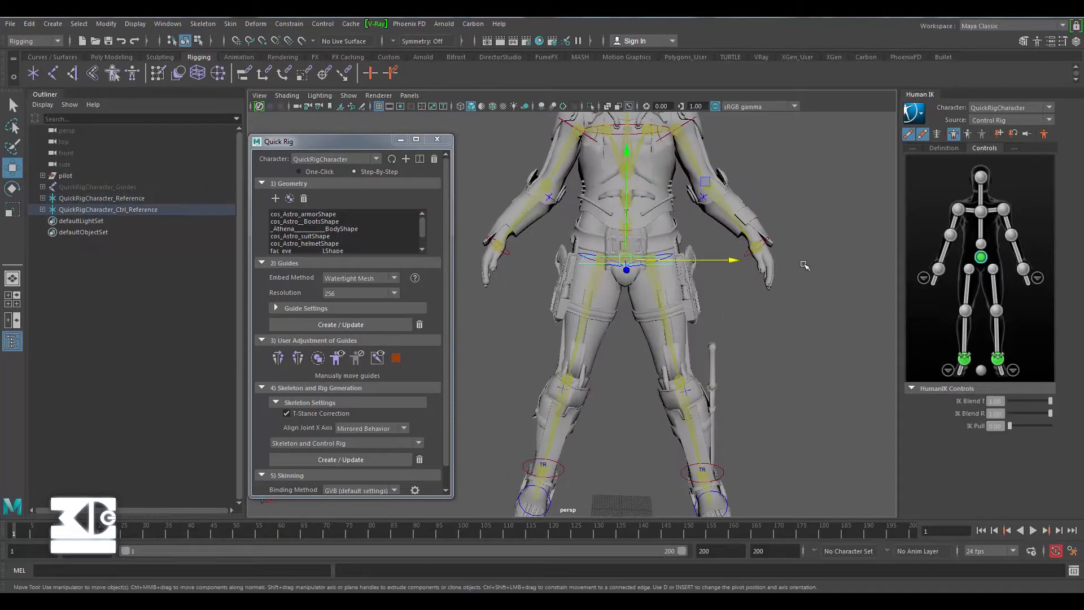
drag(628, 198, 662, 290)
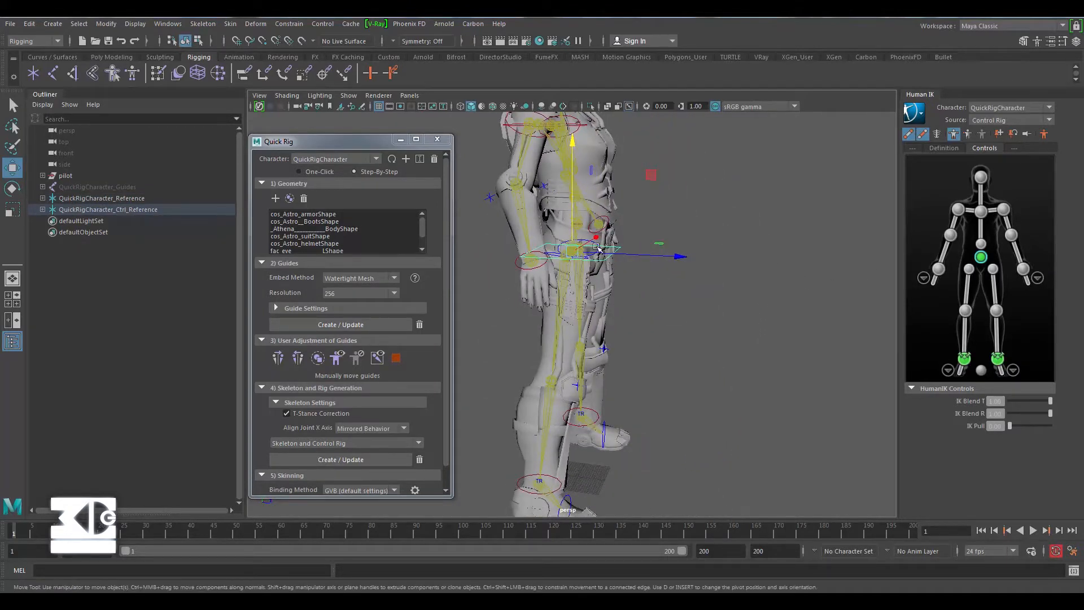
alt+drag(598, 249, 689, 265)
Test the left arm's deformation by moving the left wrist control around.
click(746, 299)
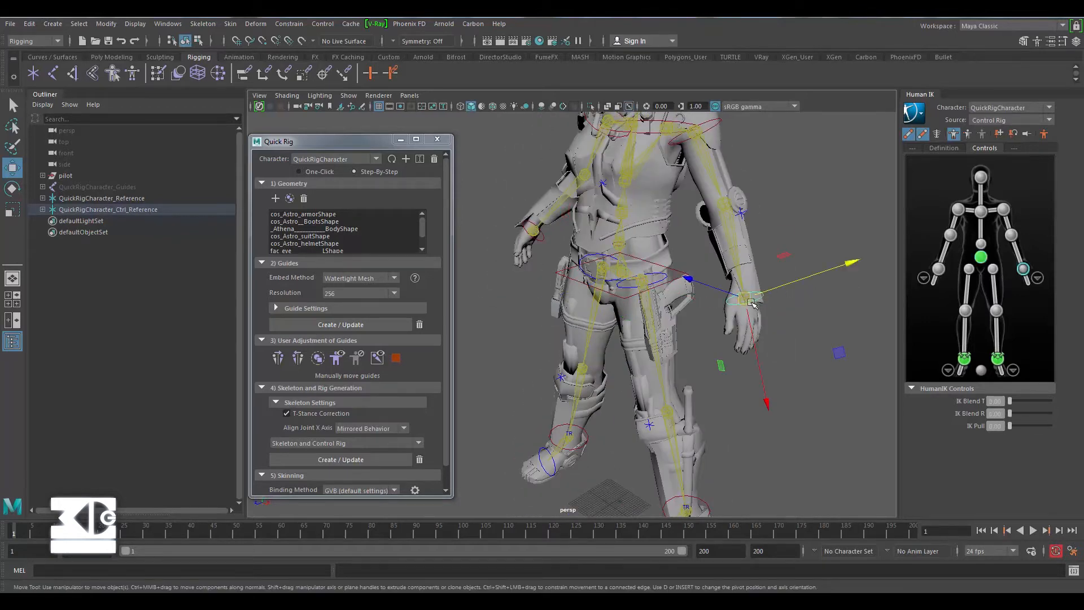
drag(751, 303, 678, 244)
alt+drag(712, 242, 801, 232)
alt+right_drag(801, 232, 737, 241)
drag(759, 207, 822, 225)
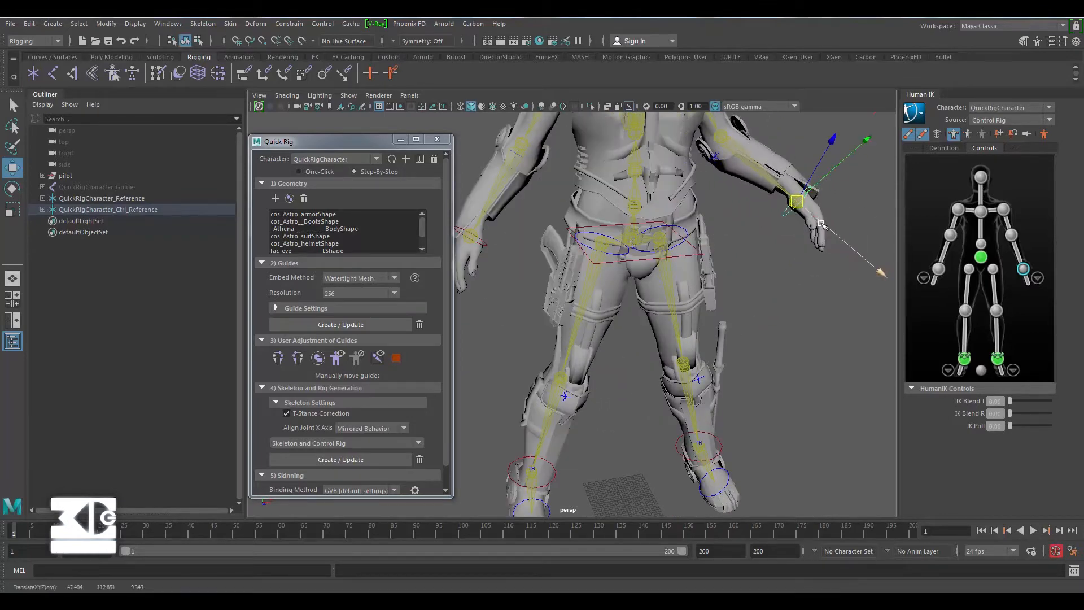
Examine the pilot's left hand up close and check the hand view for finger controls.
alt+right_drag(751, 220, 790, 221)
alt+drag(791, 221, 635, 288)
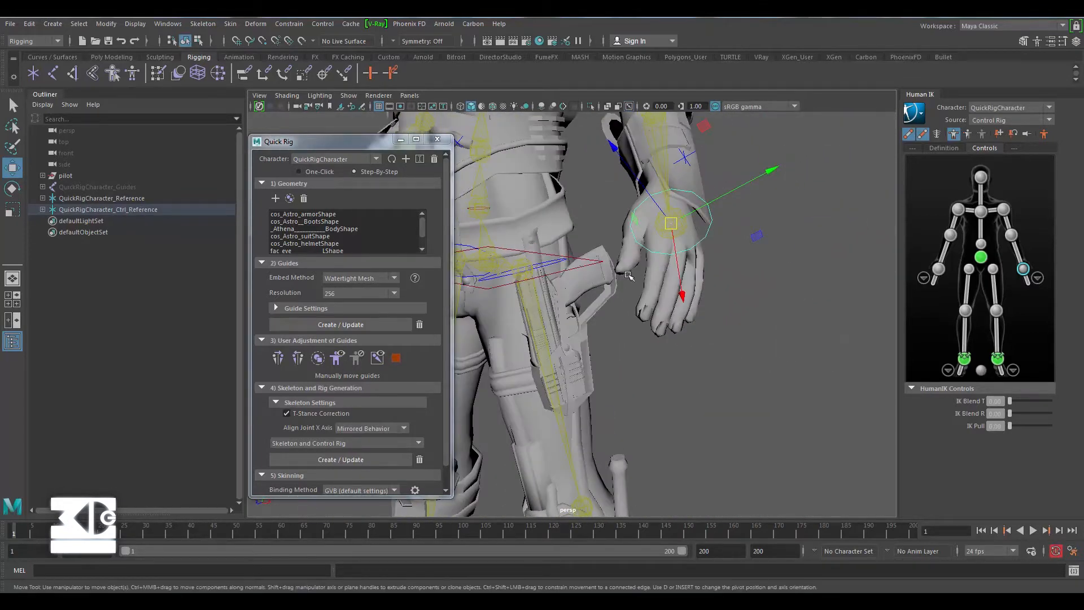
click(923, 279)
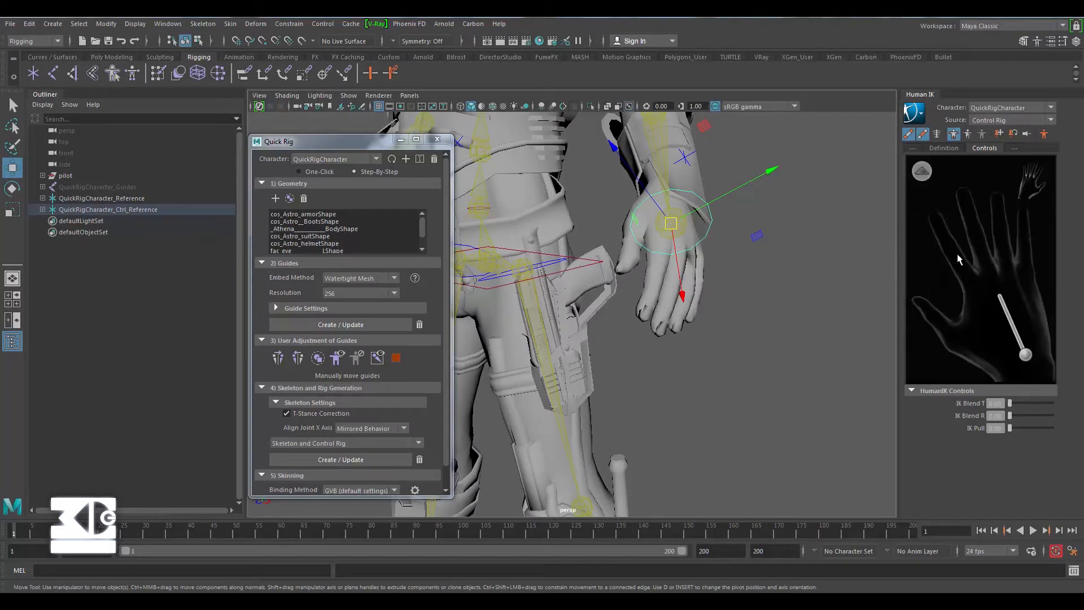
alt+right_drag(880, 249, 762, 264)
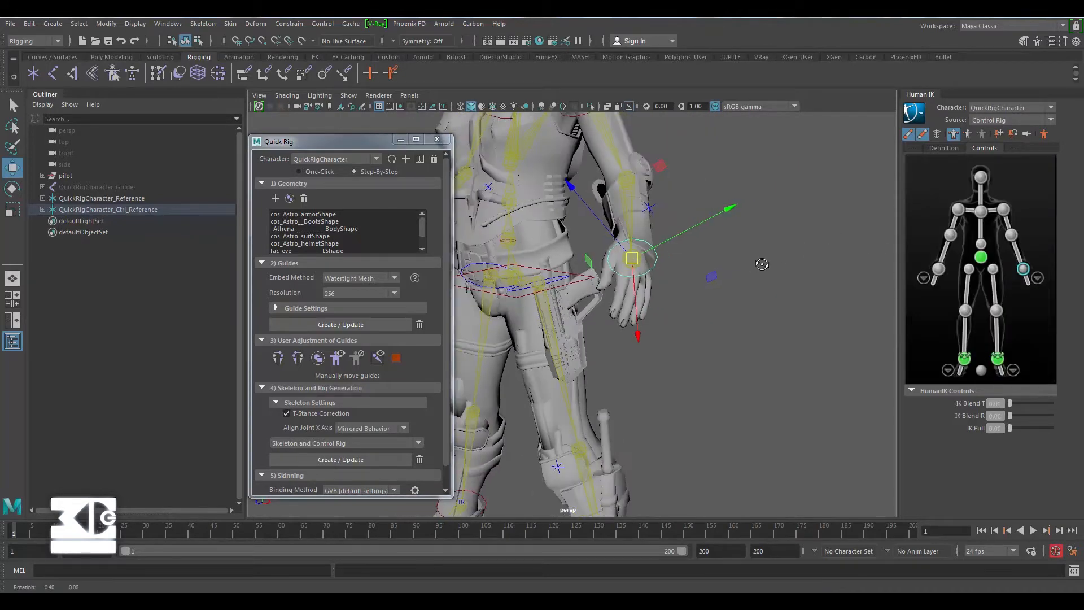
alt+drag(762, 263, 736, 276)
Delete the Quick Rig character with its skin, control rig, skeleton and guides, and close the Quick Rig window.
click(433, 159)
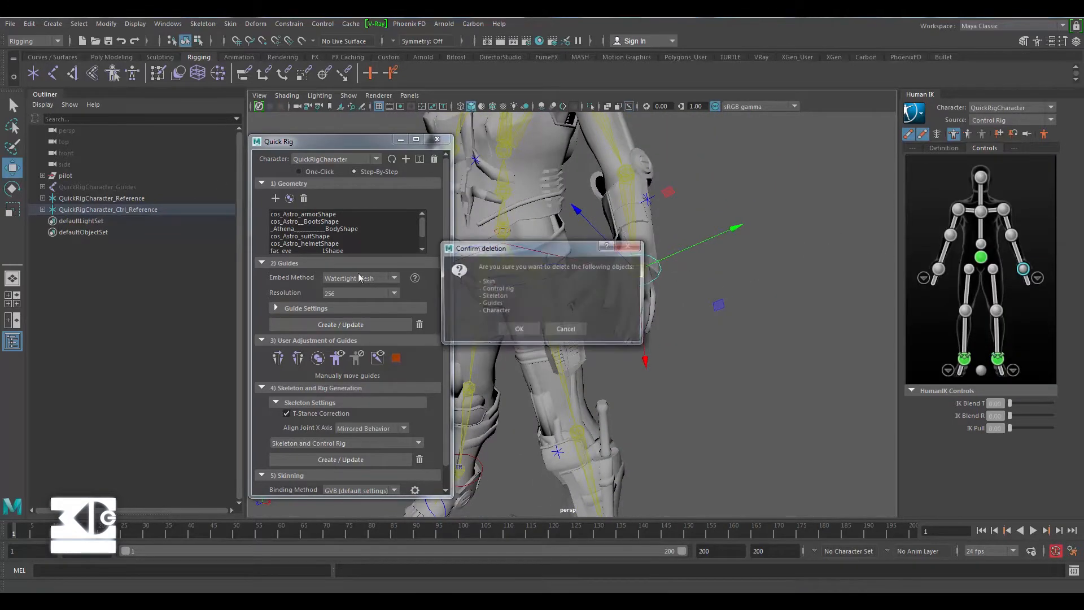
click(530, 330)
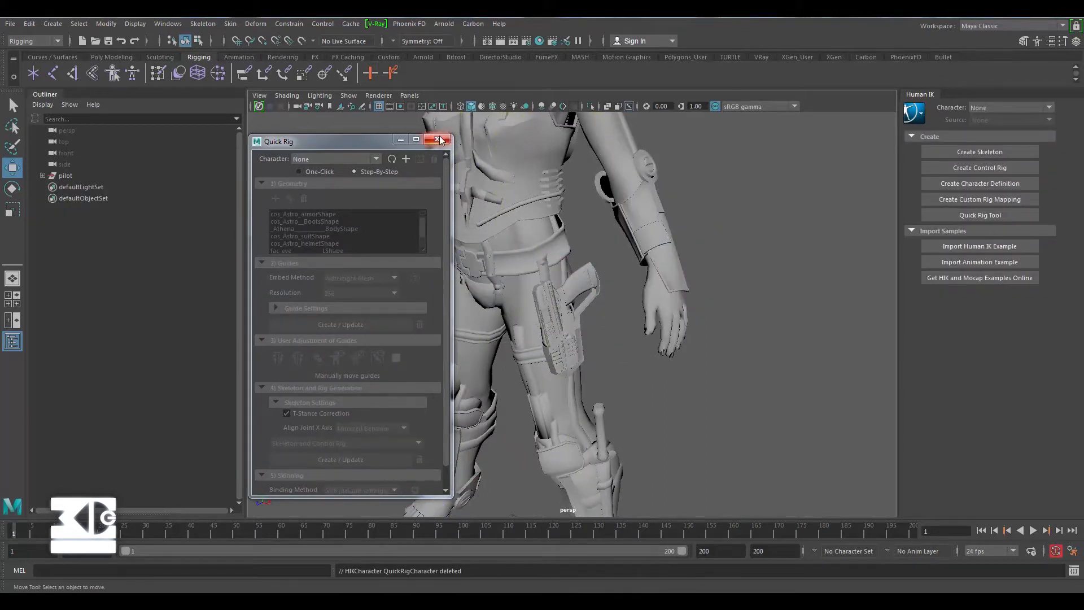
click(327, 172)
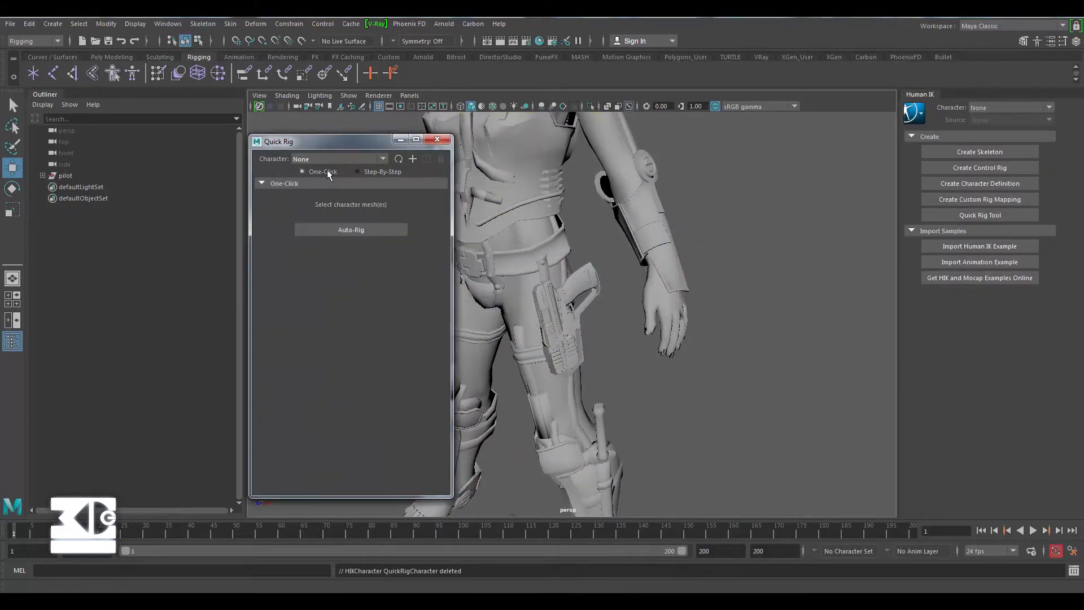
click(437, 140)
Select and frame the pilot group, and bring up the HumanIK window.
scroll(345, 227, down, 5)
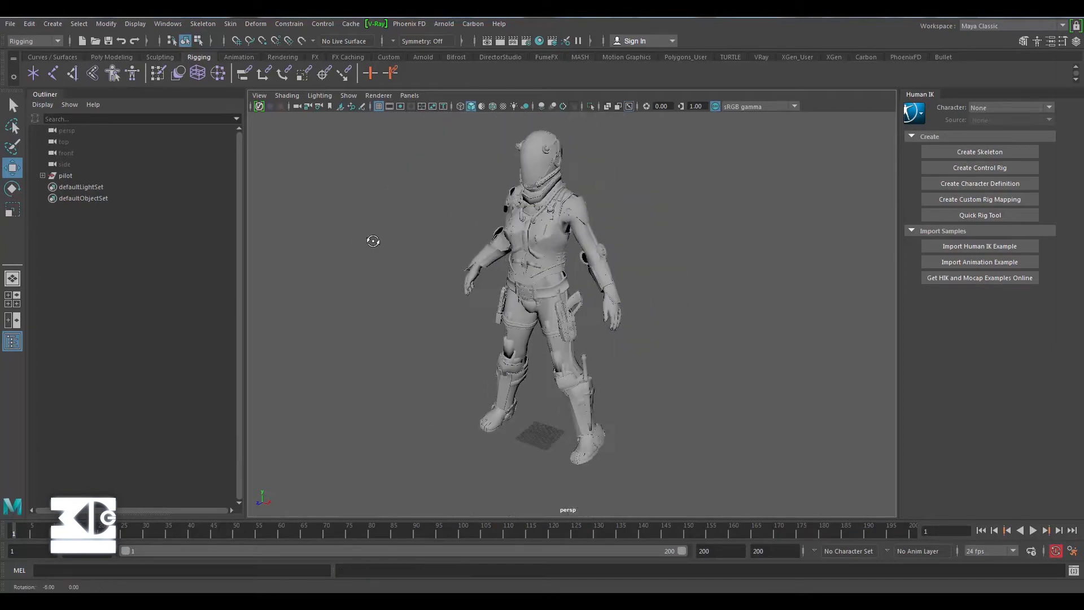
mouse_move(371, 240)
alt+mouse_down()
mouse_move(404, 232)
mouse_move(391, 235)
alt+mouse_up()
click(69, 175)
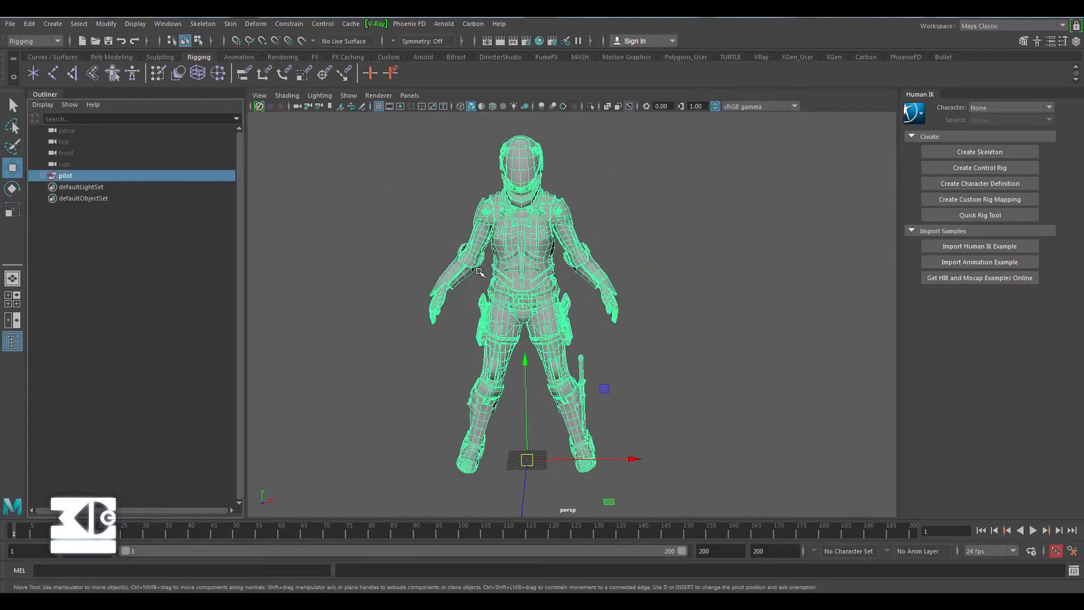
key(f)
click(212, 23)
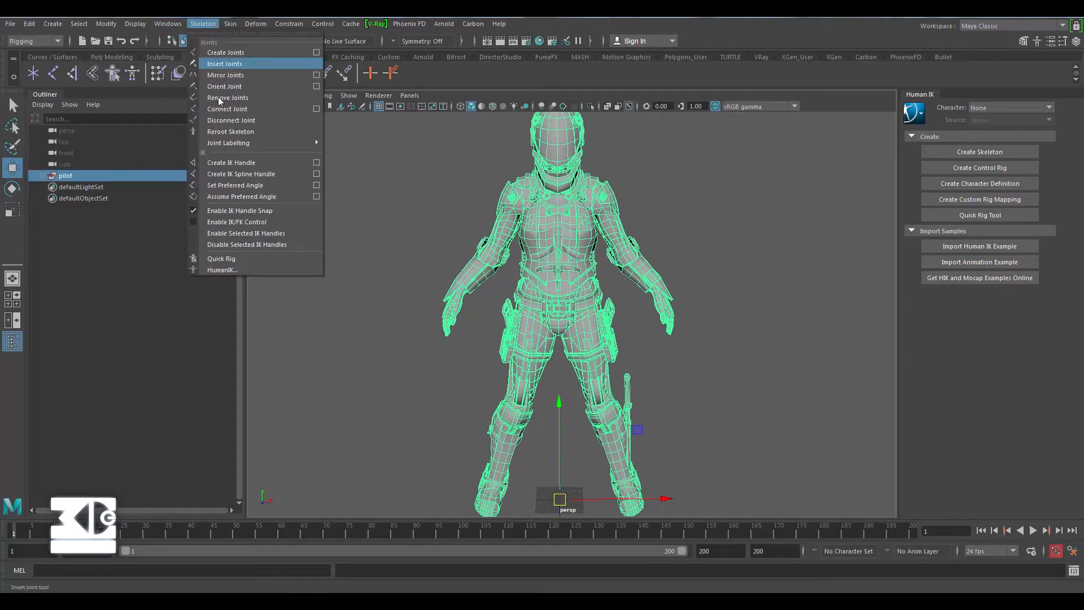
click(235, 270)
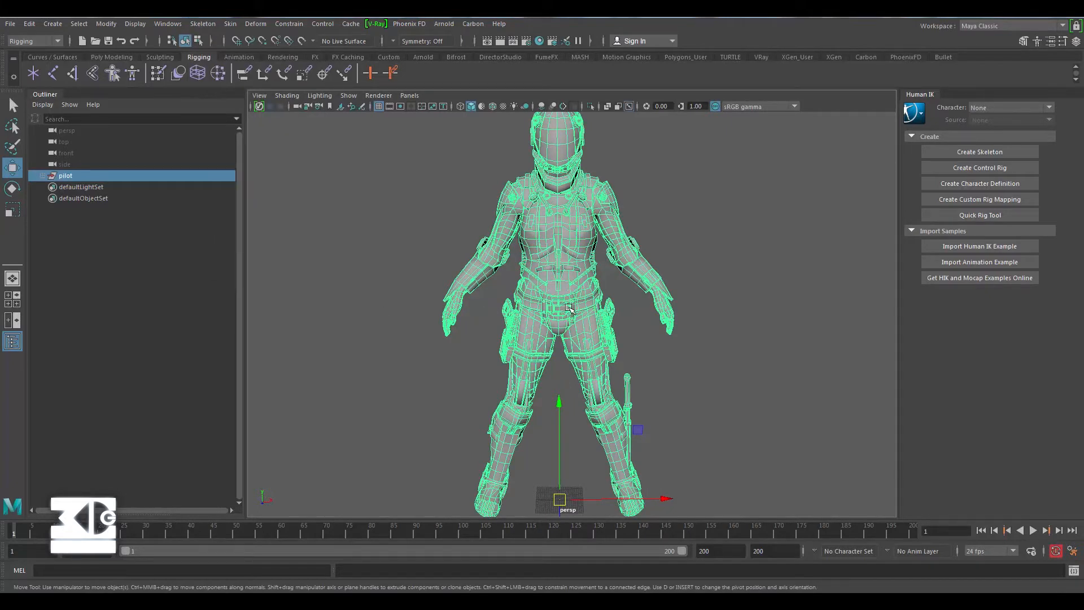
Create a HumanIK skeleton for the pilot and switch the viewport to wireframe display.
scroll(450, 218, down, 2)
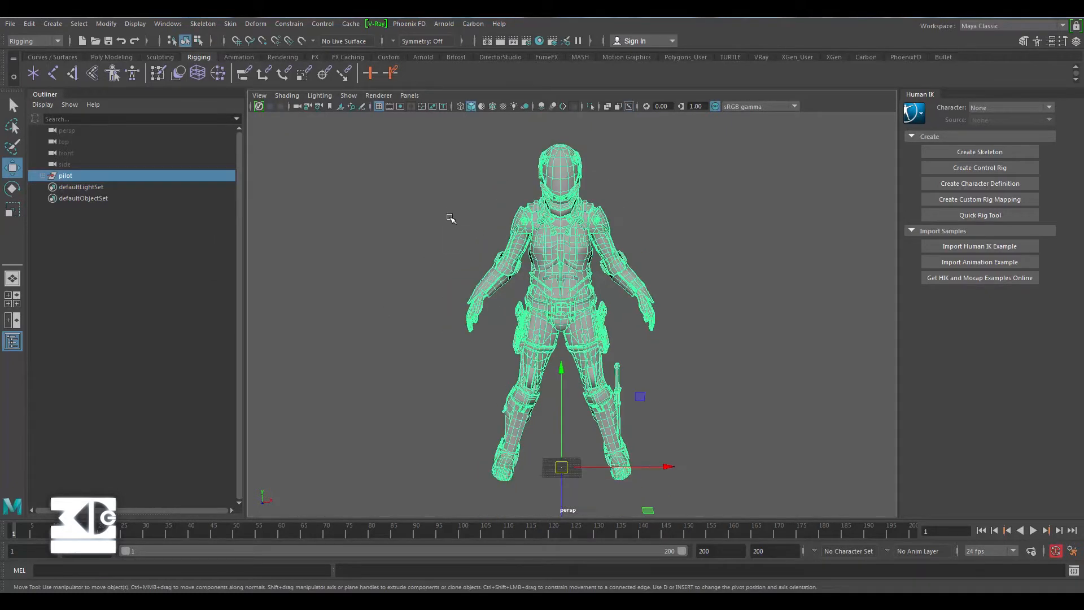
alt+drag(450, 218, 425, 209)
scroll(425, 208, up, 2)
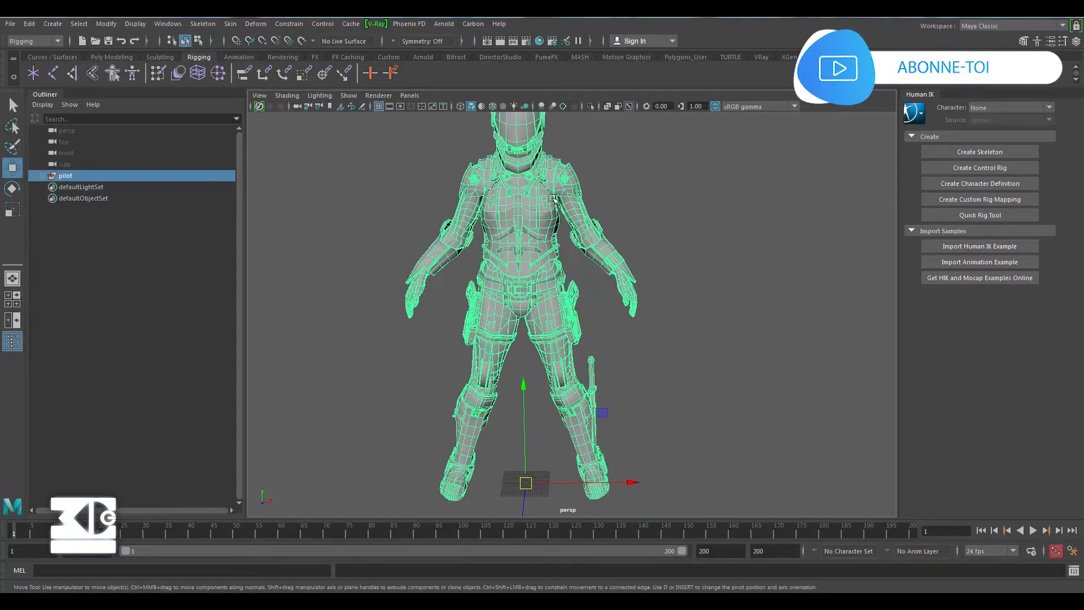
alt+middle_drag(429, 208, 448, 239)
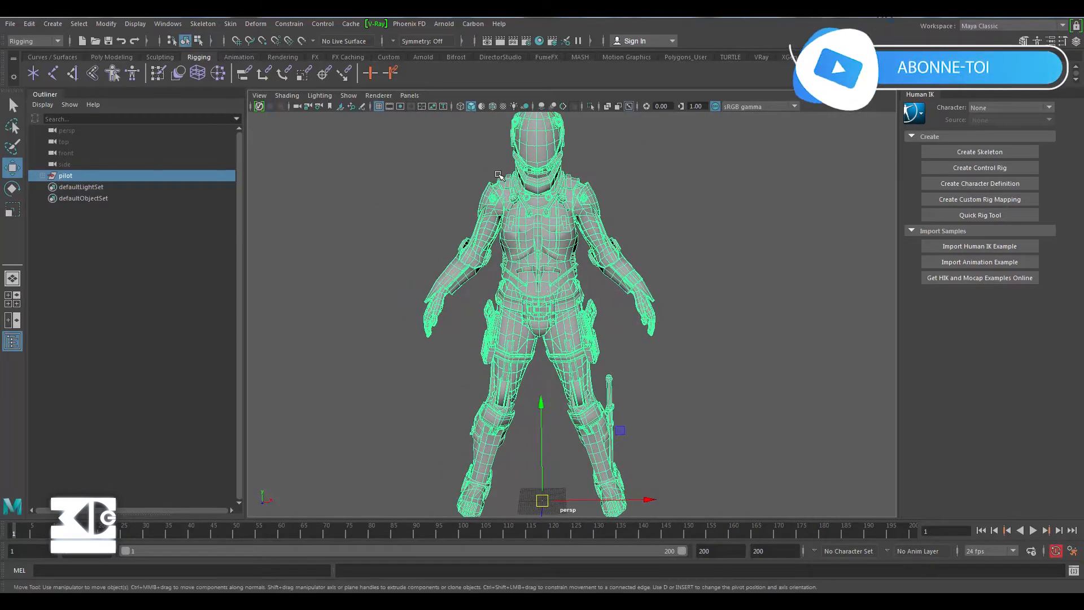
scroll(503, 179, down, 2)
alt+drag(503, 193, 502, 176)
click(988, 152)
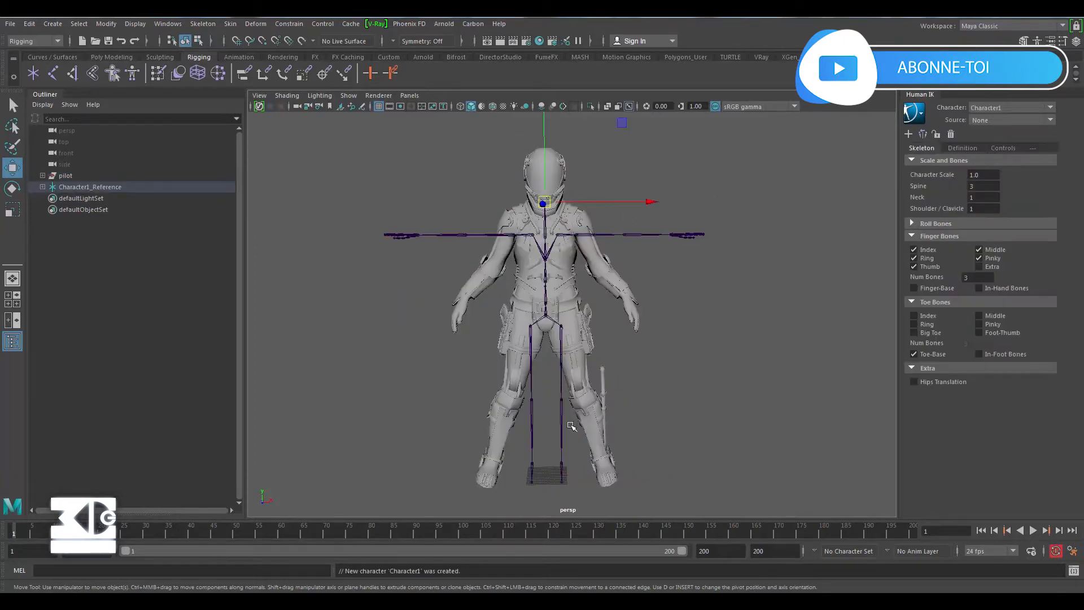
scroll(571, 426, up, 3)
click(460, 106)
scroll(566, 251, down, 3)
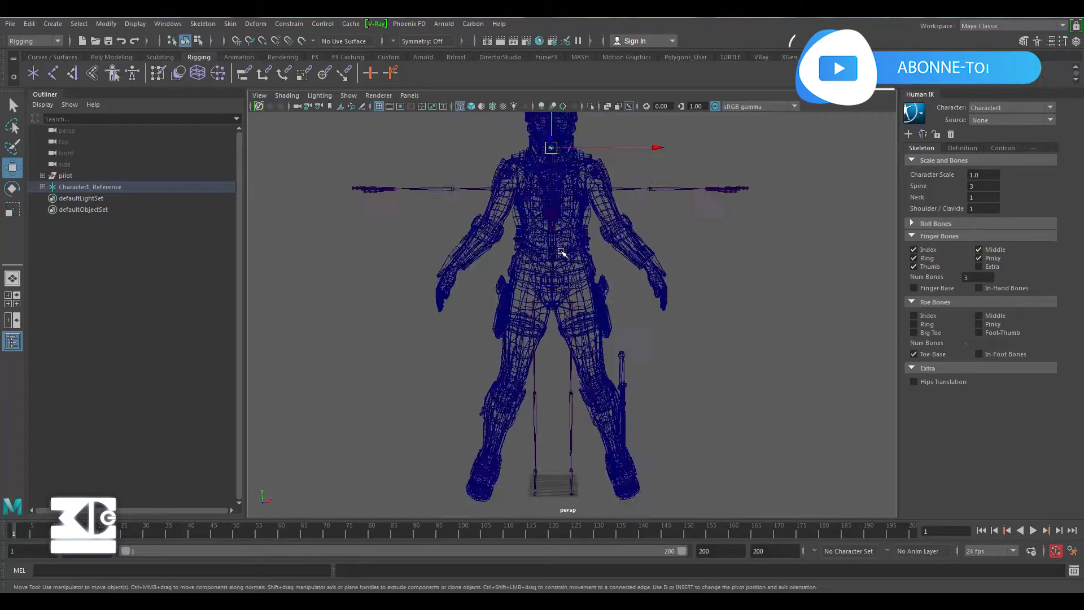
Fit the hips joint to the pilot's pelvis and move the left upper leg joint outward into the thigh.
scroll(551, 287, up, 3)
click(550, 285)
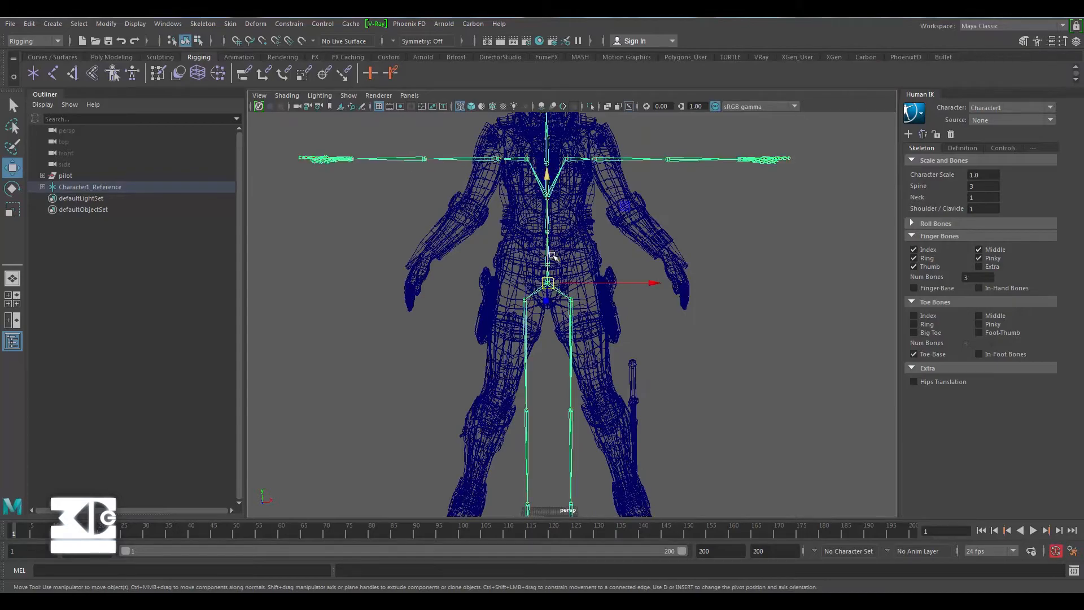
scroll(554, 273, up, 3)
mouse_move(553, 274)
alt+mouse_down()
mouse_move(598, 267)
mouse_move(556, 273)
alt+mouse_up()
click(589, 265)
scroll(553, 274, down, 3)
alt+middle_drag(570, 118, 578, 214)
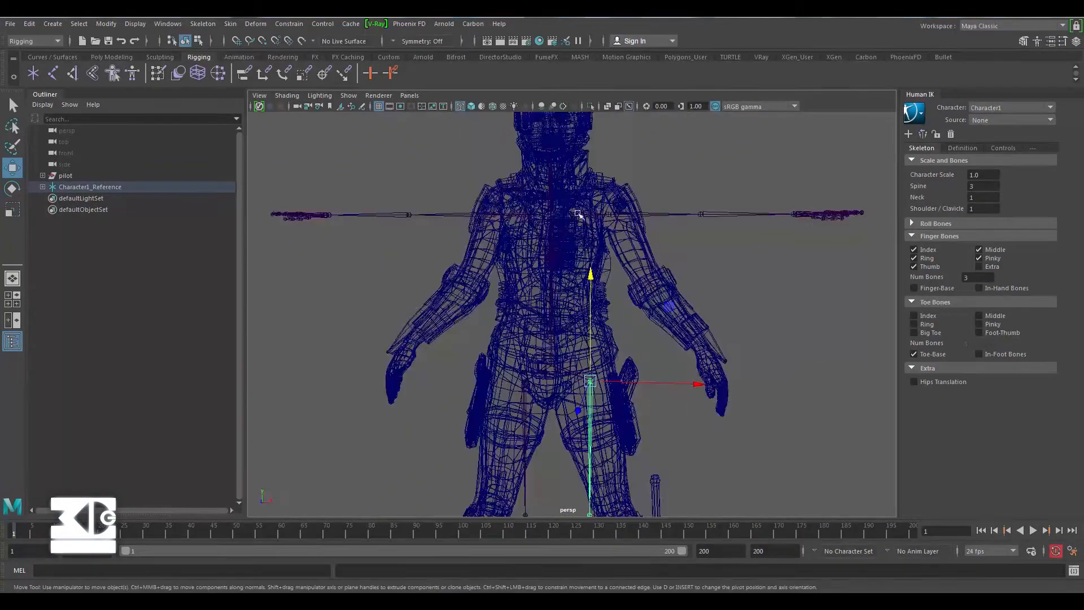
Fit the spine, neck and head joints to the pilot's torso and helmet.
alt+drag(578, 215, 585, 333)
click(564, 297)
key(e)
key(w)
scroll(602, 278, down, 3)
click(580, 180)
scroll(601, 187, up, 3)
alt+drag(501, 155, 649, 299)
key(e)
scroll(602, 189, down, 3)
key(w)
scroll(615, 181, up, 3)
click(612, 177)
scroll(604, 176, down, 2)
click(603, 174)
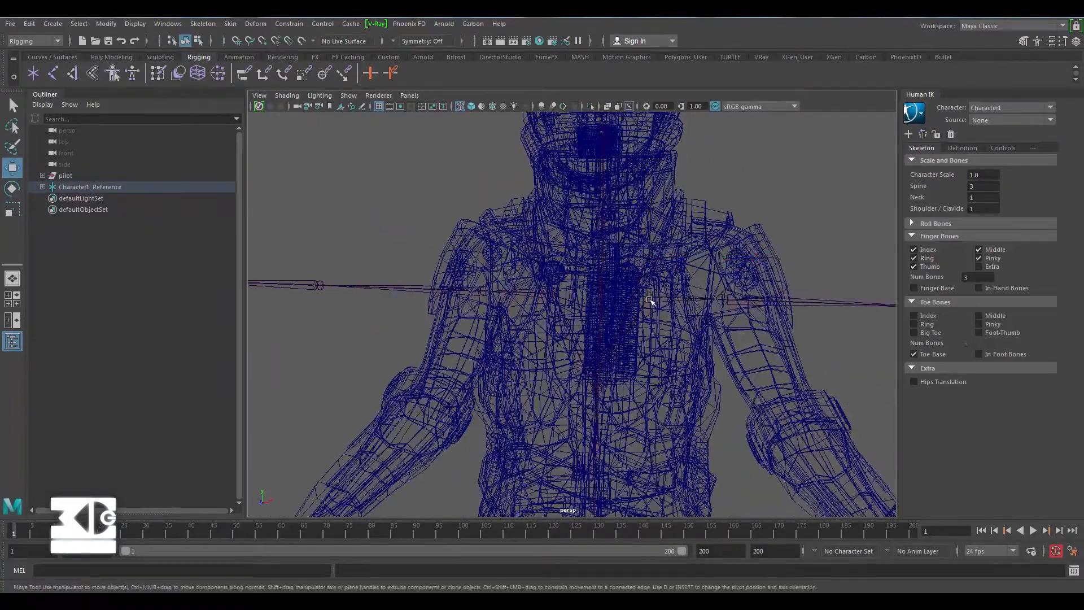
Raise the left clavicle joint toward the pilot's shoulder height.
click(649, 299)
drag(651, 195, 651, 148)
click(726, 252)
Lower the left knee joint slightly and rotate it to follow the pilot's lower leg in the side view.
key(space)
key(space)
alt+middle_drag(610, 406, 602, 215)
scroll(602, 215, down, 3)
click(605, 310)
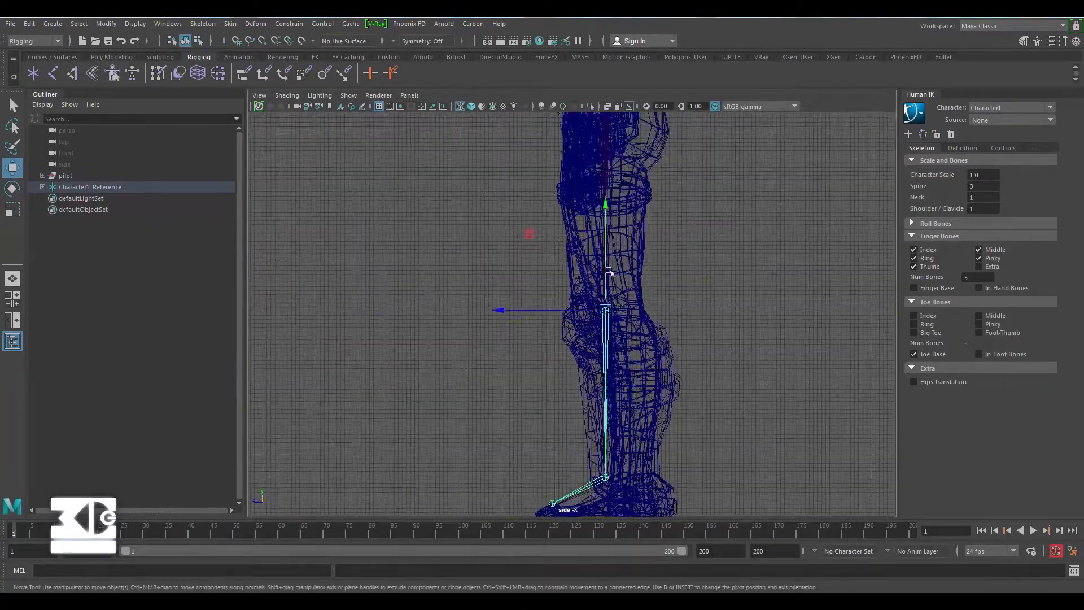
drag(606, 270, 606, 275)
key(e)
drag(543, 266, 538, 277)
key(w)
Nudge the left knee joint slightly forward in the side view.
click(605, 325)
click(604, 315)
drag(556, 315, 554, 314)
click(666, 325)
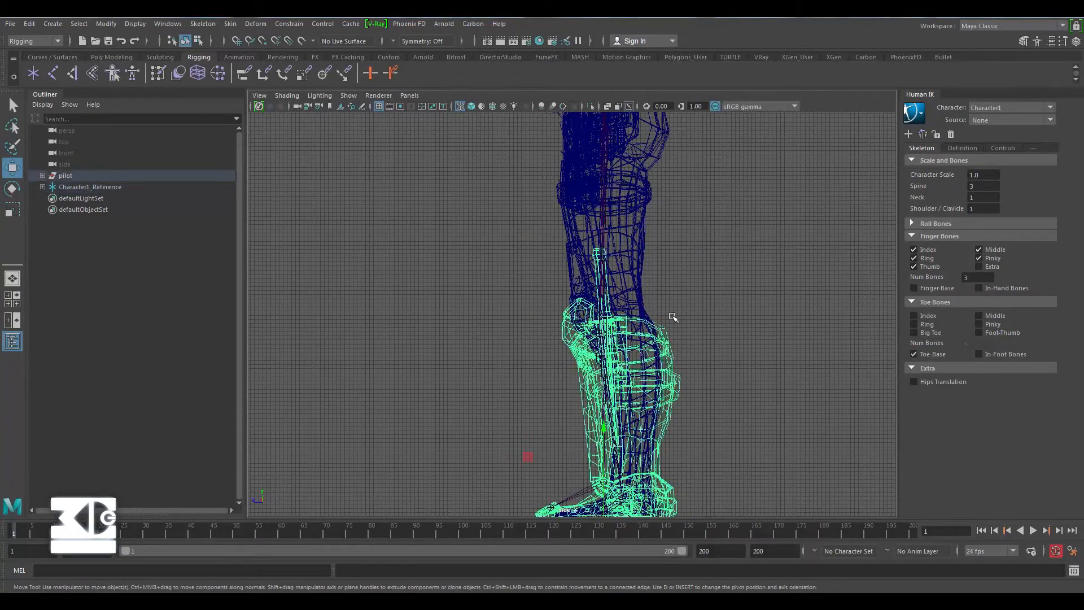
click(603, 271)
click(672, 404)
Move the left knee joint outward into the pilot's knee and rotate the lower leg toward the foot in the perspective view.
key(space)
key(space)
alt+middle_drag(609, 316, 607, 141)
click(523, 365)
drag(629, 362, 669, 360)
key(e)
drag(673, 324, 524, 350)
Place the left ankle joint inside the pilot's left boot.
alt+middle_drag(525, 350, 526, 187)
click(619, 382)
alt+drag(525, 353, 619, 319)
click(517, 345)
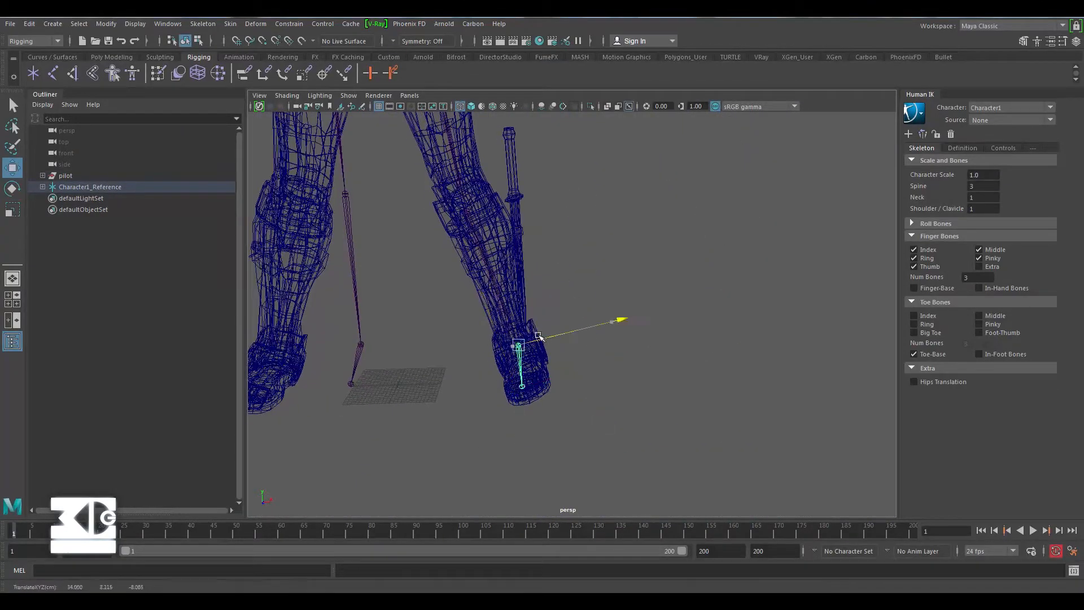
Shift the left clavicle joint outward toward the pilot's shoulder.
alt+middle_drag(559, 187, 555, 338)
click(537, 226)
alt+drag(593, 223, 500, 254)
click(502, 275)
drag(607, 270, 616, 269)
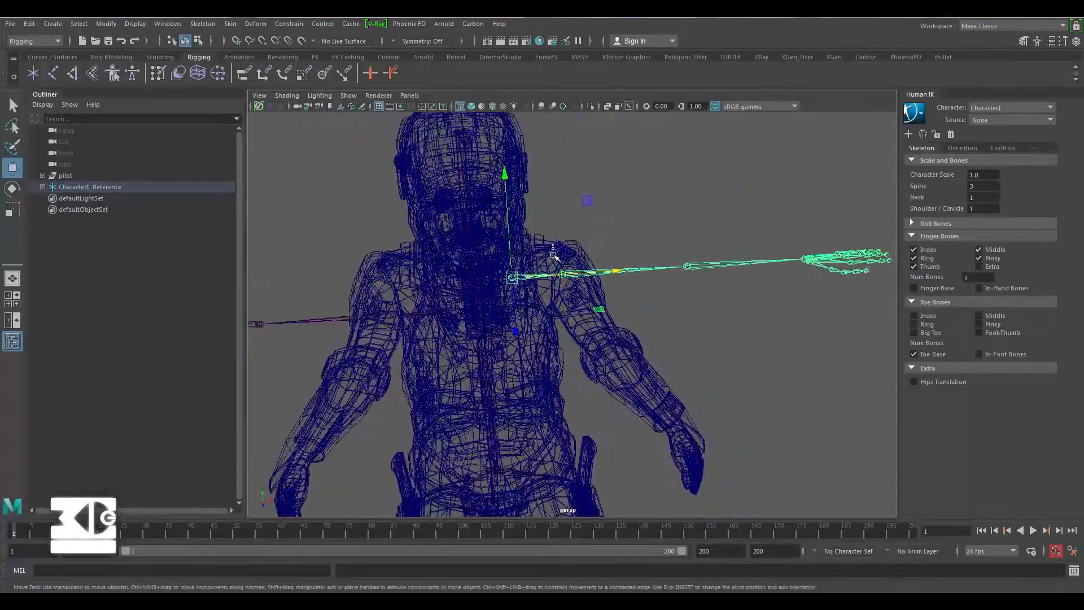
Raise the left shoulder joint and rotate the arm chain down along the pilot's left arm.
click(558, 270)
drag(558, 167, 559, 156)
key(e)
drag(667, 271, 632, 344)
Move the left thumb joints so the chain sits inside the pilot's left thumb.
alt+drag(655, 316, 531, 371)
key(w)
alt+drag(515, 242, 666, 148)
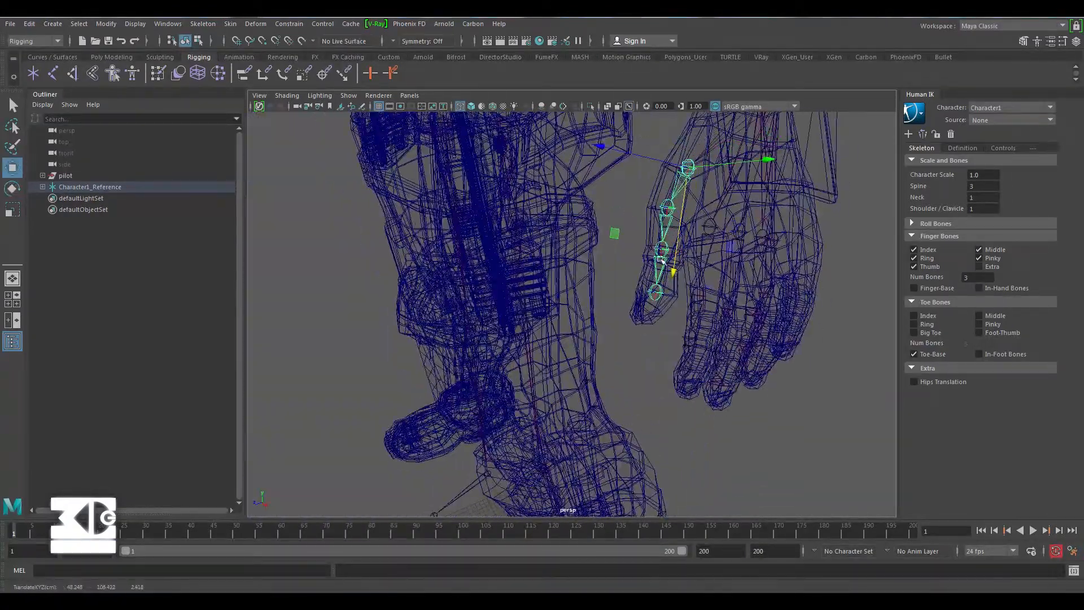
alt+drag(640, 315, 662, 267)
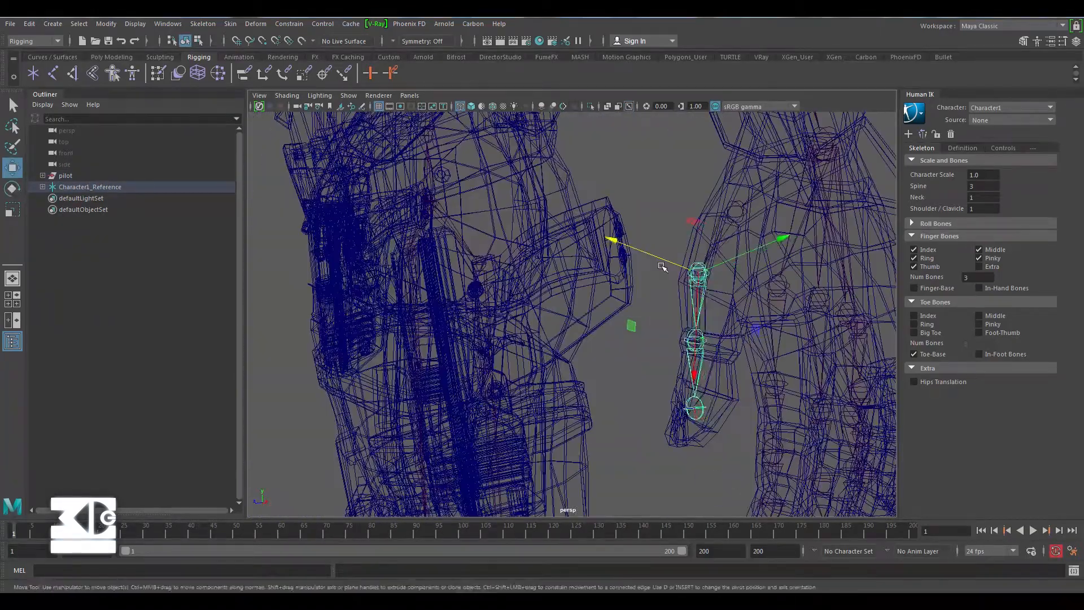
mouse_move(663, 340)
alt+mouse_down()
mouse_move(694, 395)
mouse_move(678, 339)
mouse_move(602, 274)
mouse_move(562, 321)
mouse_move(821, 285)
mouse_move(516, 259)
mouse_move(593, 278)
mouse_move(513, 249)
mouse_move(621, 294)
mouse_move(587, 276)
mouse_move(599, 284)
mouse_move(717, 260)
mouse_move(593, 282)
alt+mouse_up()
Switch to shaded display and lengthen the ring finger joint chain down along the pilot's ring finger in the side view.
key(5)
key(e)
key(w)
key(e)
key(w)
scroll(569, 313, up, 5)
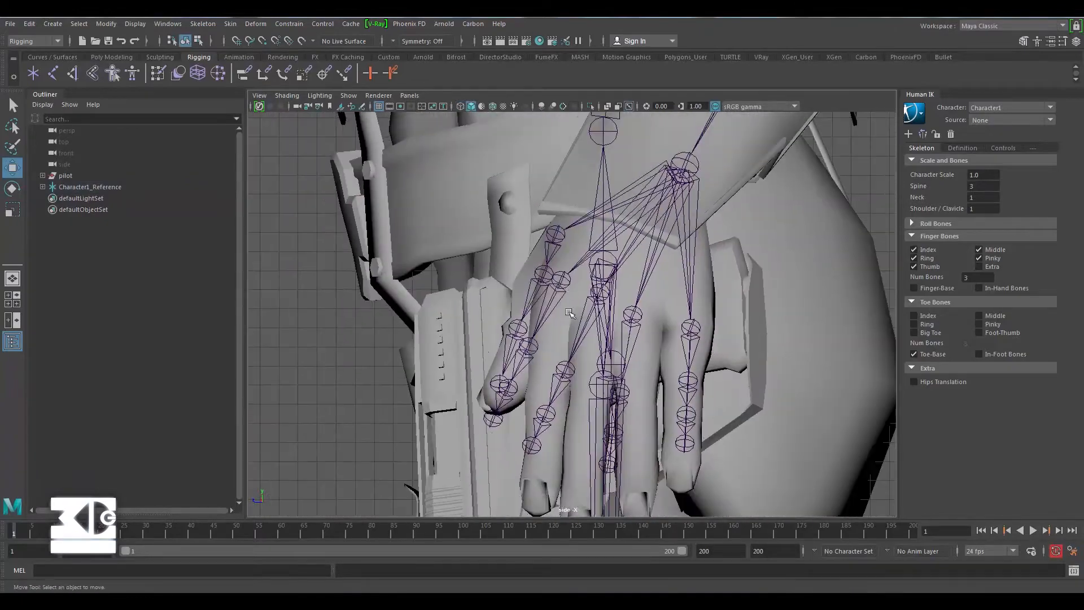
click(632, 314)
alt+drag(627, 384, 611, 349)
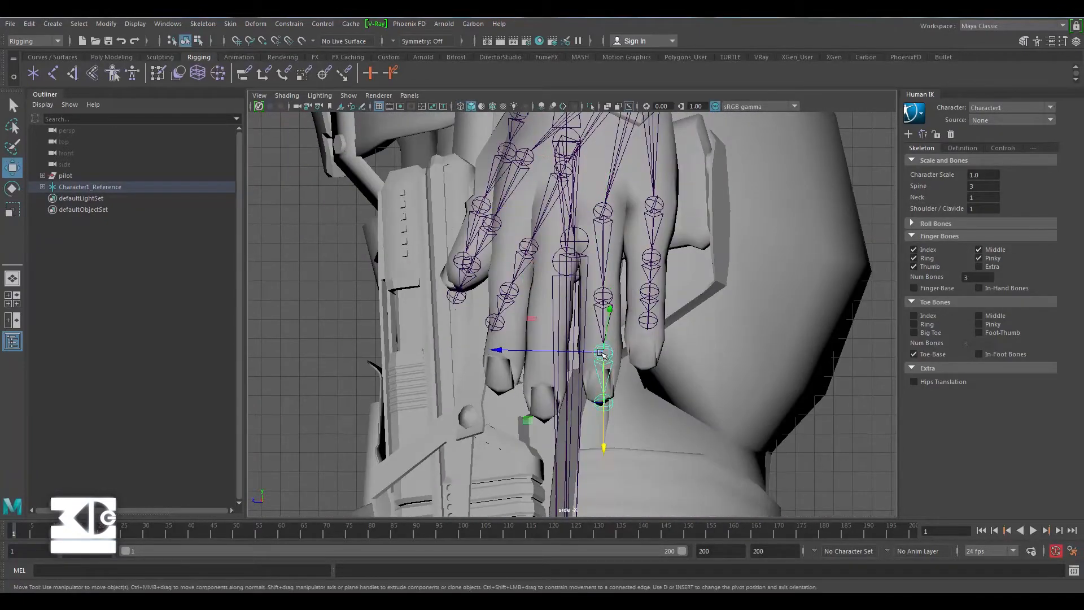
Rotate the left ring and middle finger chains in the top view to line them up with the hand.
key(space)
key(space)
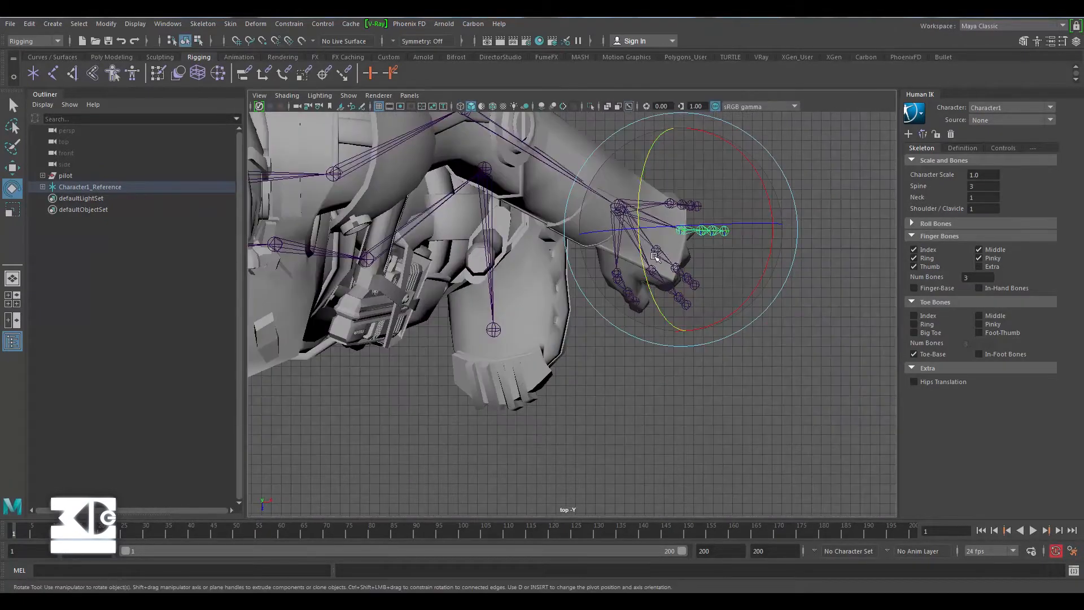
key(w)
click(673, 247)
key(e)
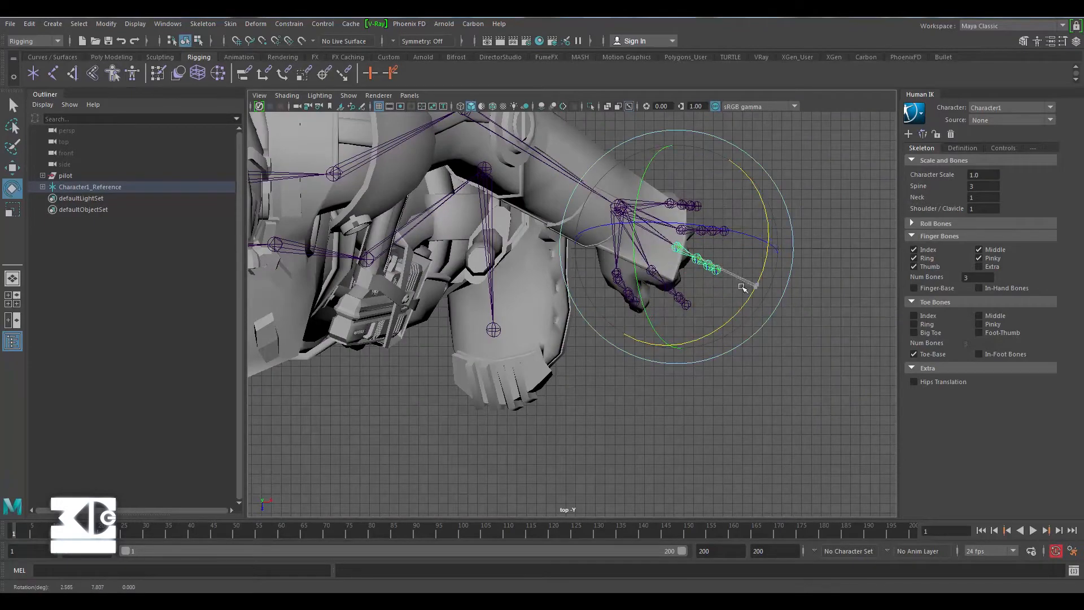
Move and rotate the left index finger chain into the pilot's index finger, starting from its base joint.
click(647, 298)
key(w)
key(space)
key(space)
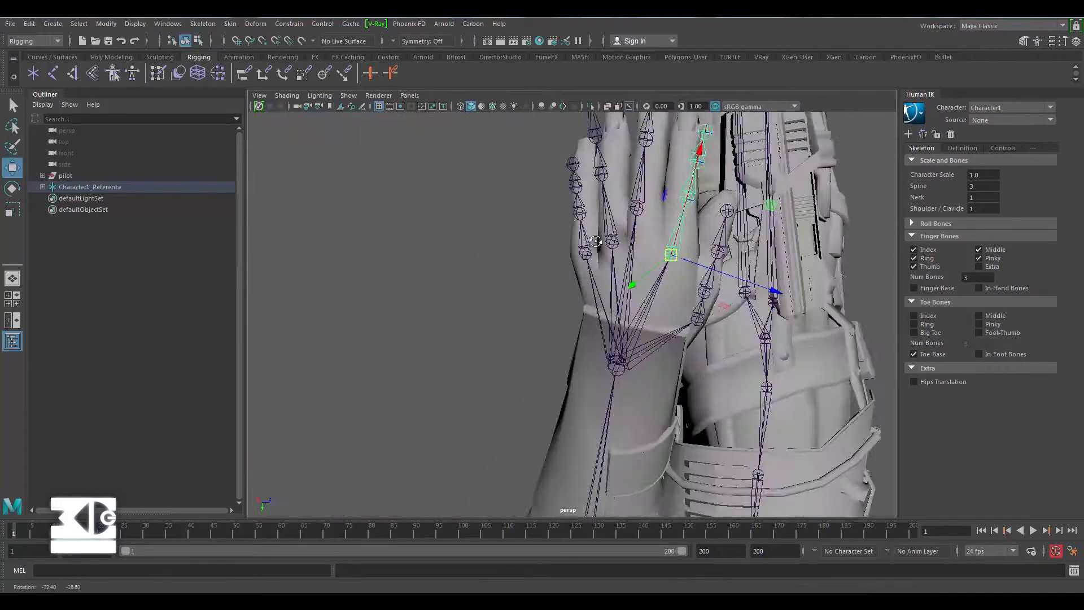
alt+drag(564, 282, 508, 342)
key(e)
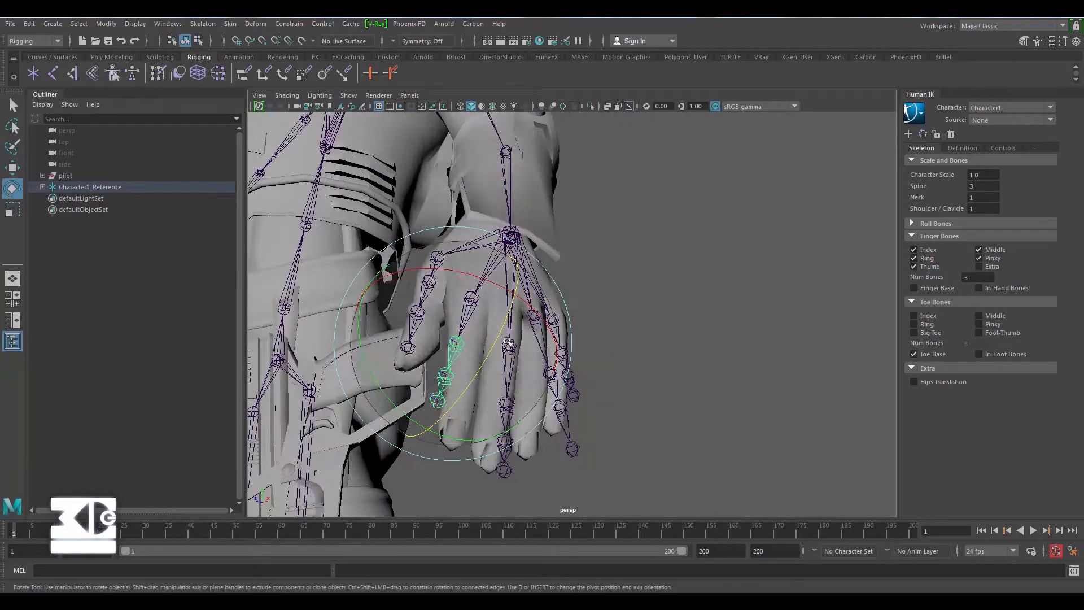
key(e)
mouse_move(457, 308)
alt+mouse_down()
mouse_move(644, 380)
mouse_move(452, 291)
alt+mouse_up()
key(w)
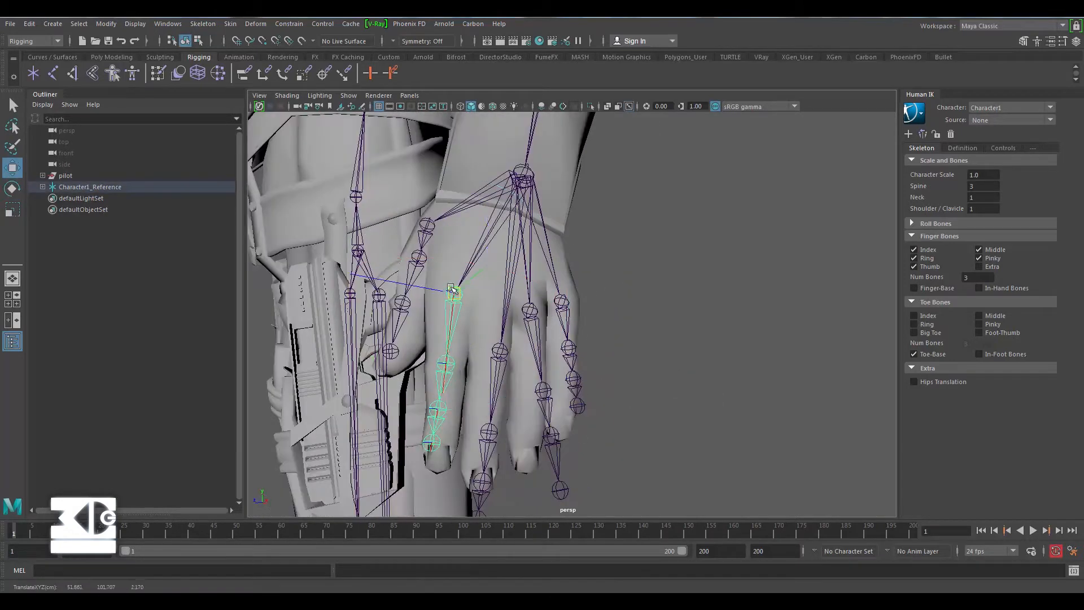
Place the left middle finger joints down the length of the finger and rotate them to follow its bend.
drag(429, 367, 479, 449)
key(w)
key(e)
key(w)
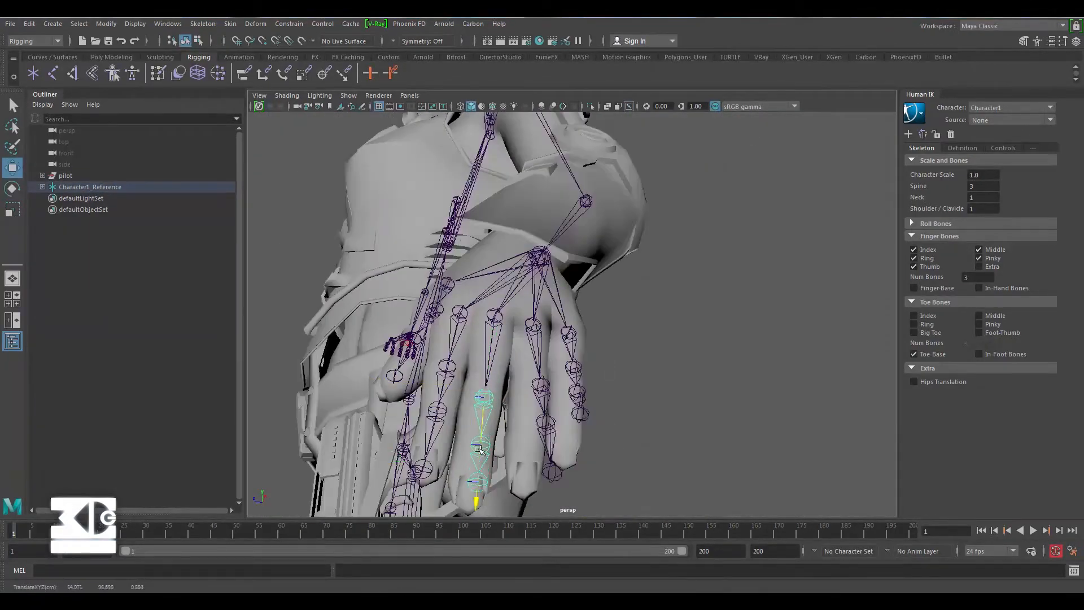
key(e)
alt+drag(485, 404, 684, 443)
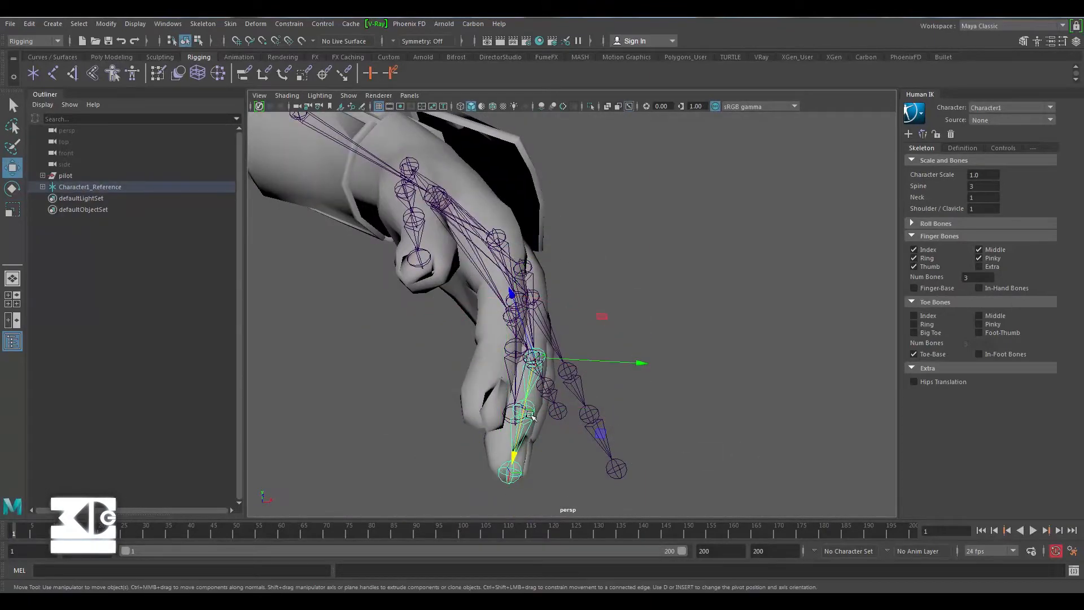
key(e)
alt+drag(530, 416, 558, 446)
Fit the left ring and little finger joint chains inside their fingers by moving and rotating the joints.
alt+drag(514, 410, 528, 325)
click(529, 325)
key(w)
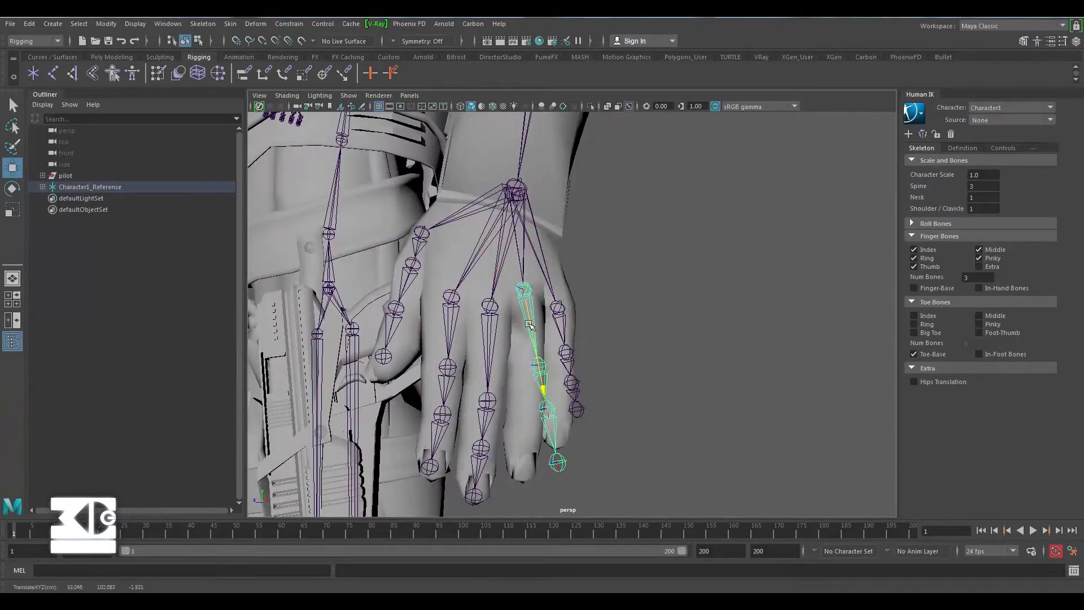
alt+drag(443, 306, 694, 270)
click(562, 273)
key(e)
key(w)
key(e)
key(w)
Mirror the fitted left-side joints onto the right side of the HumanIK skeleton.
alt+middle_drag(695, 270, 759, 218)
scroll(759, 217, down, 2)
click(922, 134)
scroll(721, 232, down, 5)
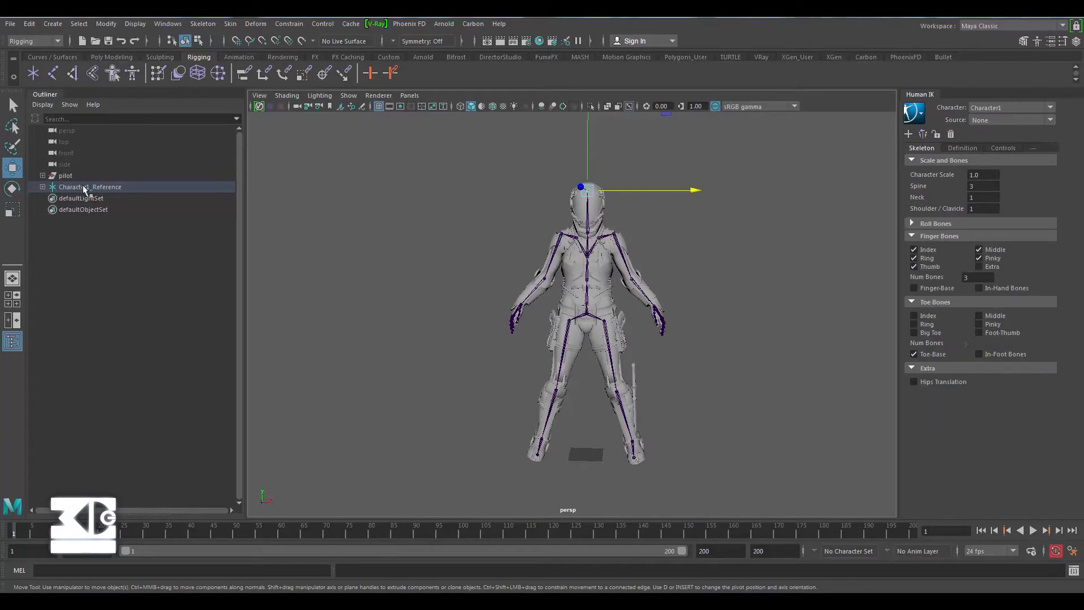
Select the whole joint hierarchy from the hips down and add the pilot group to the selection.
click(586, 310)
right_click(586, 310)
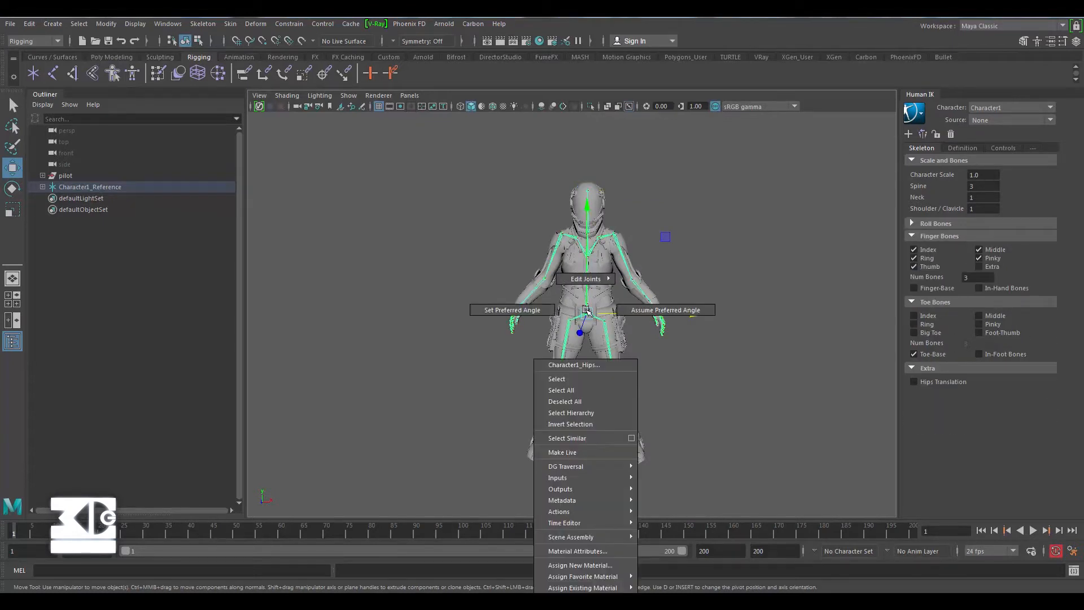
click(587, 412)
click(66, 175)
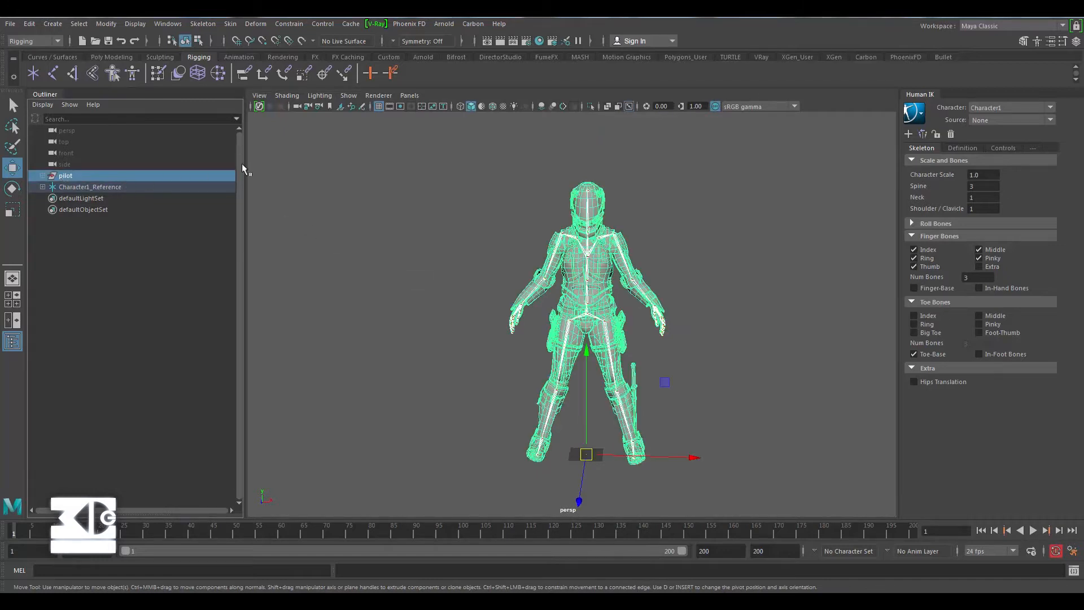
Bind the pilot to the joint hierarchy using Geodesic Voxel, Interactive weight normalization, 5 max influences, 0.20 falloff and 256 resolution.
click(230, 24)
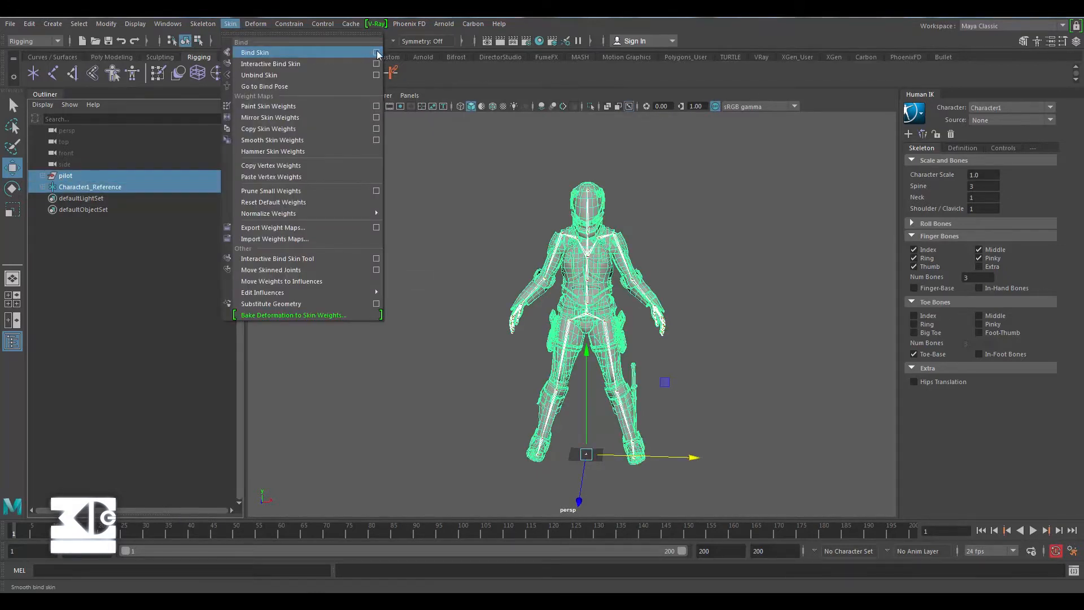
click(376, 52)
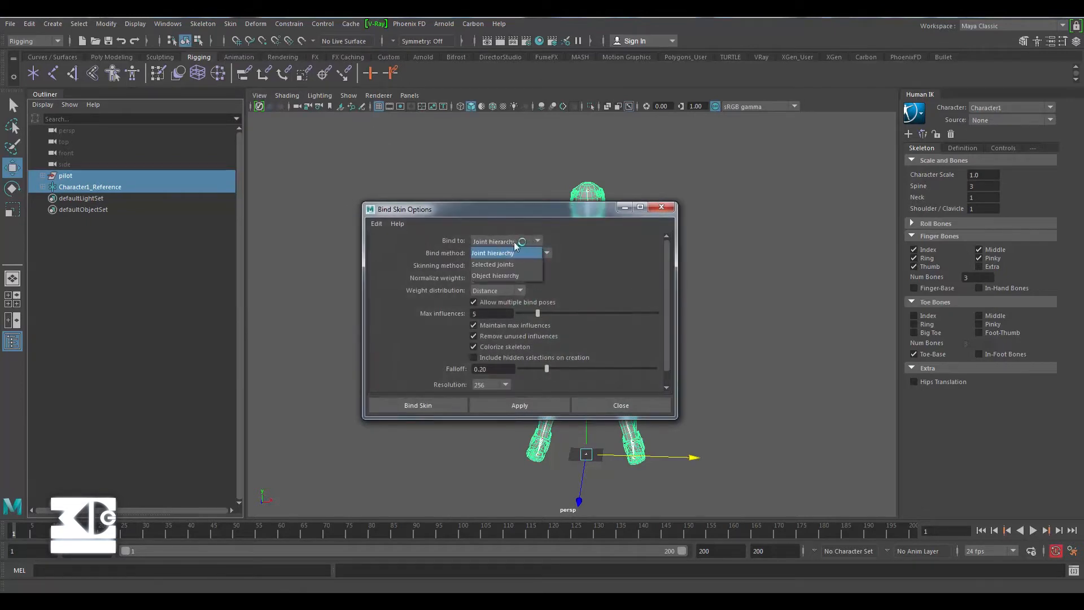
click(510, 255)
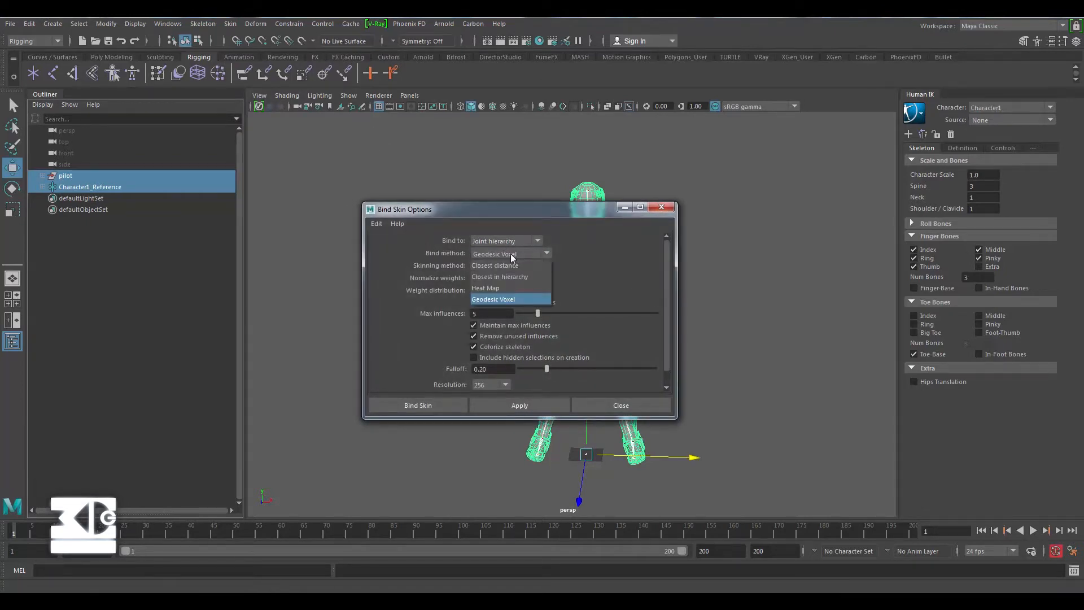
click(510, 252)
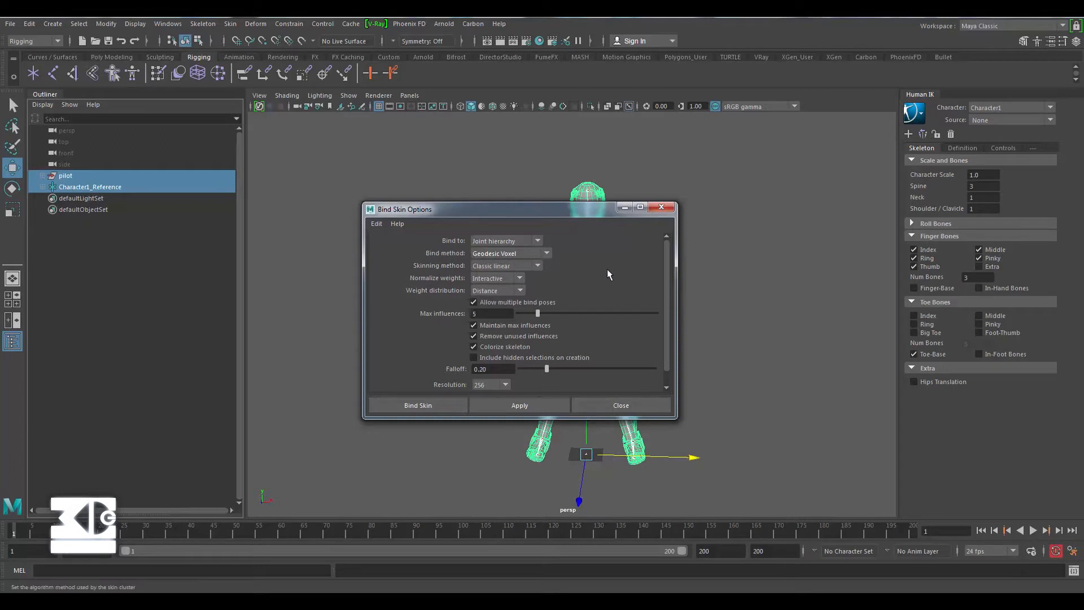
scroll(608, 268, down, 1)
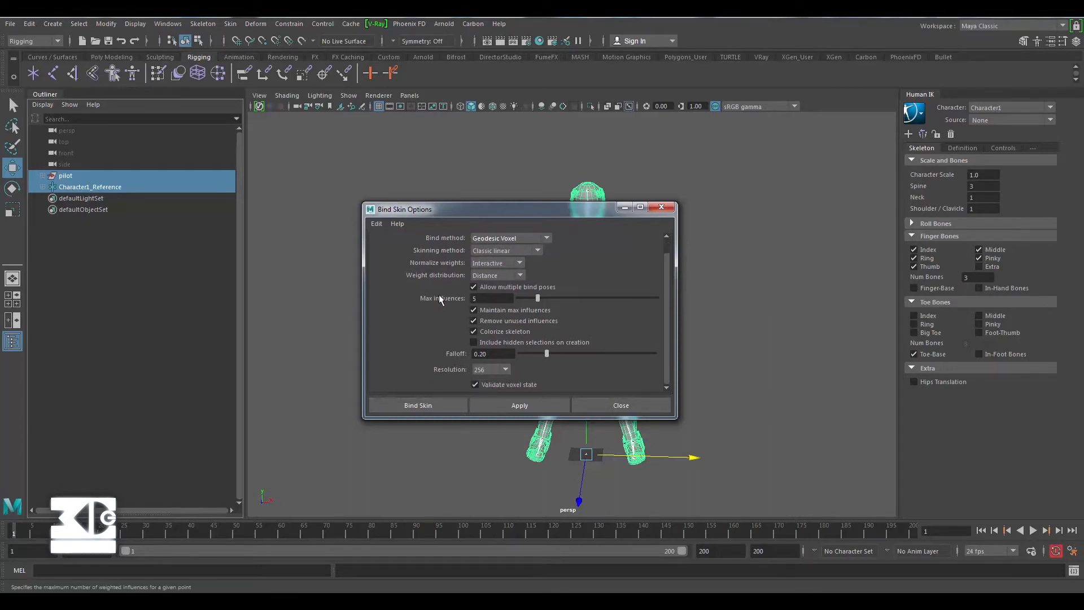
click(490, 262)
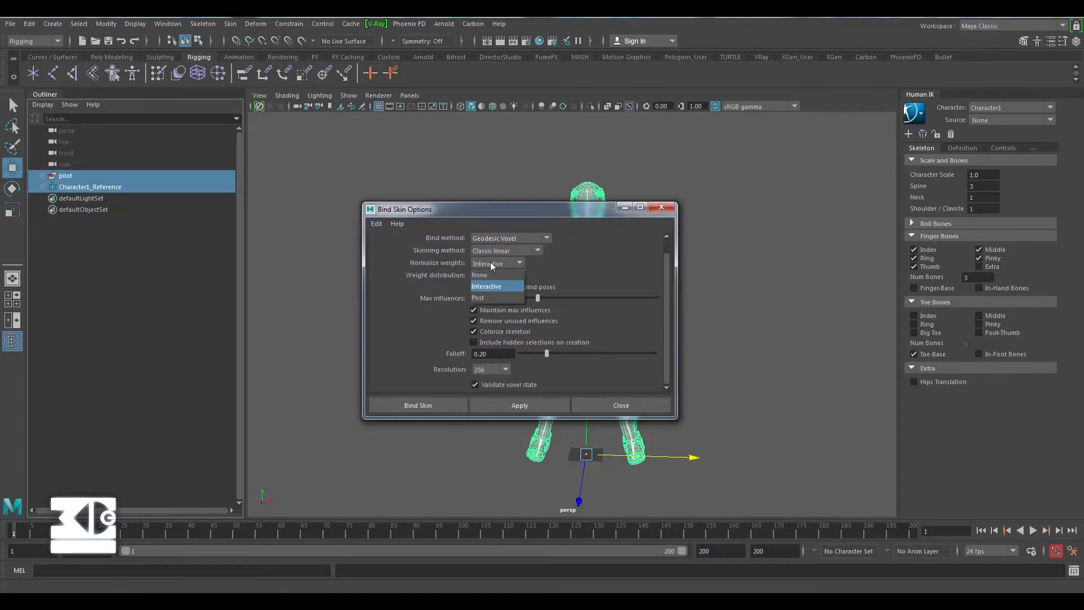
click(487, 286)
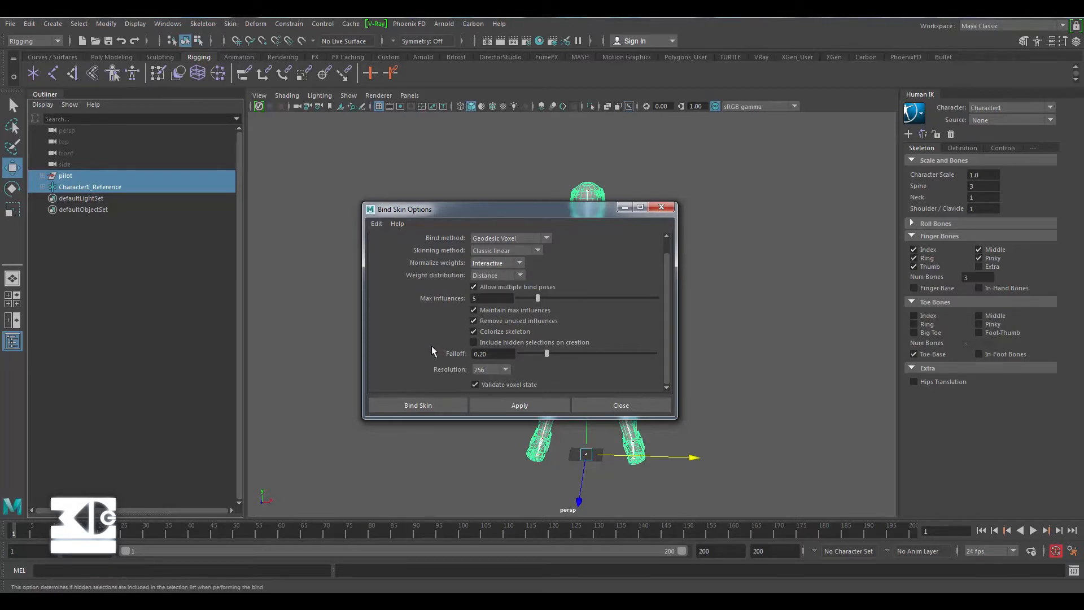
click(422, 409)
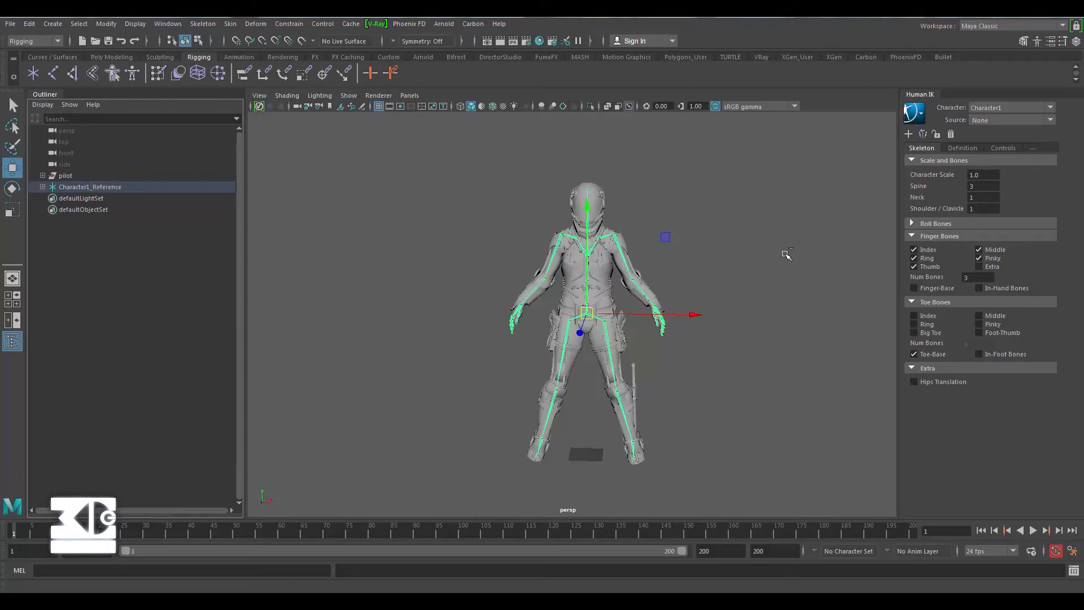
Set the HumanIK source of Character1 to Control Rig.
click(1005, 123)
click(1005, 121)
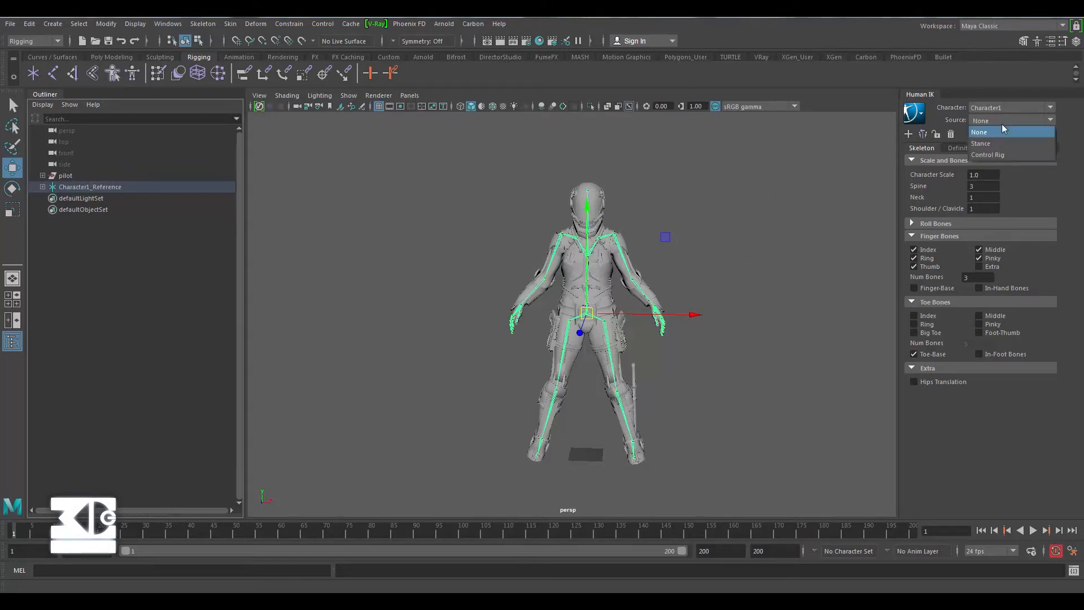
click(1003, 154)
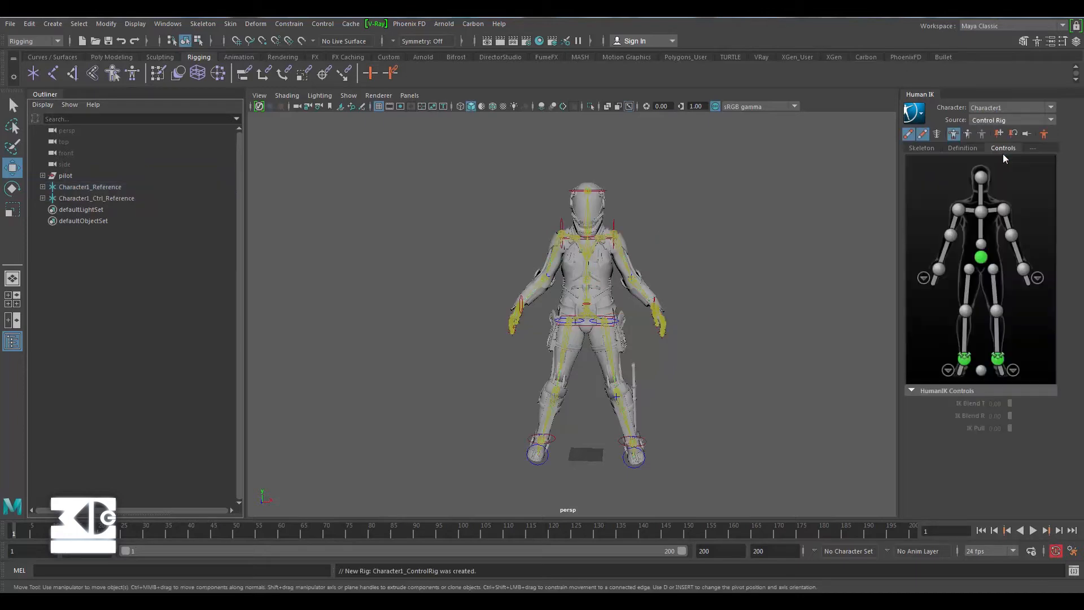
Select the hips control and lower the pilot's hips to test the body deformation.
click(940, 270)
scroll(653, 279, up, 5)
alt+drag(654, 280, 624, 340)
click(651, 348)
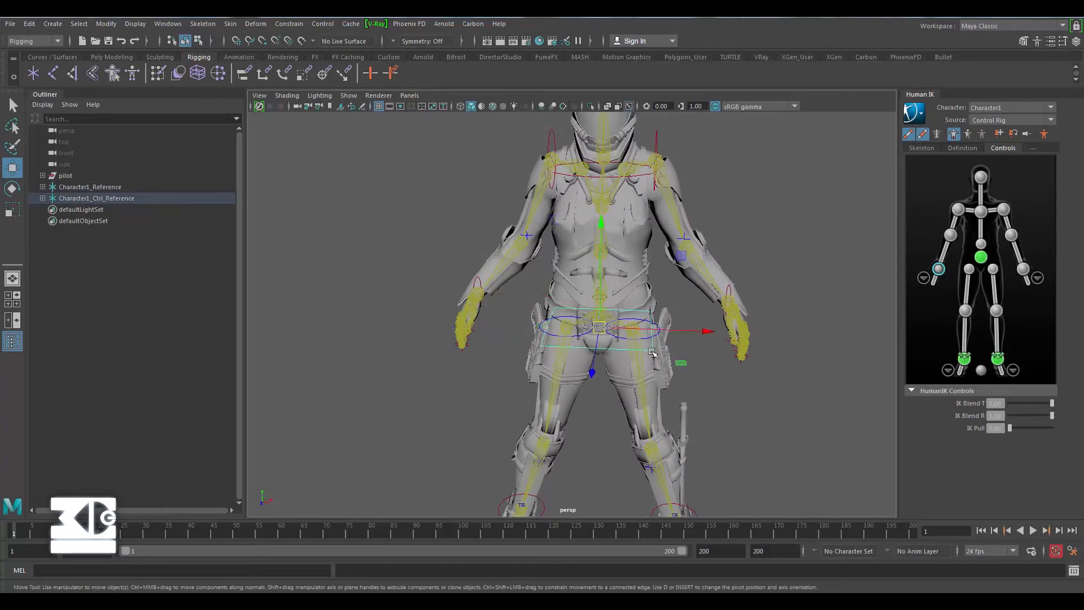
scroll(655, 345, down, 4)
drag(590, 272, 589, 295)
scroll(703, 299, up, 5)
alt+drag(702, 300, 596, 254)
scroll(742, 263, down, 3)
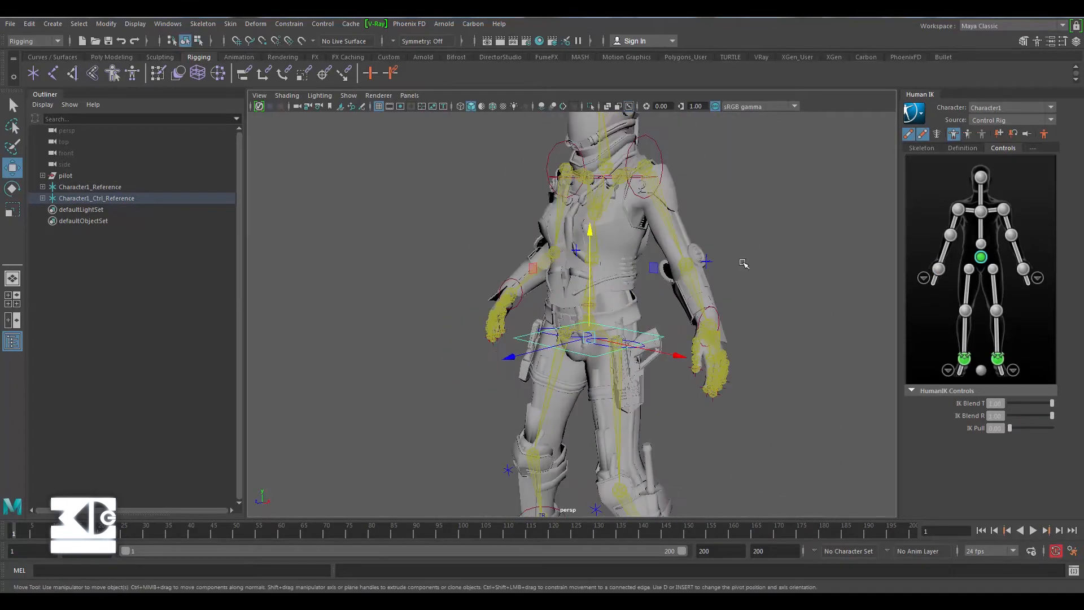
Move the right and left wrist controls so both forearms bend in front of the body.
alt+drag(732, 370, 673, 368)
drag(510, 346, 452, 308)
alt+drag(451, 345, 519, 369)
drag(652, 367, 566, 317)
Open the left hand's detailed finger controls and reposition the thumb tip control.
click(1036, 278)
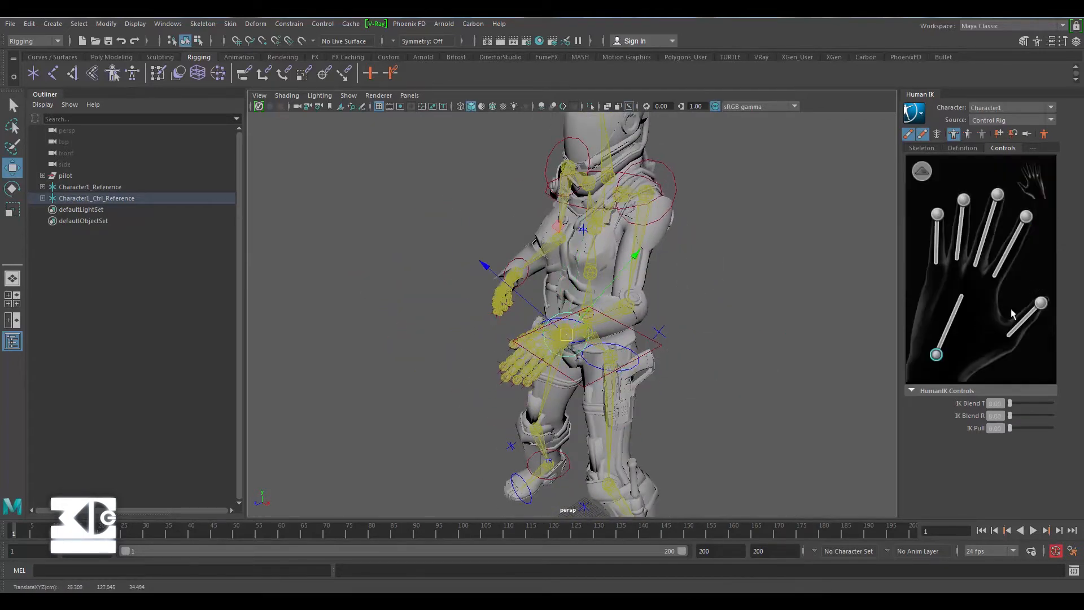
click(1043, 303)
scroll(565, 316, up, 3)
alt+drag(565, 316, 536, 311)
scroll(536, 311, up, 5)
alt+middle_drag(429, 271, 727, 292)
key(f)
scroll(678, 297, down, 5)
alt+drag(604, 304, 723, 316)
drag(572, 314, 637, 395)
Work through the left index and middle finger controls and pull the middle fingertip inward.
click(1025, 216)
alt+drag(778, 410, 886, 346)
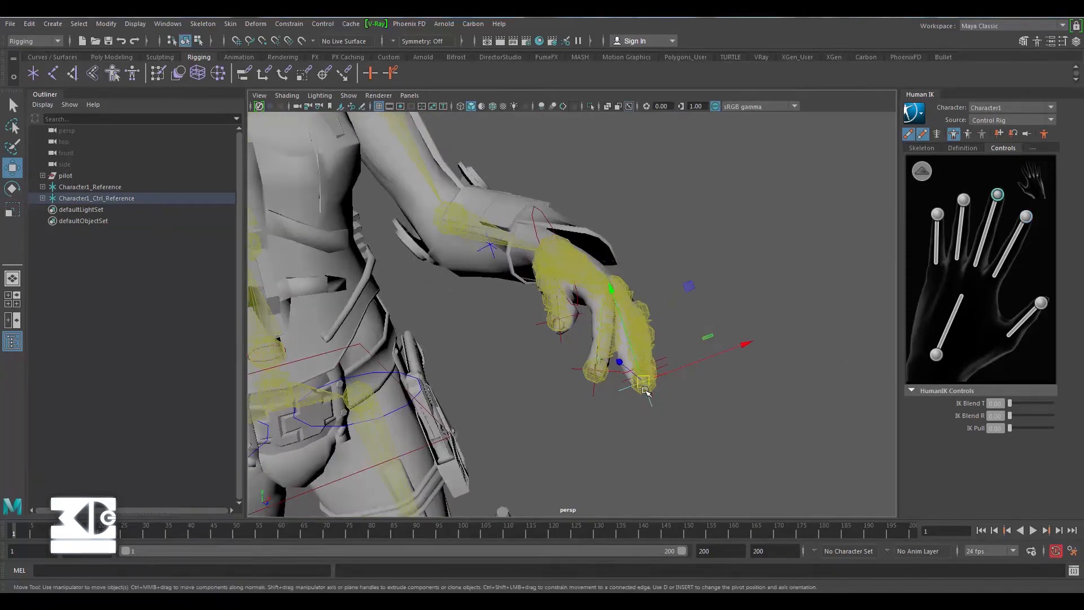
drag(646, 391, 612, 360)
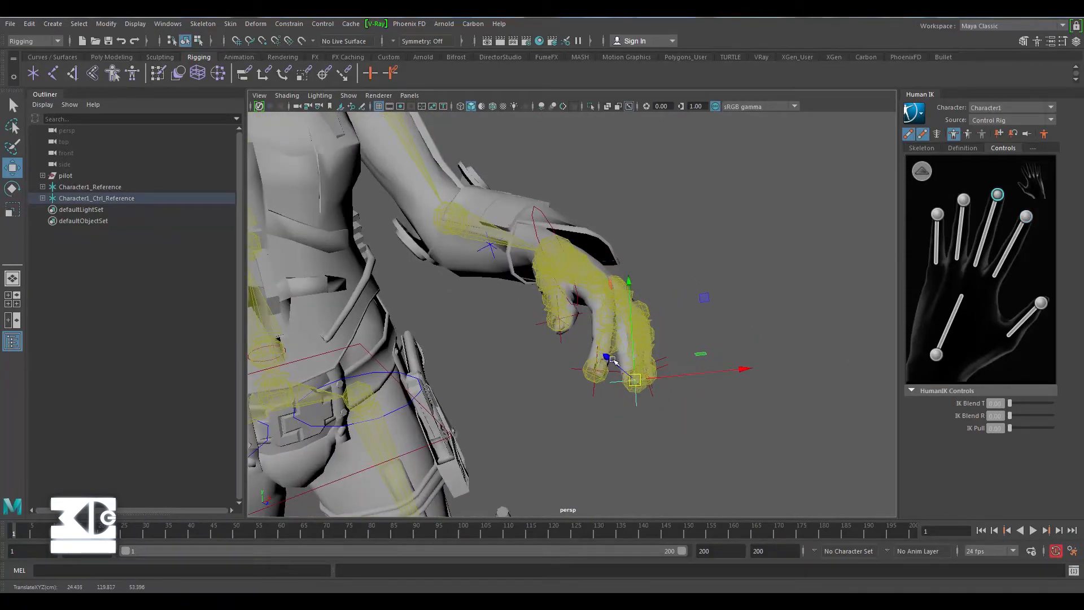
Change the control rig to body part mode and move the left middle fingertip toward the neighbouring fingers.
alt+right_drag(580, 361, 637, 361)
alt+drag(637, 362, 570, 361)
alt+right_drag(570, 361, 697, 355)
alt+middle_drag(697, 356, 700, 287)
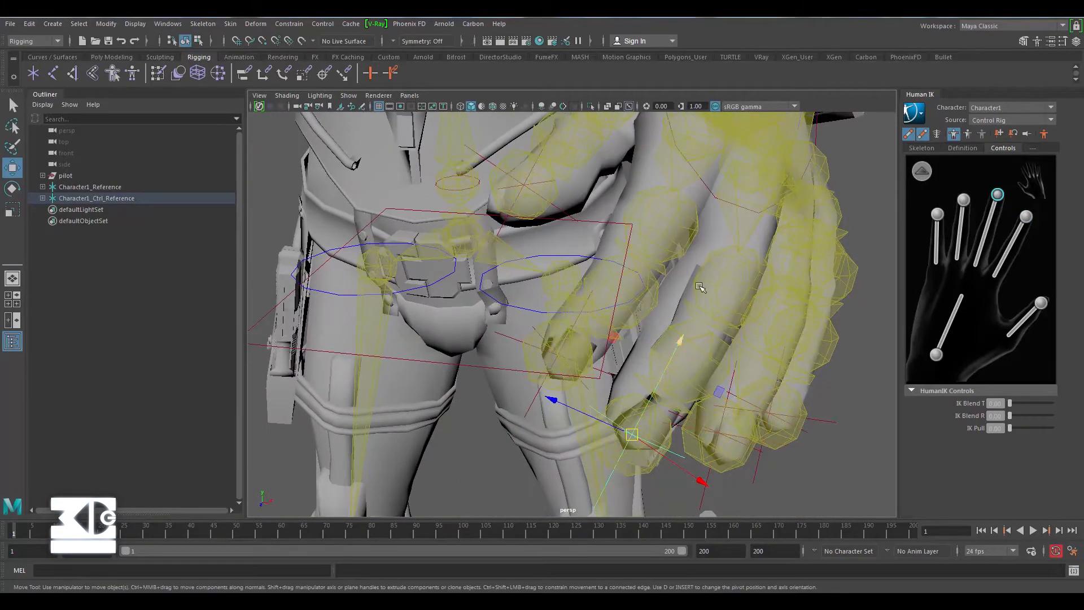
click(967, 134)
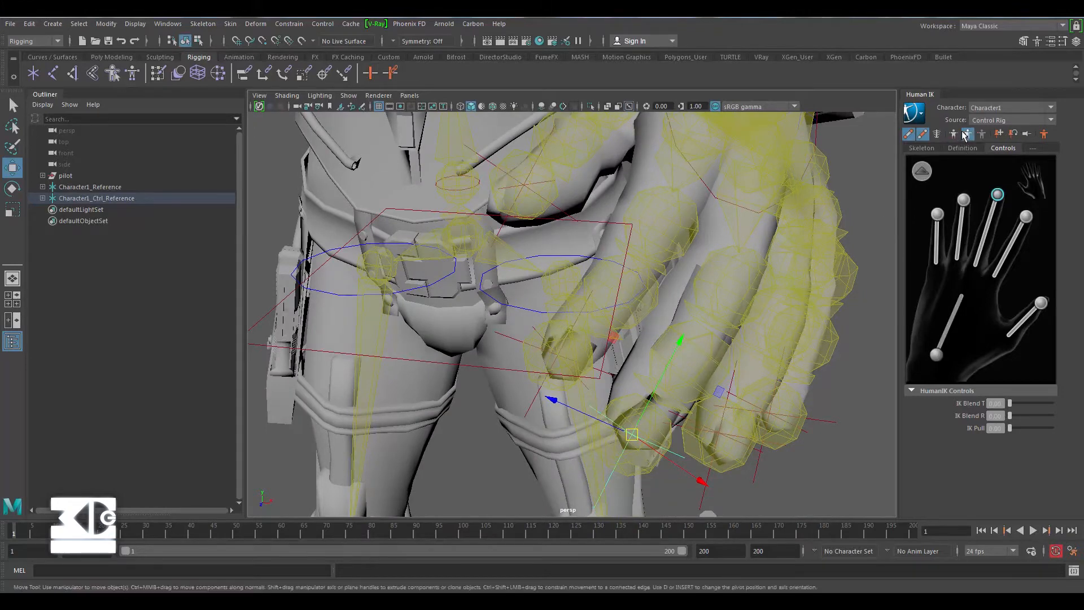
drag(632, 434, 670, 423)
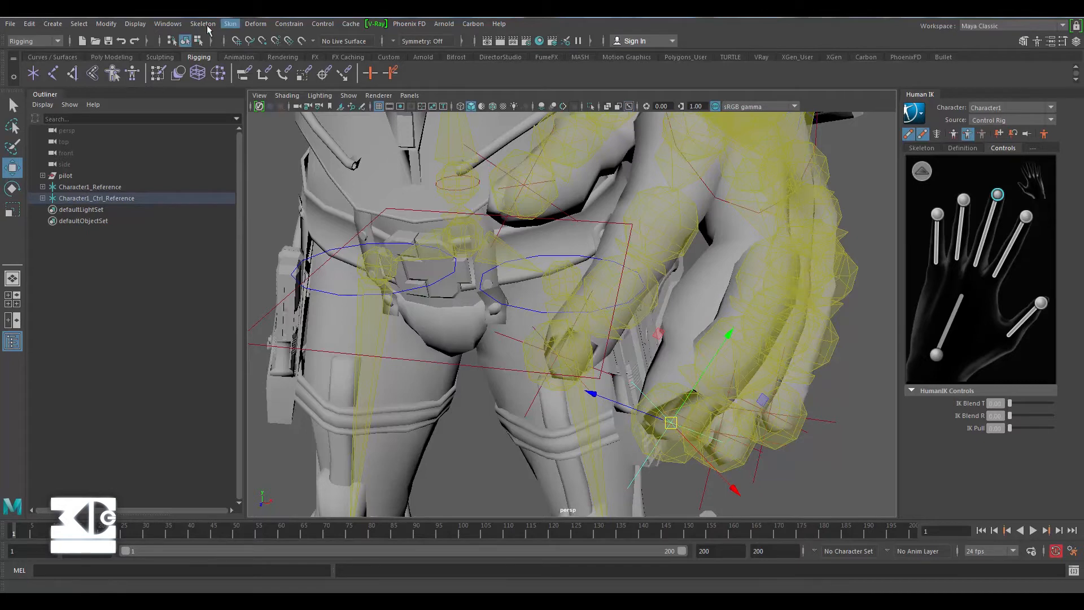
Open the Paint Skin Weights tool settings and move the window clear of the pilot model.
click(235, 25)
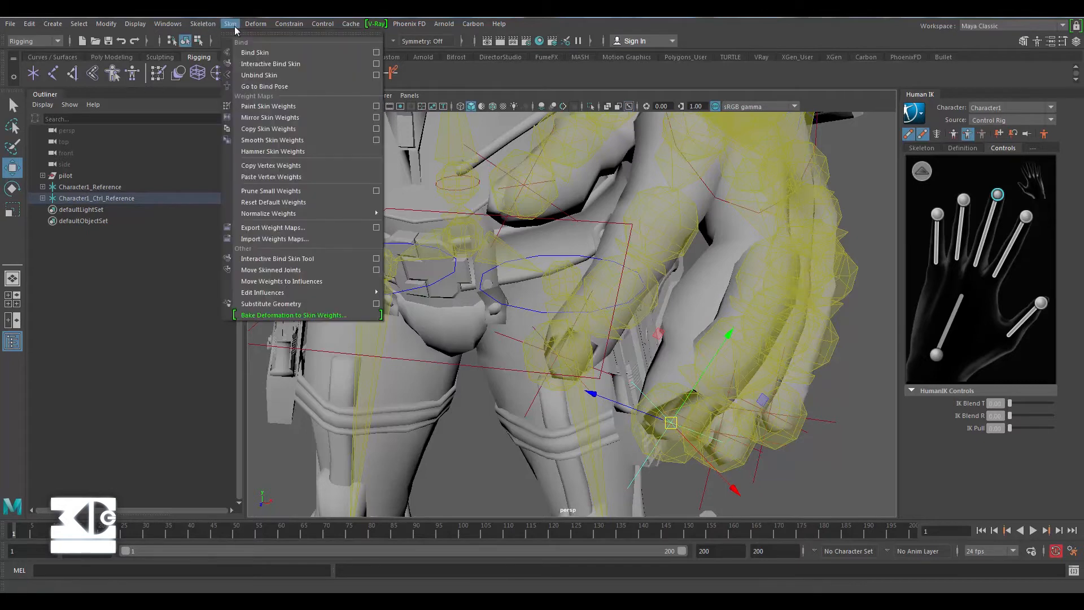
click(377, 108)
mouse_move(661, 38)
mouse_down()
mouse_move(780, 63)
mouse_move(848, 61)
mouse_up()
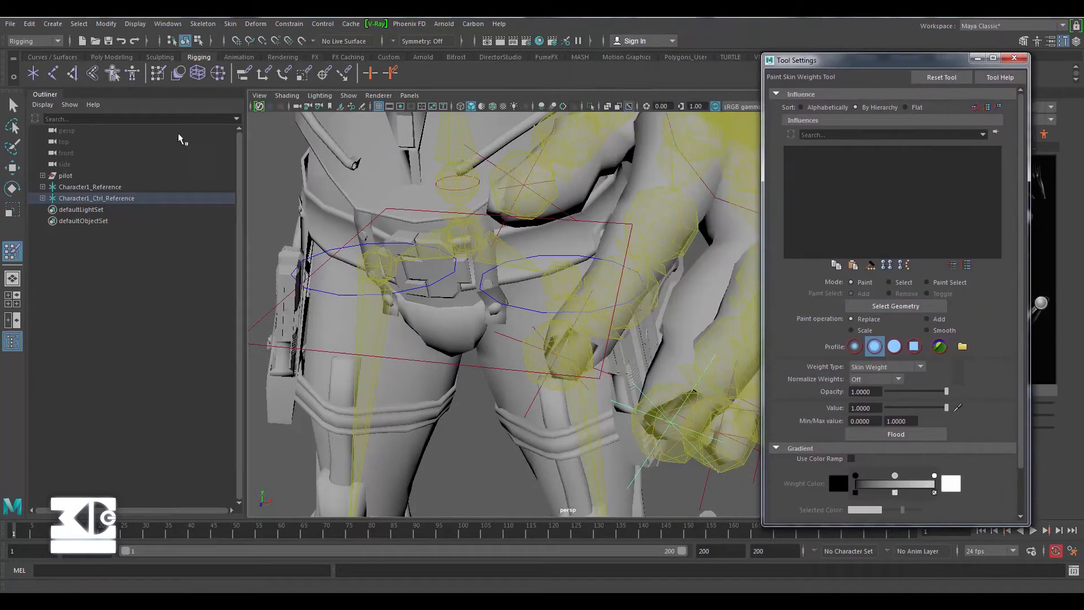
Select the pilot mesh for weight painting and examine the weights of the LeftLeg and LeftFoot influences.
click(86, 187)
click(64, 175)
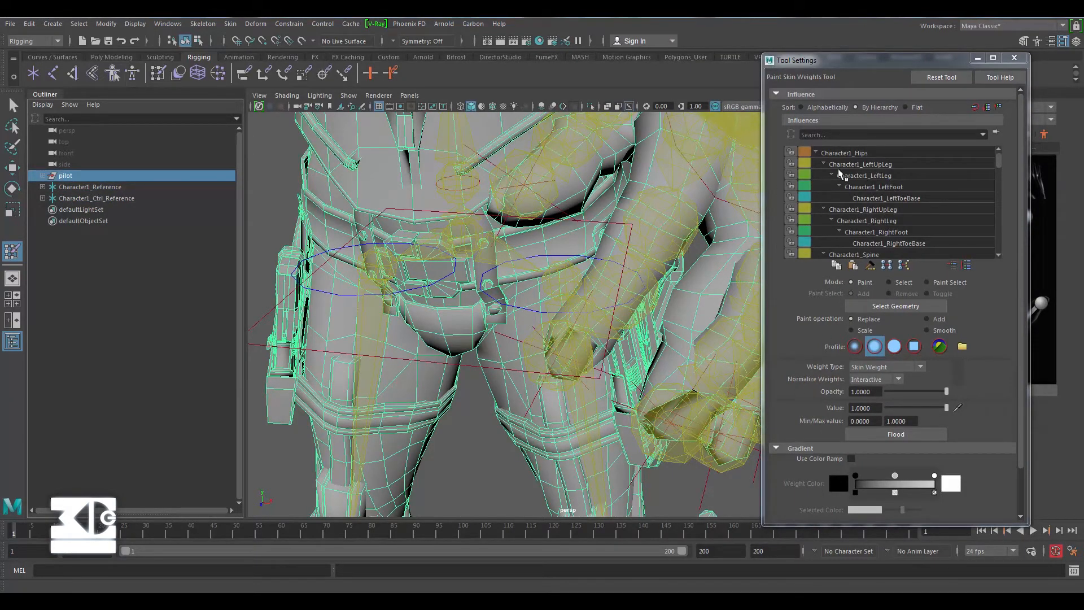
click(877, 176)
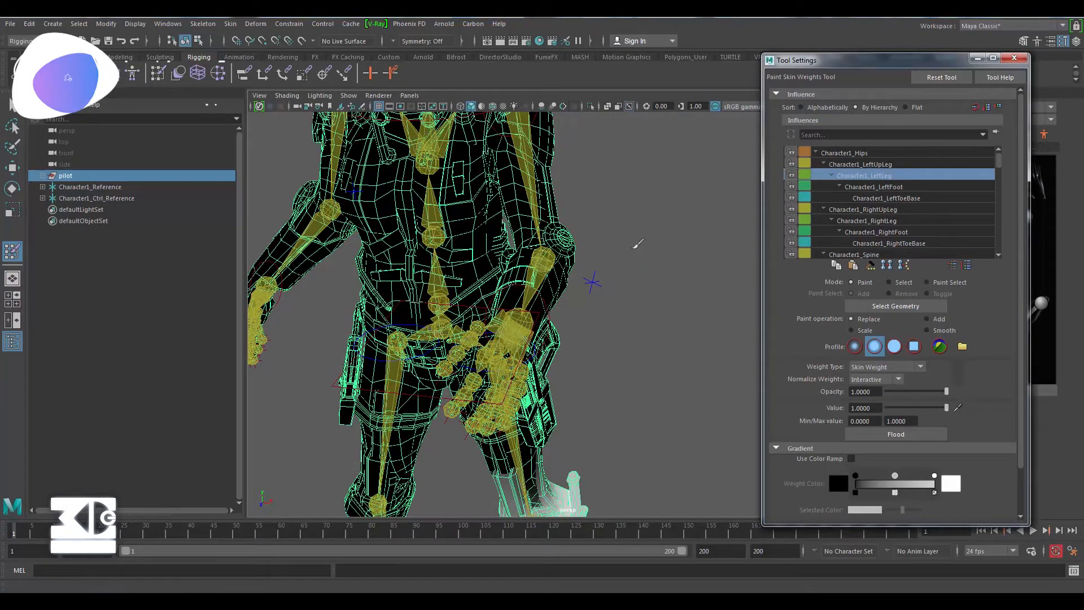
alt+drag(636, 242, 537, 347)
alt+middle_drag(537, 347, 525, 344)
alt+right_drag(525, 344, 524, 385)
alt+middle_drag(524, 384, 514, 218)
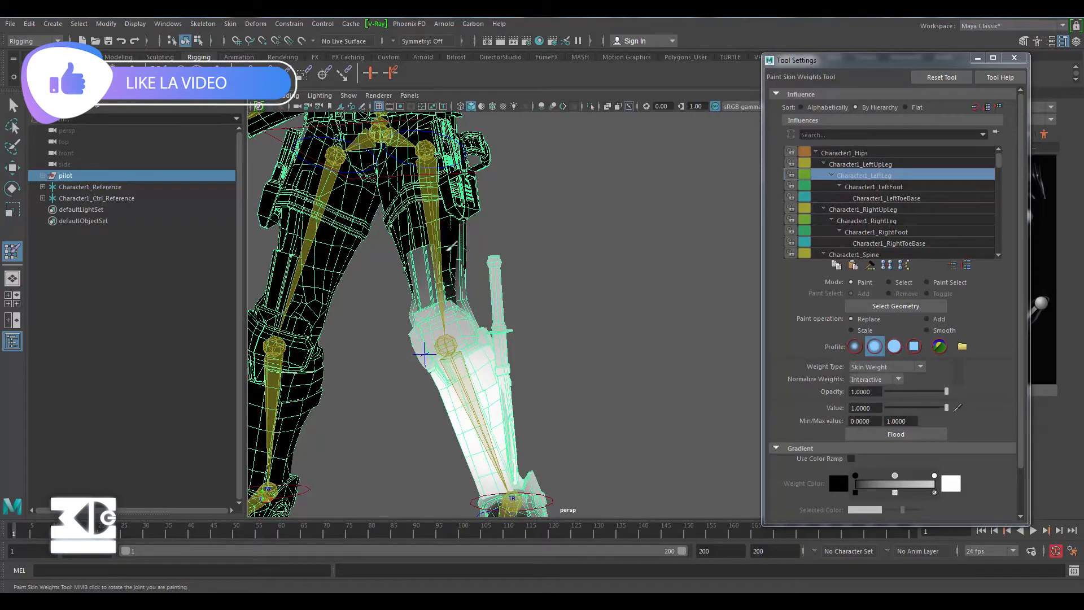
click(891, 188)
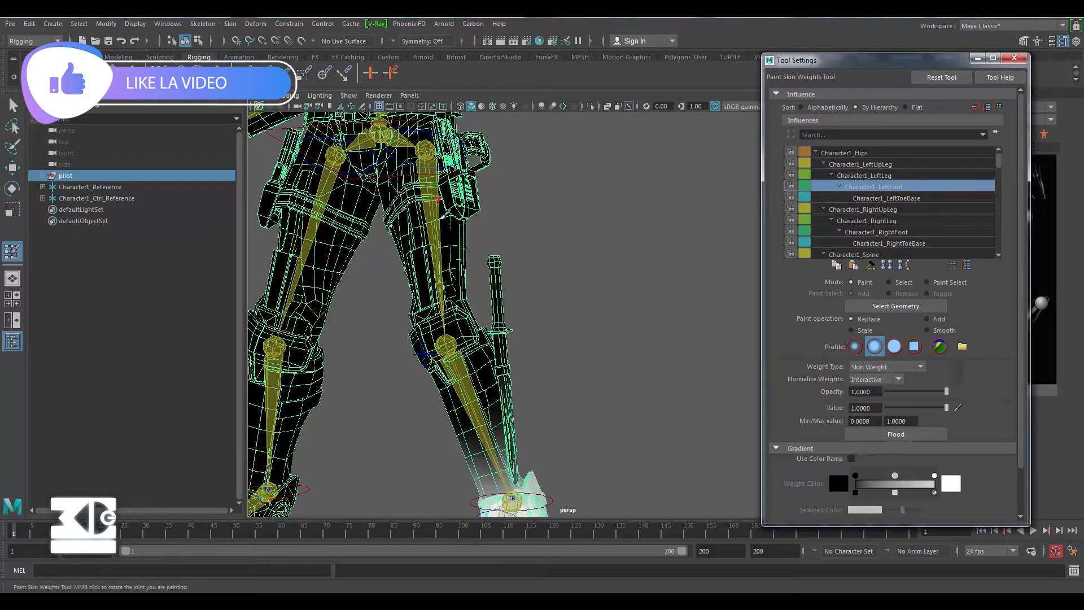
scroll(528, 222, down, 5)
scroll(527, 222, up, 8)
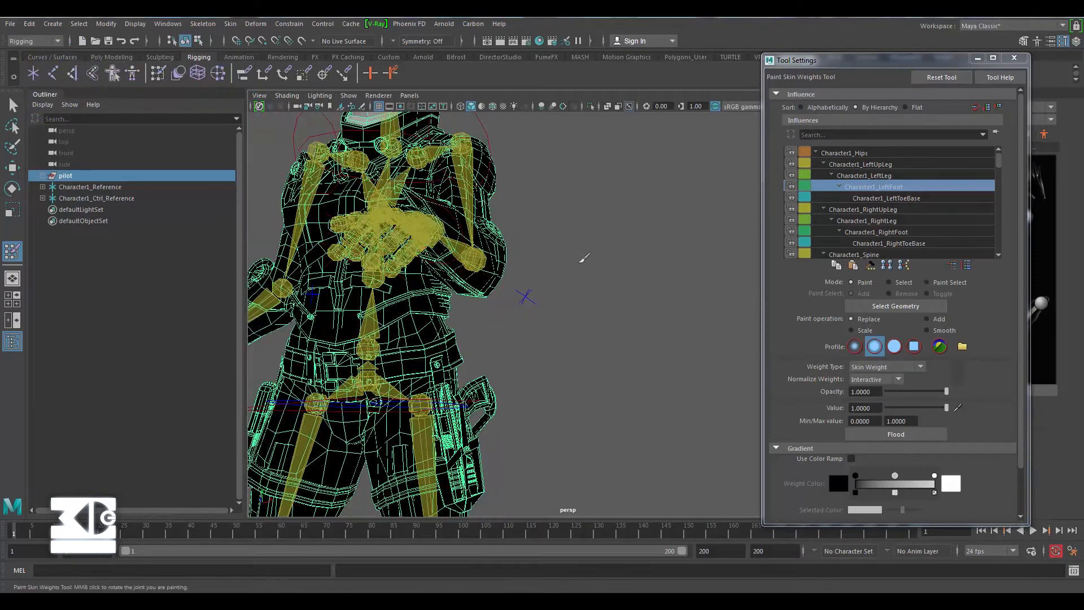
With the whole pilot selected, go through the influences from the left toe base past the right leg and spine to the left hand.
click(873, 199)
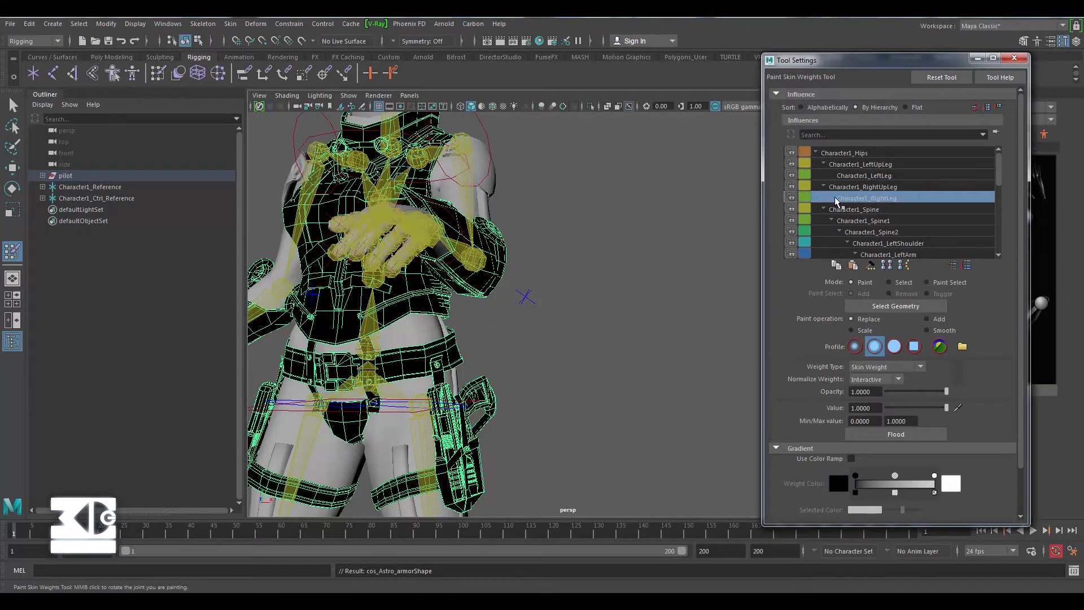
click(66, 176)
click(886, 218)
click(872, 210)
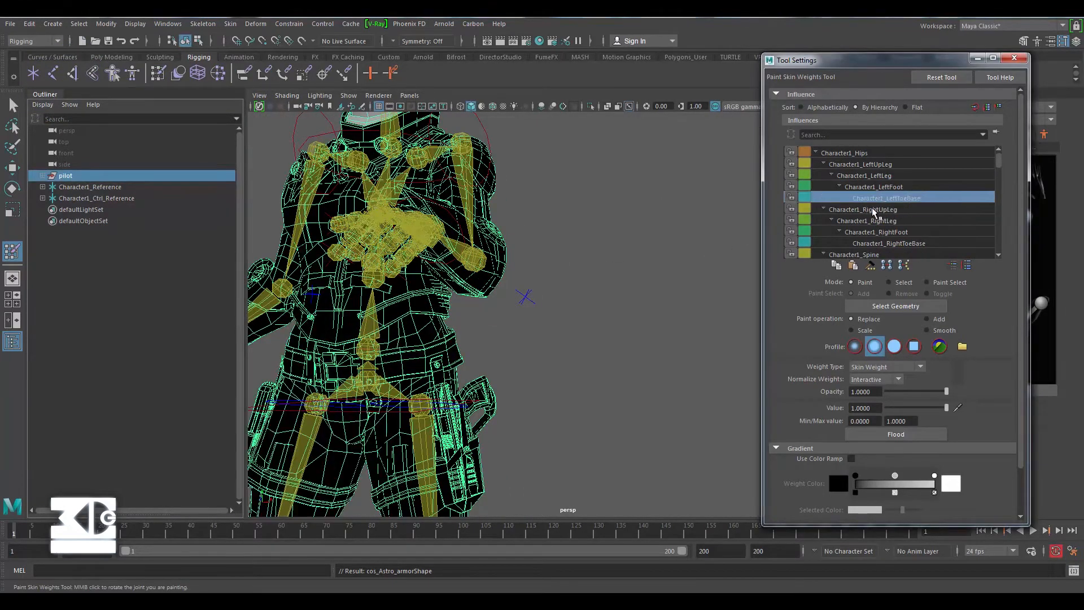
click(874, 213)
scroll(873, 211, down, 5)
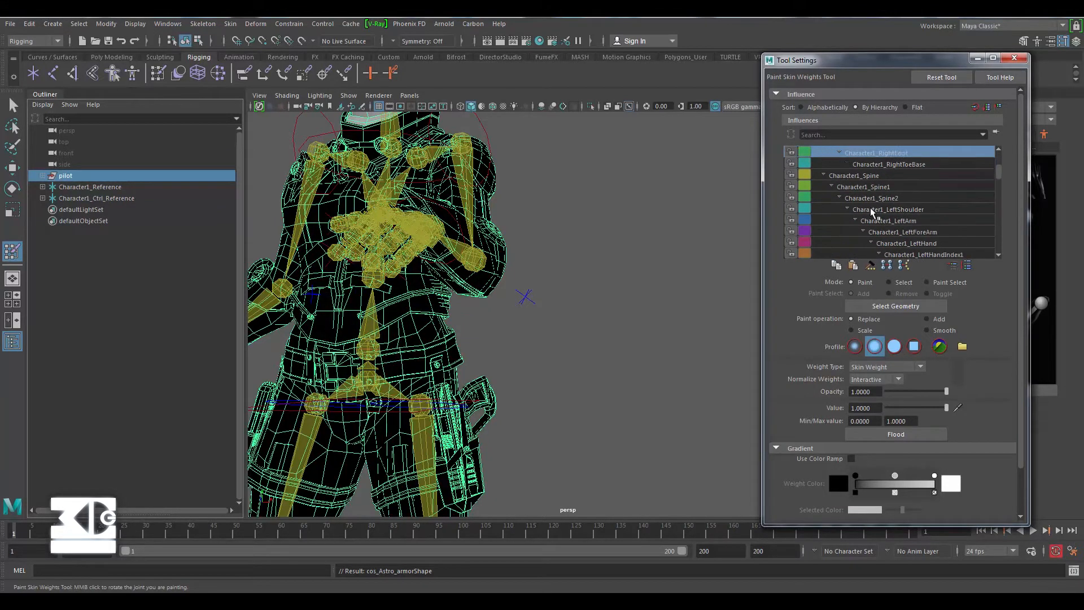
click(873, 212)
click(873, 212)
scroll(873, 212, down, 3)
click(872, 211)
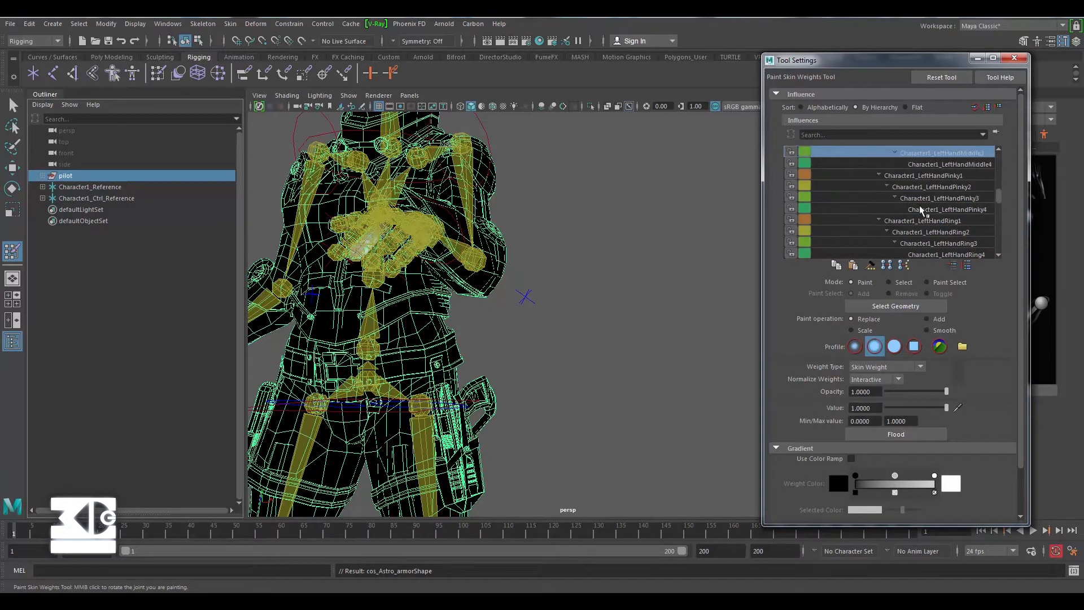
Examine the left middle finger's weights at its tip and base influences, LeftHandMiddle4 and LeftHandMiddle1.
alt+drag(525, 296, 390, 257)
click(931, 164)
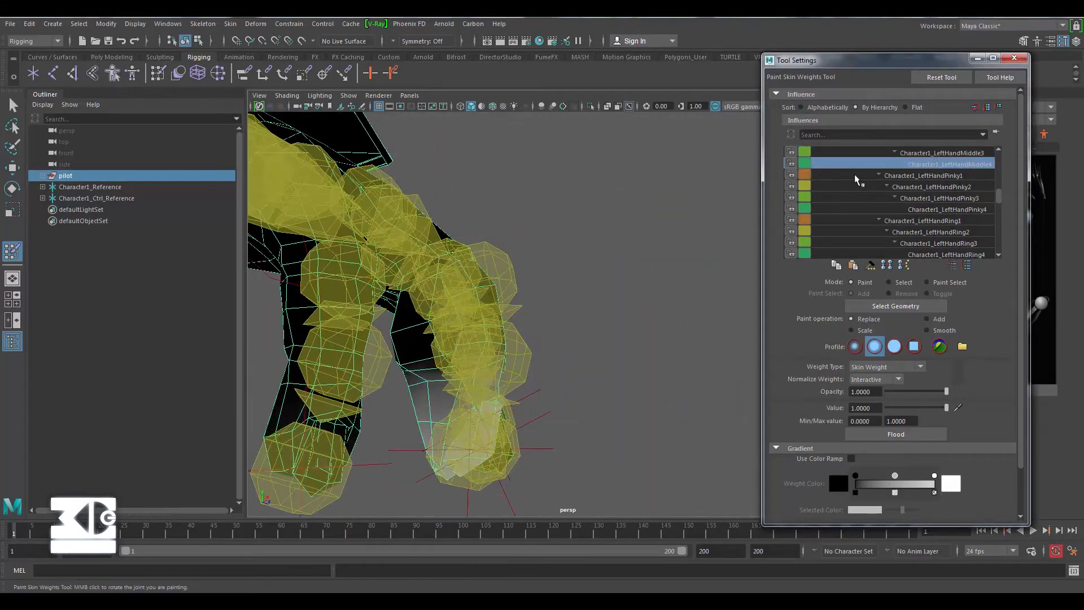
alt+drag(551, 317, 528, 320)
scroll(935, 176, up, 3)
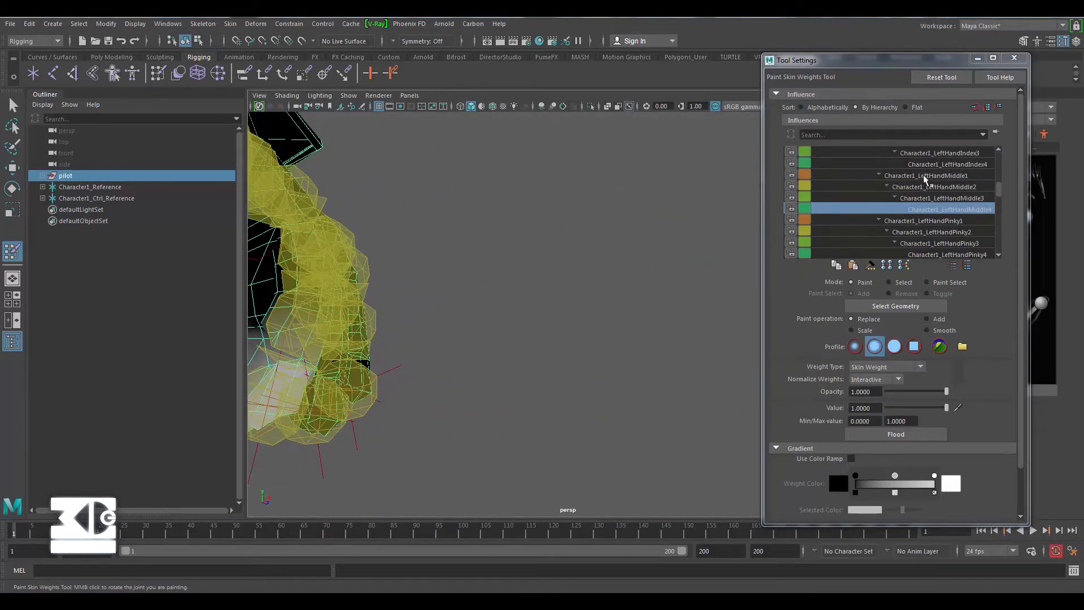
click(935, 193)
alt+drag(416, 239, 682, 228)
scroll(911, 192, up, 2)
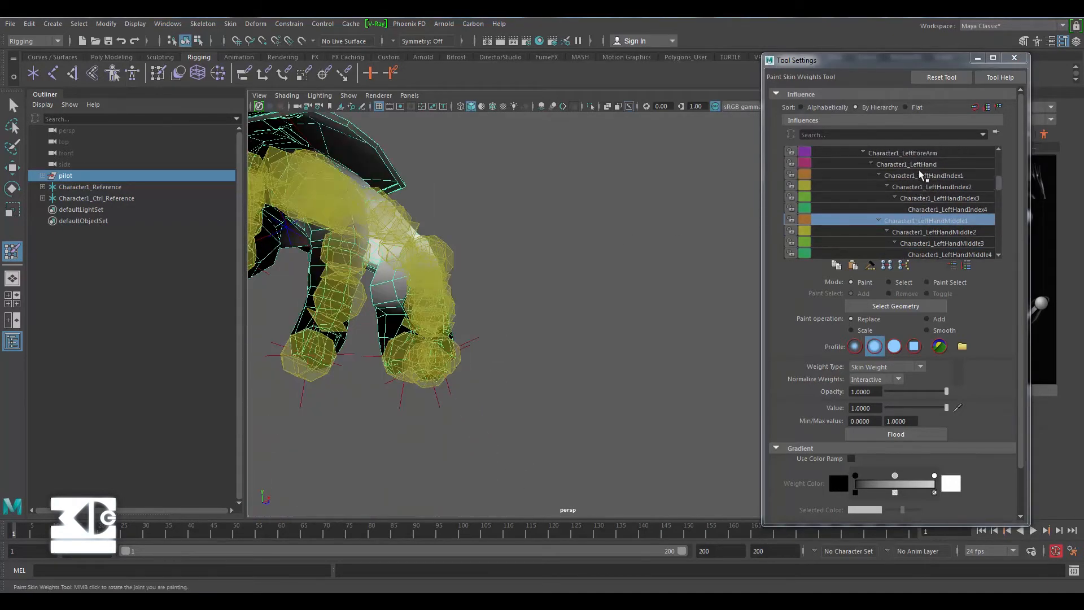
Go through the LeftHandIndex1 and LeftHandIndex2 influences and select LeftHandIndex3 to see where it affects the middle finger.
click(921, 175)
click(918, 188)
click(918, 199)
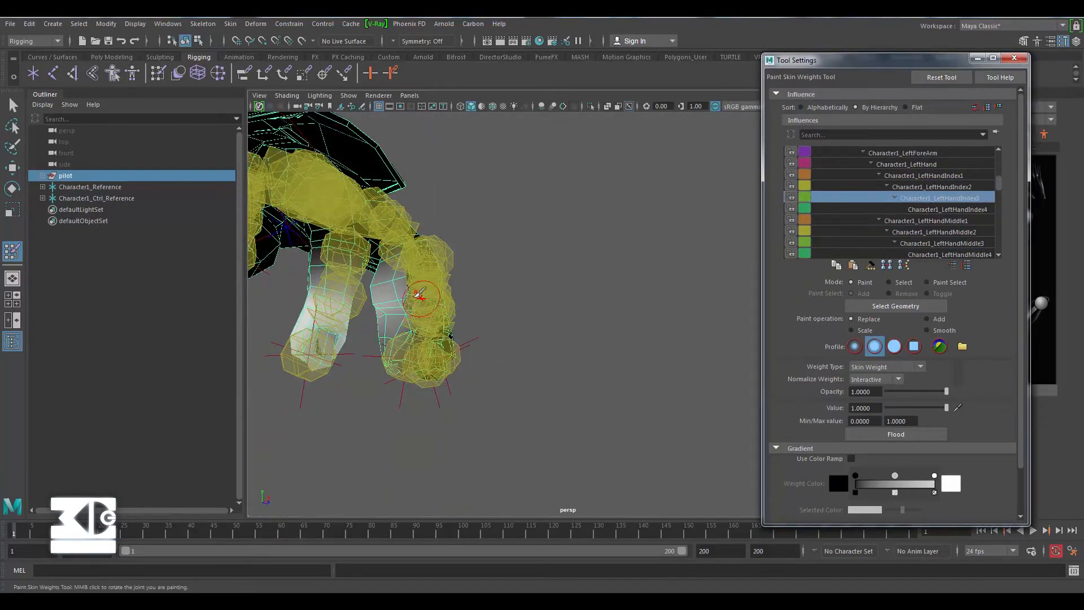
alt+drag(418, 292, 459, 280)
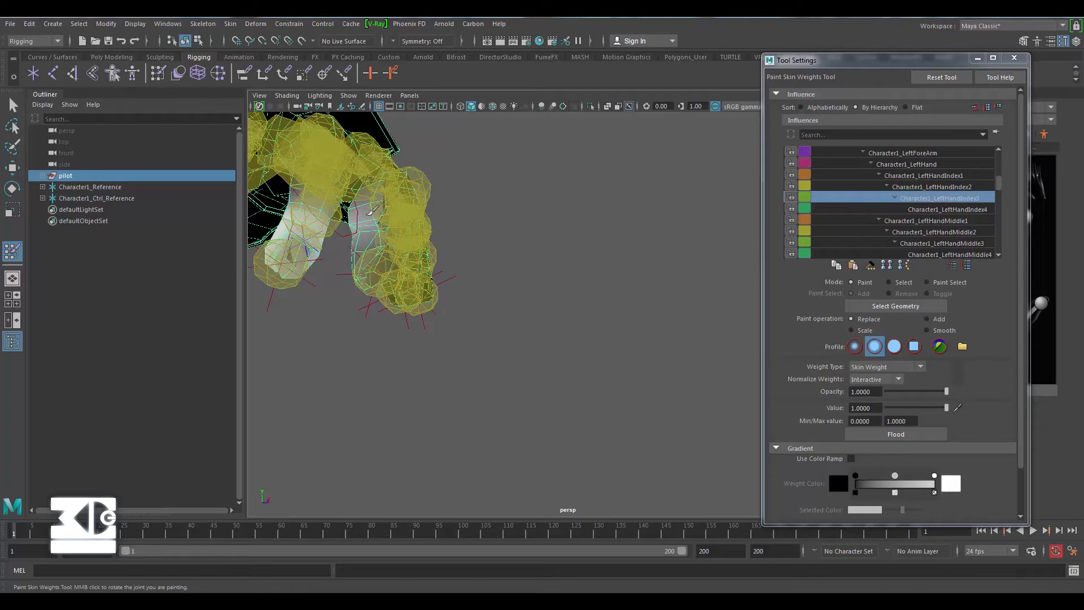
With Replace, Skin Weight and value 0, paint the LeftHandIndex3 influence off the neighbouring middle finger.
scroll(901, 466, down, 2)
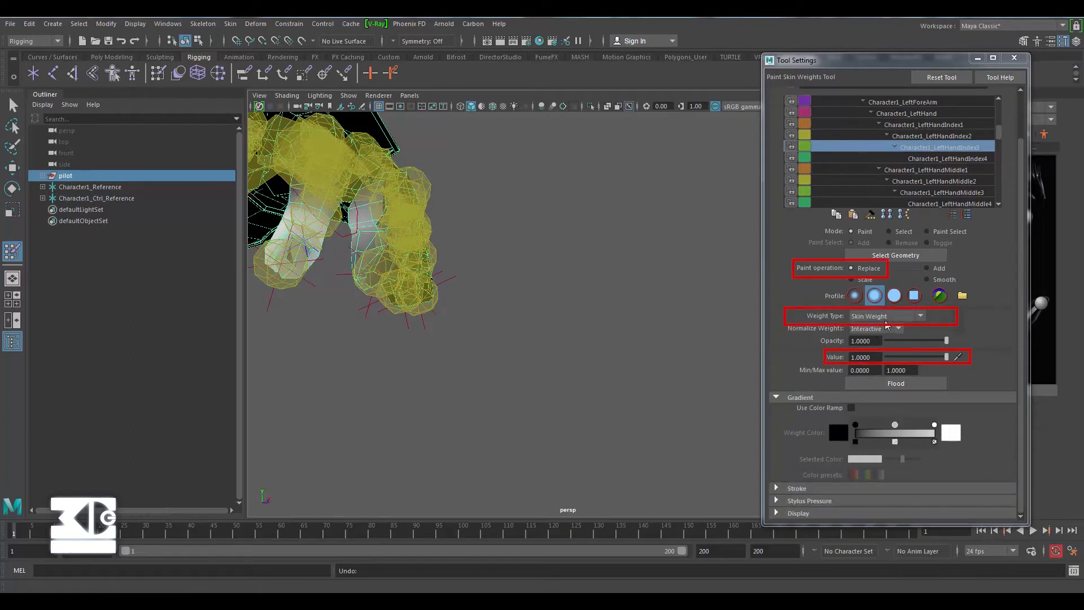
click(893, 316)
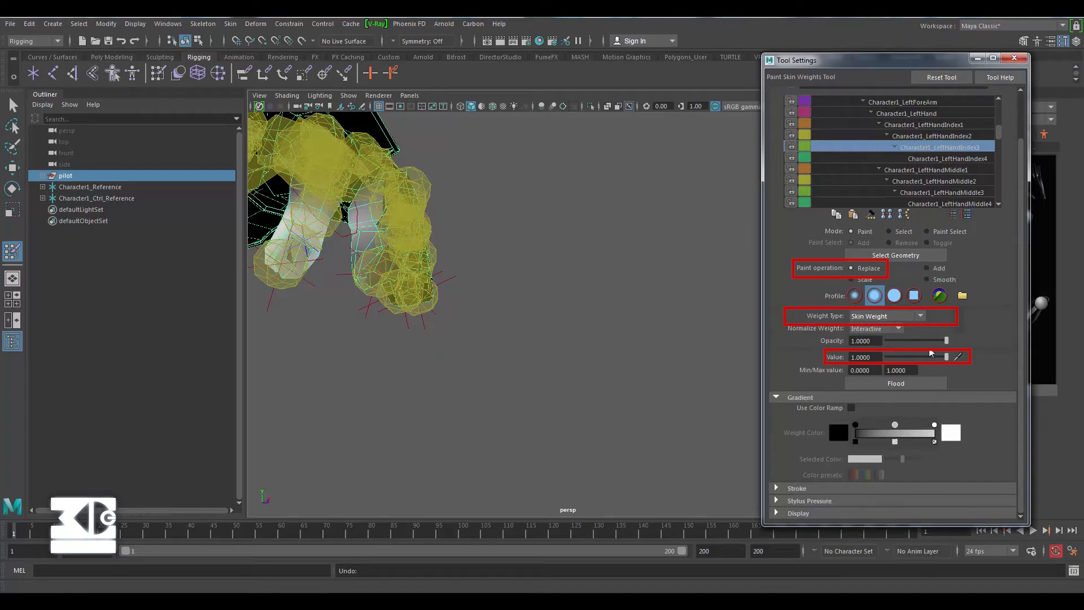
drag(373, 199, 373, 255)
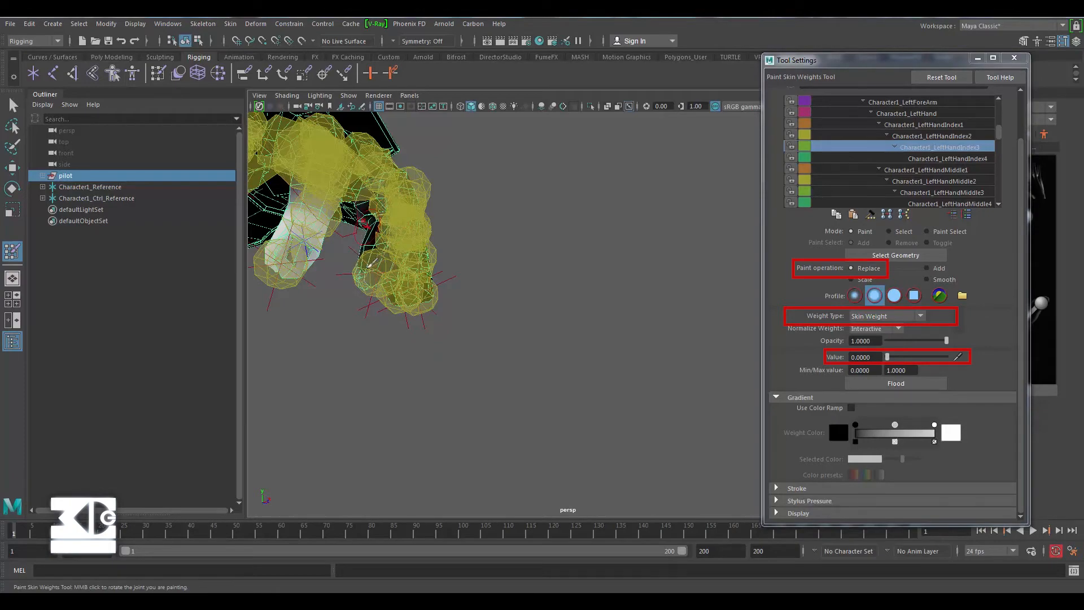
mouse_move(372, 261)
alt+middle_down()
mouse_move(399, 258)
mouse_move(487, 294)
alt+middle_up()
mouse_move(550, 280)
alt+mouse_down()
mouse_move(518, 273)
mouse_move(492, 319)
mouse_move(542, 271)
mouse_move(614, 252)
alt+mouse_up()
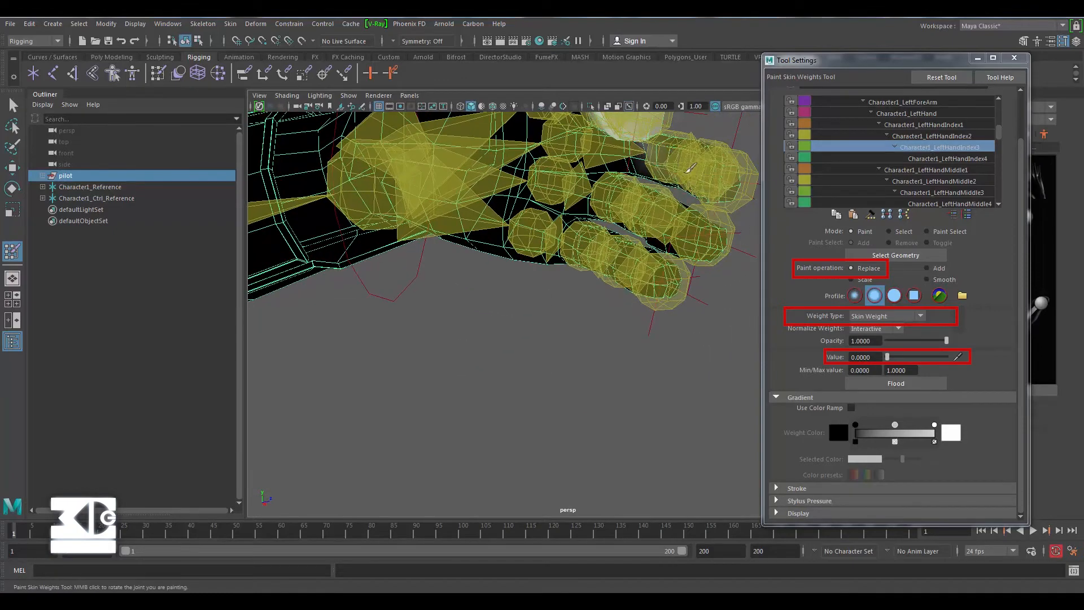
alt+drag(693, 230, 480, 350)
Examine the left middle finger's weights joint by joint from LeftHandMiddle1 to LeftHandMiddle4.
click(903, 169)
click(903, 181)
alt+middle_drag(416, 315, 452, 306)
alt+drag(452, 306, 497, 248)
click(931, 193)
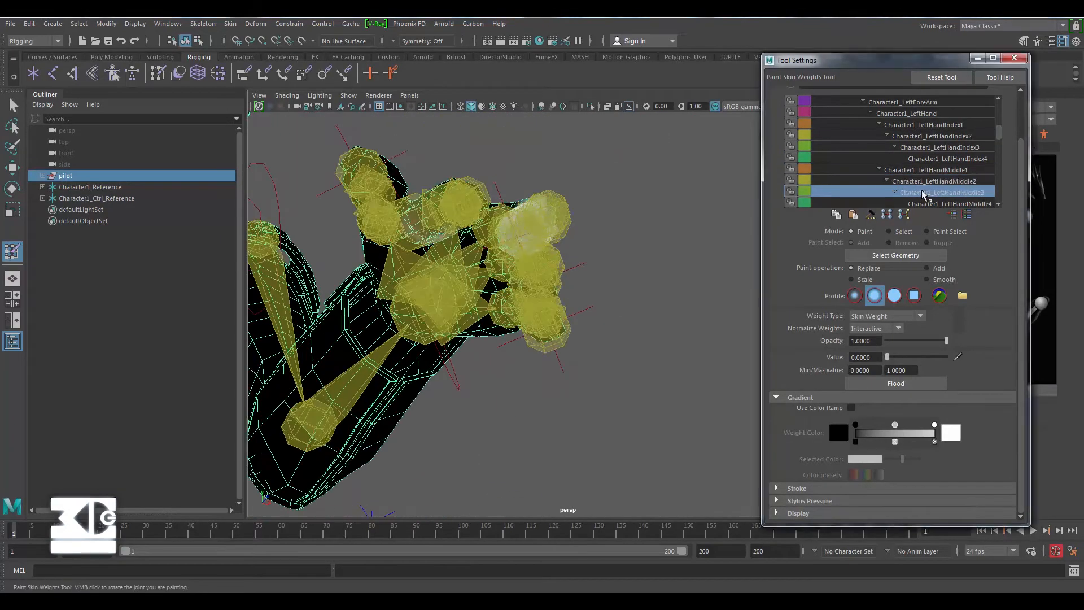
alt+drag(416, 285, 452, 328)
click(948, 204)
alt+drag(479, 271, 525, 299)
Switch to the Move tool with the control rig, close the tool settings and pick the left index fingertip control.
key(w)
click(97, 199)
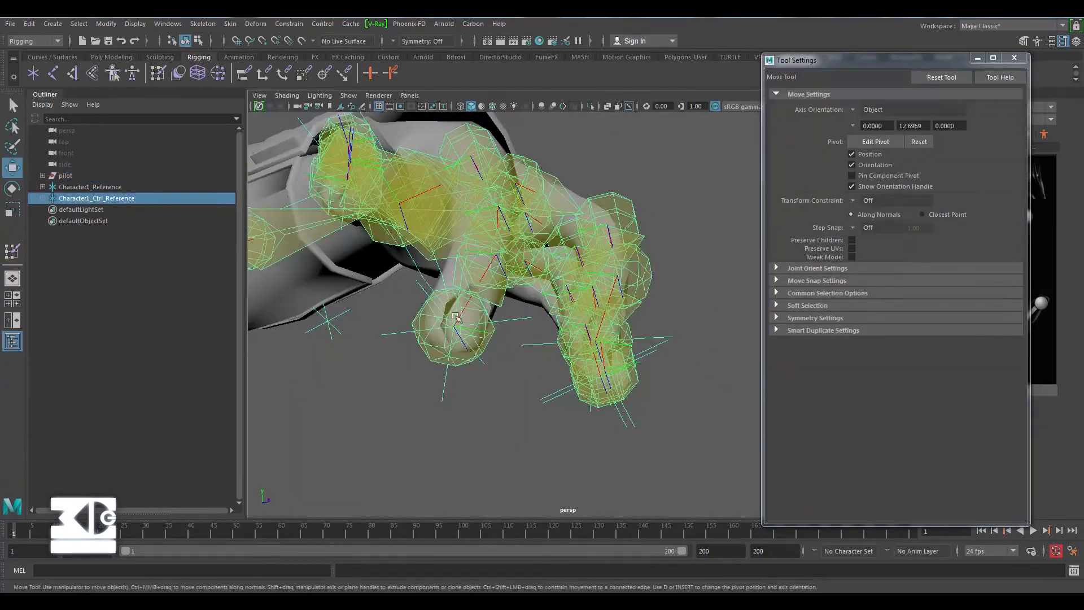
click(1013, 58)
click(488, 319)
alt+right_drag(489, 319, 619, 310)
alt+drag(619, 310, 610, 294)
Return to Paint Skin Weights and examine the LeftHandIndex2, LeftHandIndex3 and LeftHandIndex4 influences.
click(230, 24)
click(376, 106)
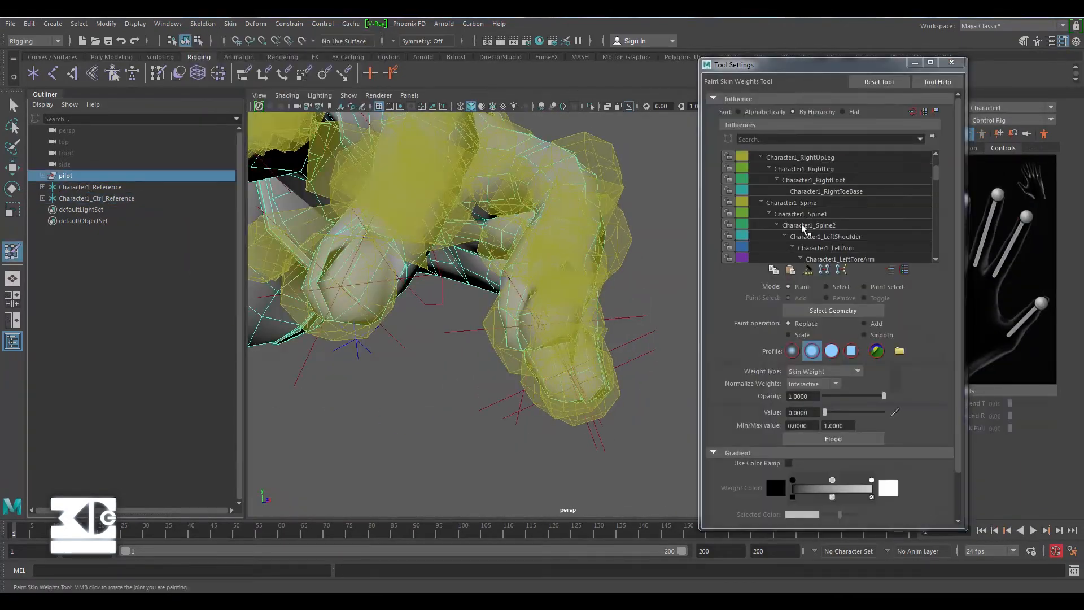
scroll(804, 230, down, 2)
click(864, 225)
mouse_move(542, 271)
alt+mouse_down()
mouse_move(495, 310)
mouse_move(602, 299)
mouse_move(510, 302)
mouse_move(543, 324)
mouse_move(500, 329)
mouse_move(582, 288)
mouse_move(453, 318)
mouse_move(409, 362)
alt+mouse_up()
click(872, 236)
click(880, 247)
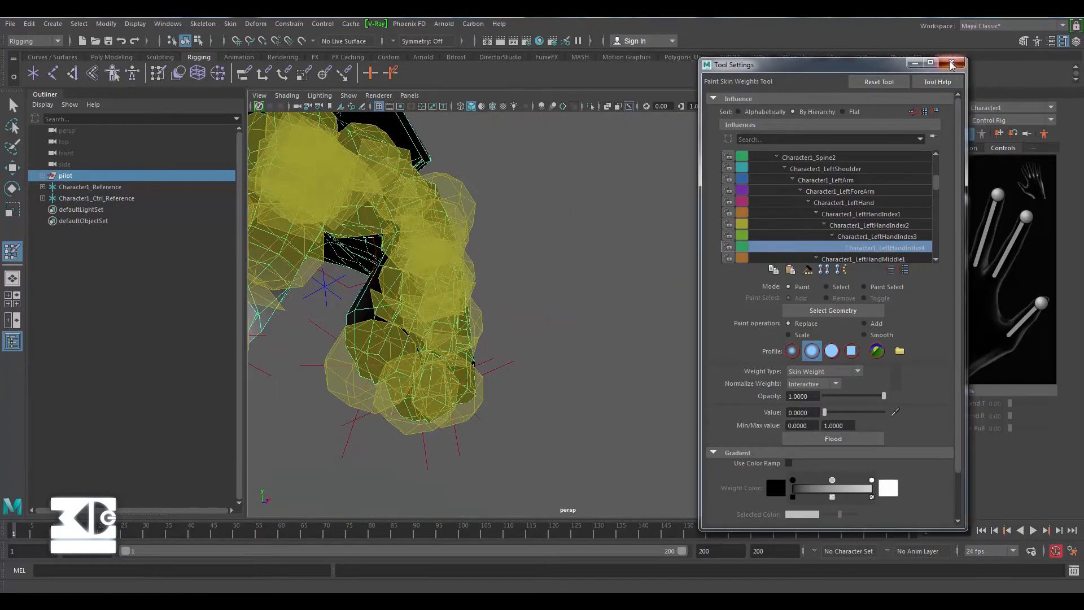
Leave weight painting and select the left index fingertip control with the Move tool to inspect the finger.
click(951, 62)
key(w)
click(1026, 216)
alt+drag(485, 361, 452, 338)
Reopen Paint Skin Weights and compare the weights of LeftHandIndex2 and LeftHandIndex3.
click(230, 24)
click(376, 106)
scroll(804, 253, down, 5)
click(880, 180)
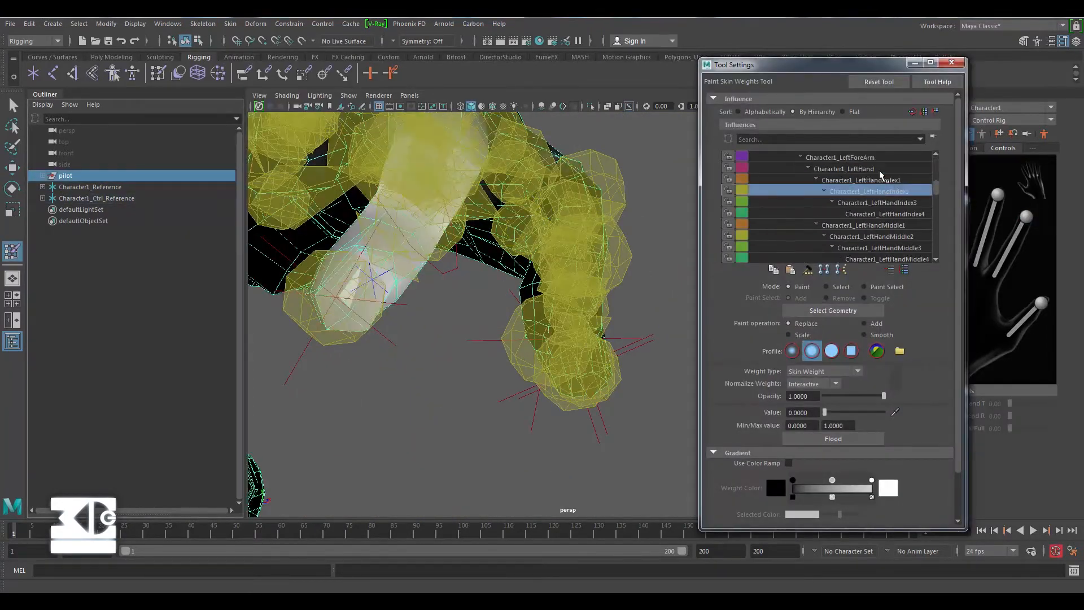
click(818, 216)
click(846, 169)
Hide the joints in the viewport and examine the left index finger's influences on the unobstructed mesh.
click(348, 96)
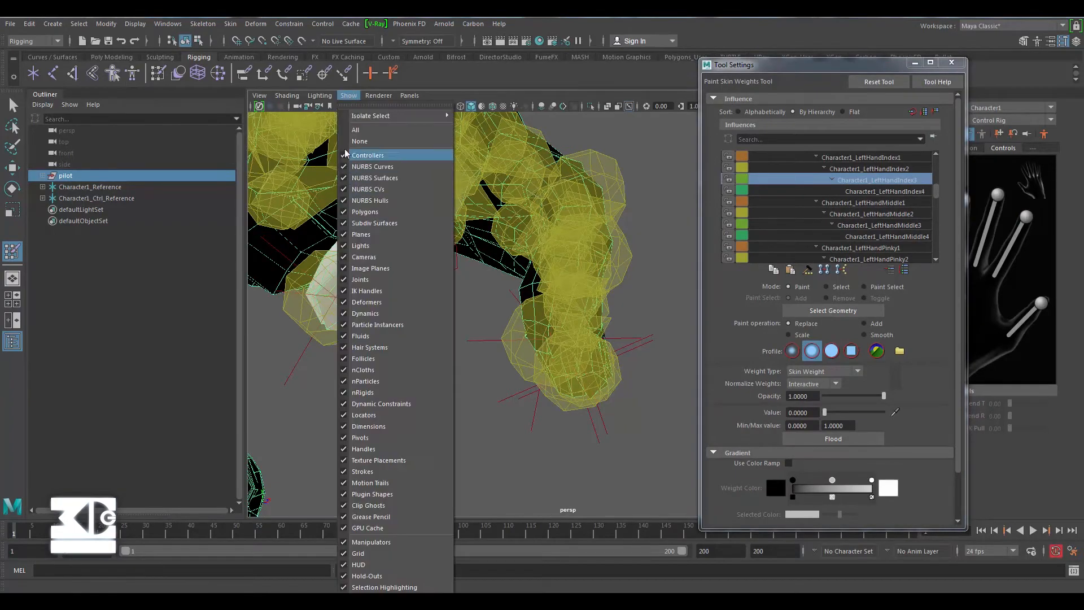
click(361, 155)
alt+drag(343, 281, 429, 271)
click(802, 169)
alt+drag(559, 173, 429, 282)
click(872, 192)
click(861, 158)
alt+drag(564, 226, 452, 279)
Examine the left middle finger's influences, including LeftHandMiddle3 and LeftHandMiddle4, with the joints hidden.
click(863, 214)
alt+middle_drag(452, 278, 451, 312)
click(878, 236)
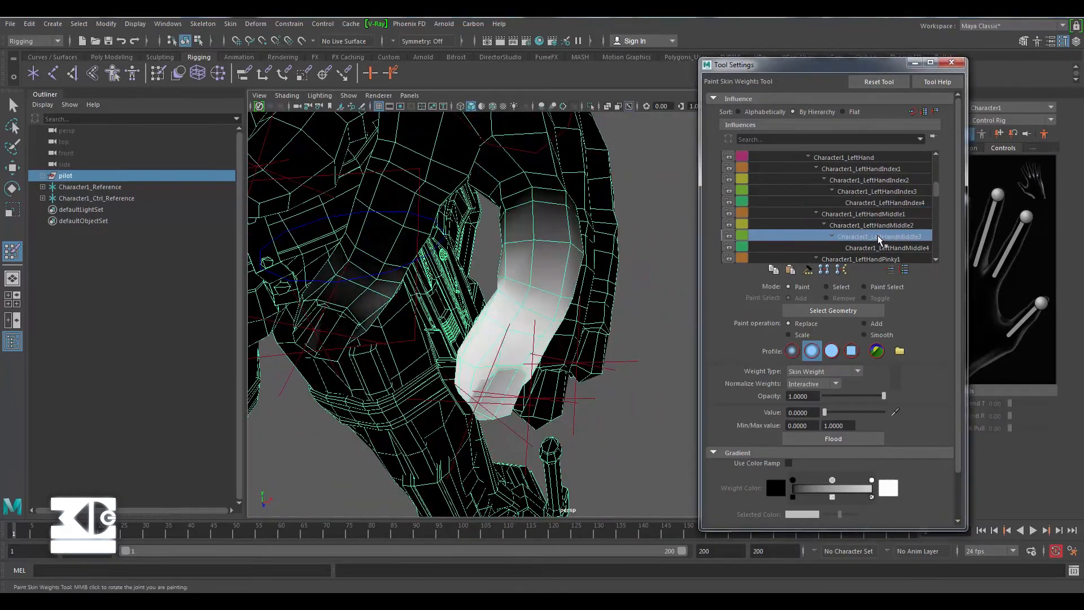
alt+drag(508, 271, 398, 305)
click(871, 248)
alt+drag(508, 316, 610, 362)
scroll(880, 226, down, 3)
click(885, 225)
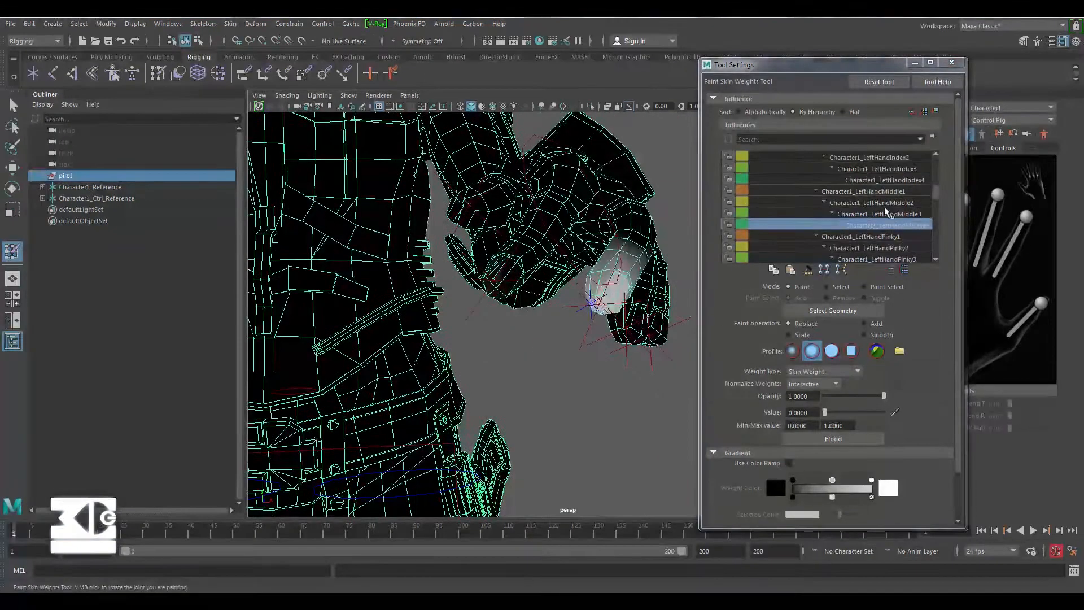
click(881, 192)
Close the painting settings, show the joints again and select the left index fingertip control with the Move tool.
click(951, 63)
click(348, 95)
click(359, 279)
click(1026, 217)
key(w)
alt+drag(564, 294, 709, 218)
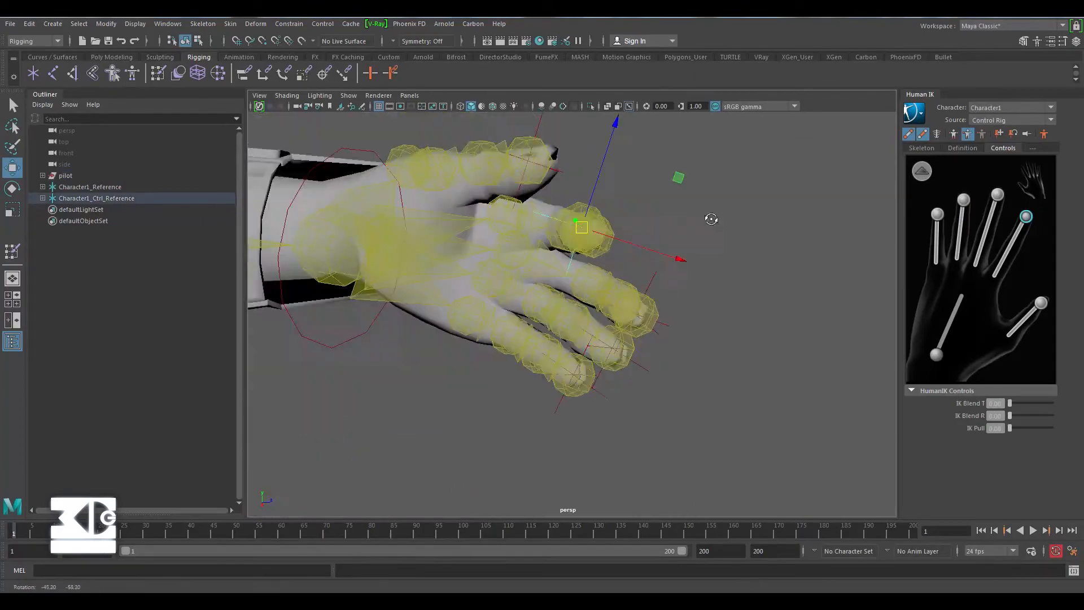
Reopen Paint Skin Weights on the pilot, select the LeftHandIndex3 influence and hide the joints.
click(230, 23)
click(380, 107)
click(66, 176)
click(830, 228)
scroll(836, 231, down, 3)
click(876, 248)
click(348, 96)
click(359, 279)
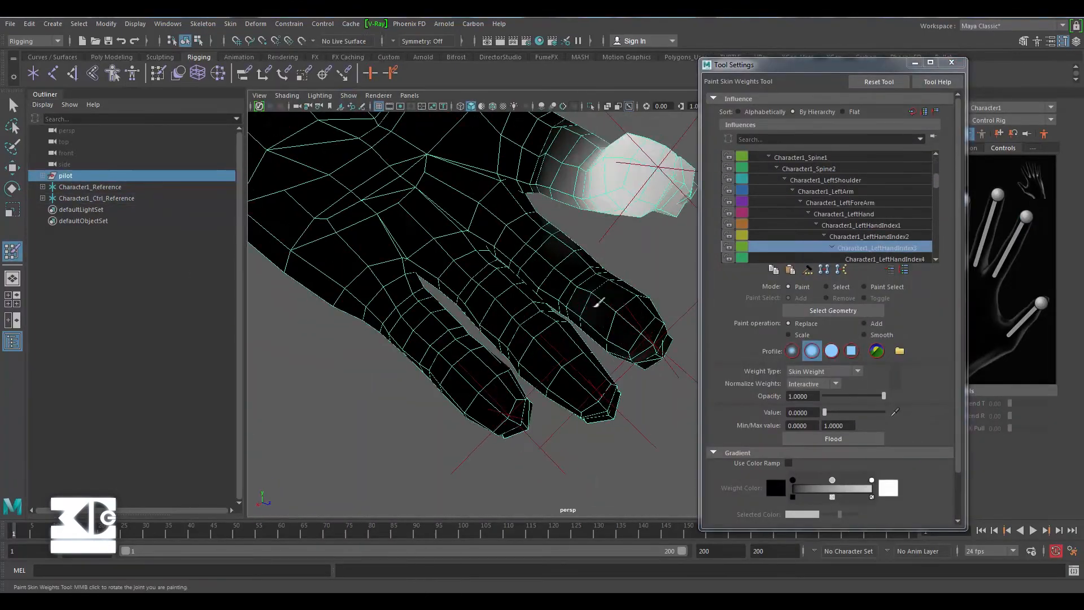
Examine LeftHandIndex2 and the adjoining index finger influences for weights spilling onto the neighbouring fingers.
click(869, 236)
mouse_move(609, 353)
alt+mouse_down()
mouse_move(461, 414)
mouse_move(483, 305)
alt+mouse_up()
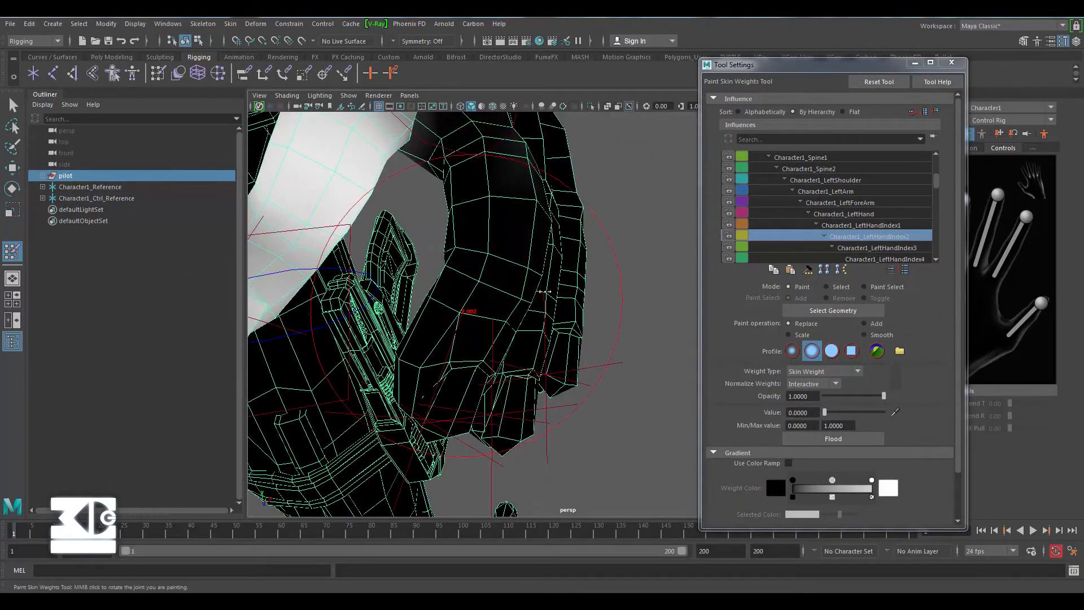
alt+drag(544, 291, 479, 271)
scroll(480, 271, down, 5)
click(876, 248)
scroll(536, 260, up, 8)
alt+drag(689, 225, 598, 249)
scroll(870, 238, down, 1)
click(884, 236)
click(860, 203)
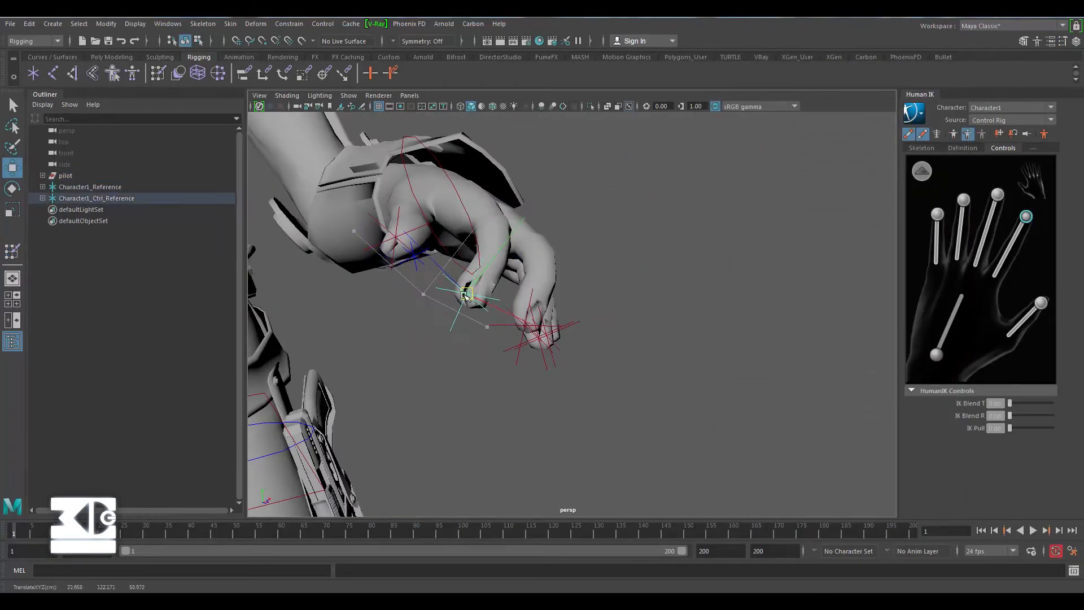
Move the left index fingertip control to test how the finger deforms.
alt+drag(465, 297, 450, 273)
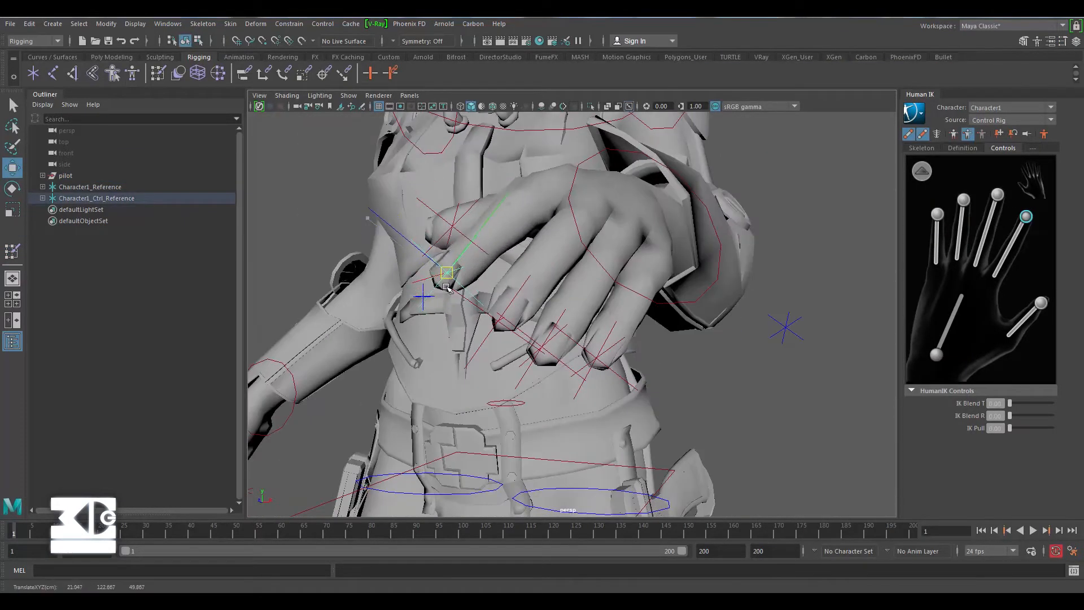
scroll(515, 295, up, 4)
mouse_move(515, 295)
alt+mouse_down()
mouse_move(522, 331)
mouse_move(542, 316)
alt+mouse_up()
Check the LeftHandIndex1 and LeftHandIndex4 influences in Paint Skin Weights, and retest the left index finger with its fingertip control.
click(230, 24)
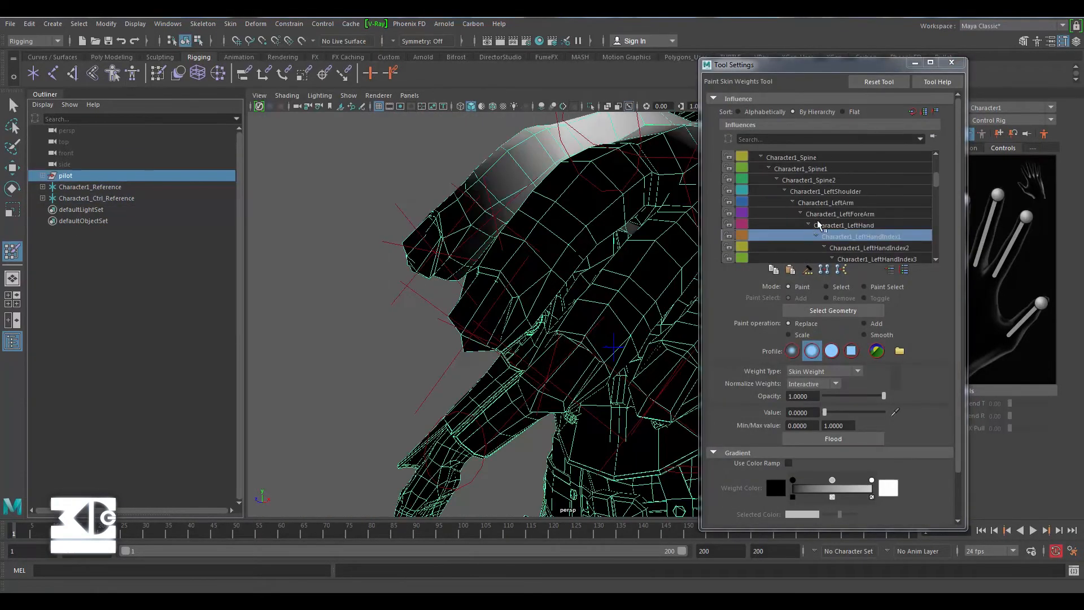
click(813, 236)
click(829, 213)
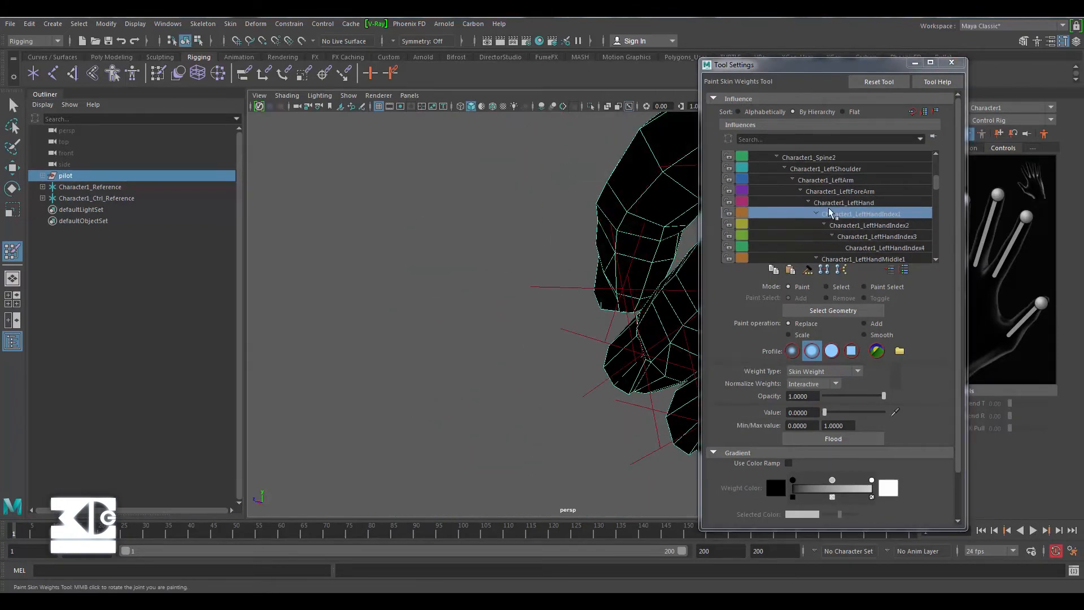
click(846, 247)
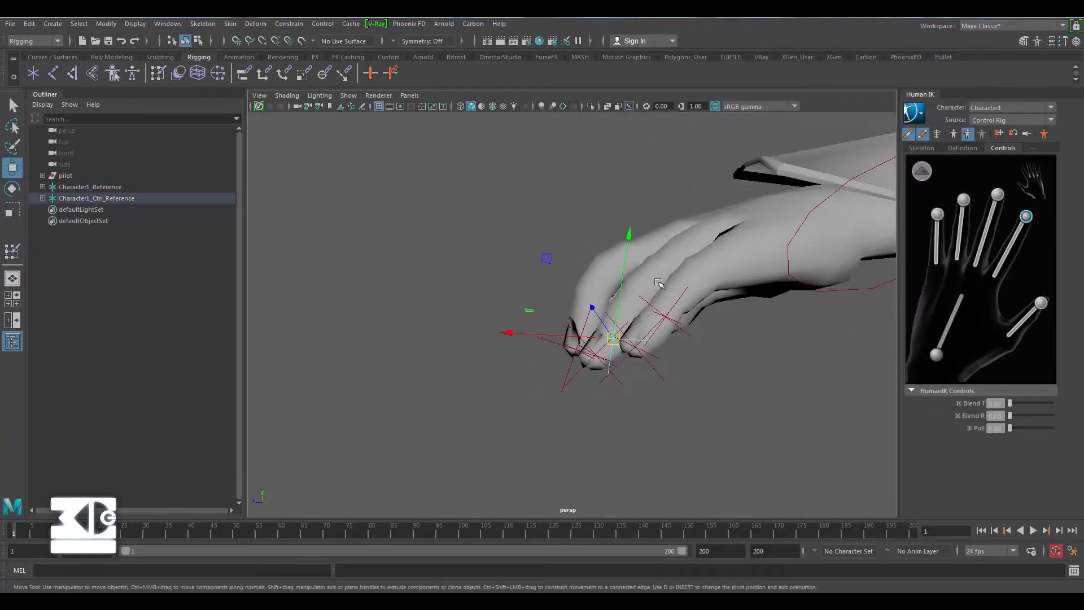
alt+drag(658, 283, 604, 346)
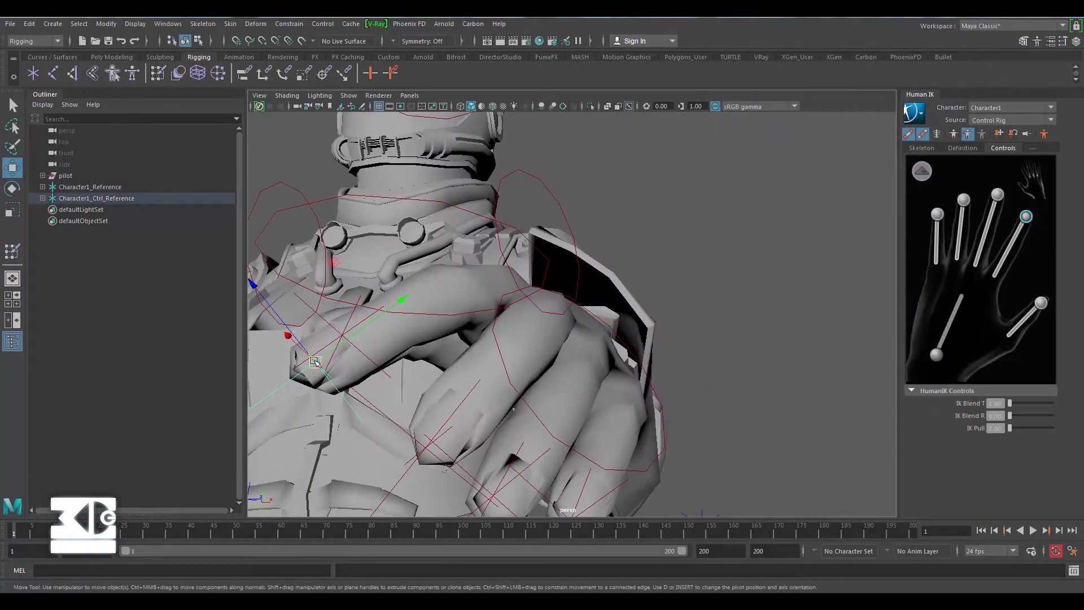
Move the left index fingertip control once more and inspect the finger deformation from several sides.
click(321, 356)
drag(317, 360, 327, 352)
scroll(395, 339, down, 5)
alt+drag(456, 321, 638, 329)
scroll(560, 389, up, 5)
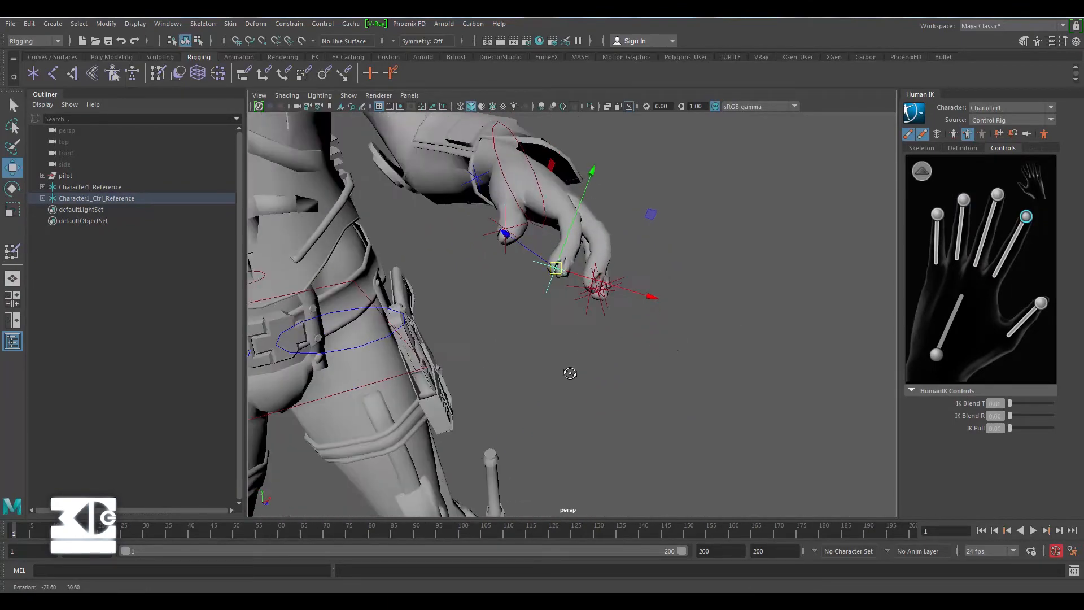
drag(568, 375, 601, 272)
click(613, 278)
scroll(597, 310, down, 5)
alt+drag(597, 309, 680, 281)
scroll(701, 308, up, 4)
scroll(649, 282, down, 7)
alt+drag(539, 299, 530, 273)
scroll(543, 308, up, 4)
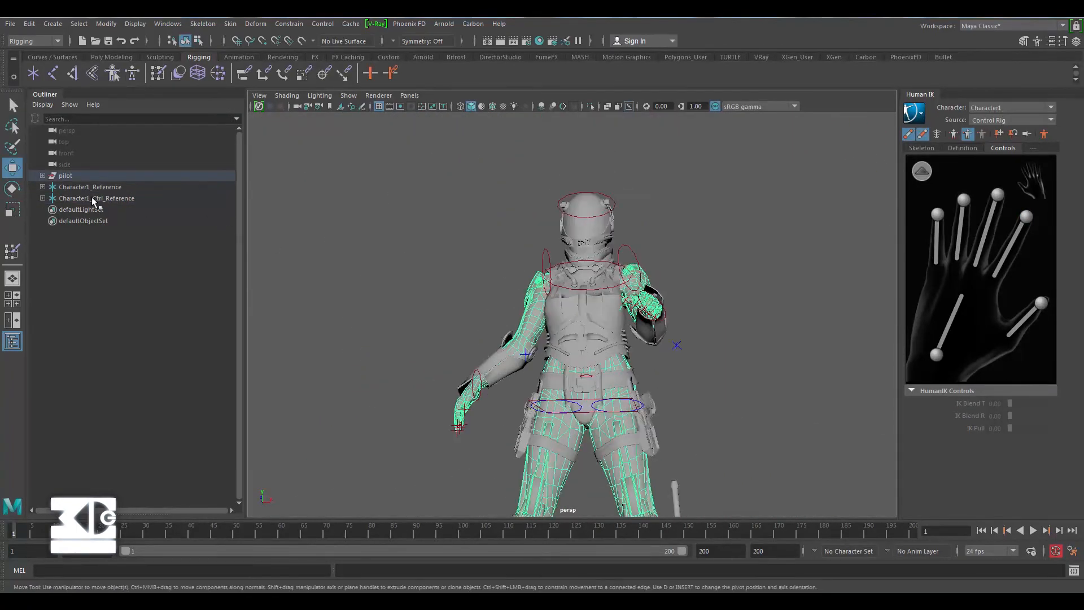
Select Character1_Ctrl_Reference and turn the joint display back on in the viewport.
click(94, 199)
click(319, 95)
mouse_move(385, 98)
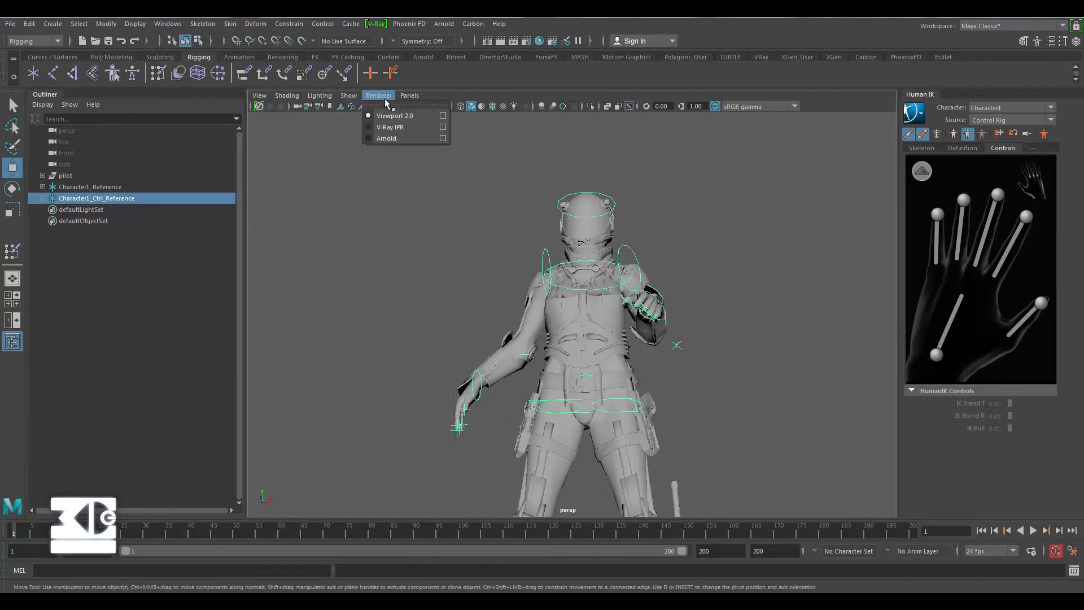
mouse_move(347, 96)
click(343, 282)
scroll(494, 327, down, 4)
alt+drag(494, 327, 500, 361)
scroll(638, 305, up, 4)
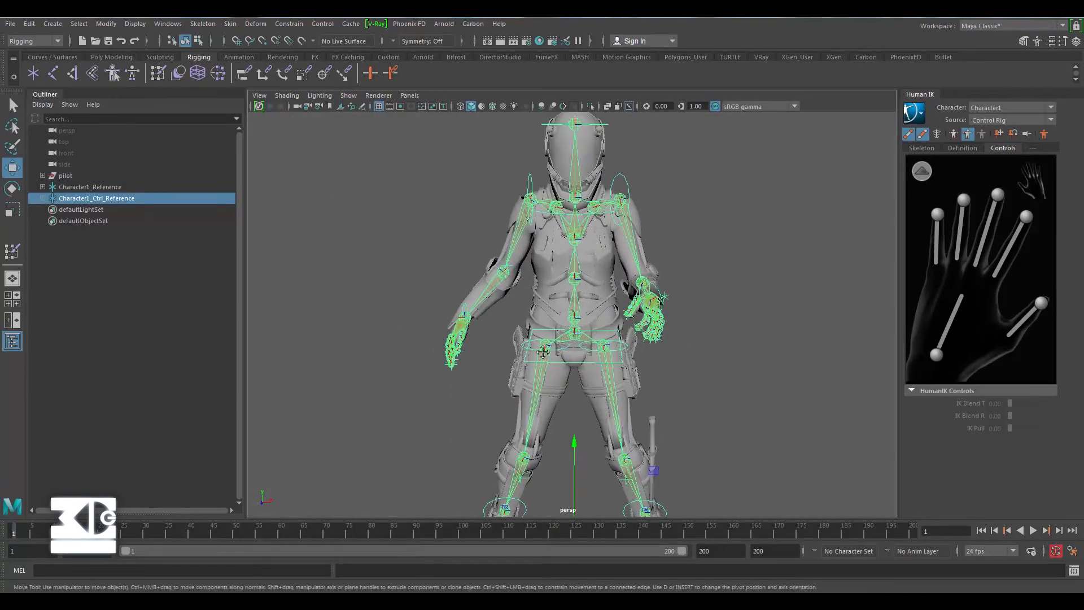
alt+middle_drag(650, 295, 616, 261)
Display the whole-body HumanIK controls, try moving the left wrist effector in Full Body mode, and undo the move.
click(916, 150)
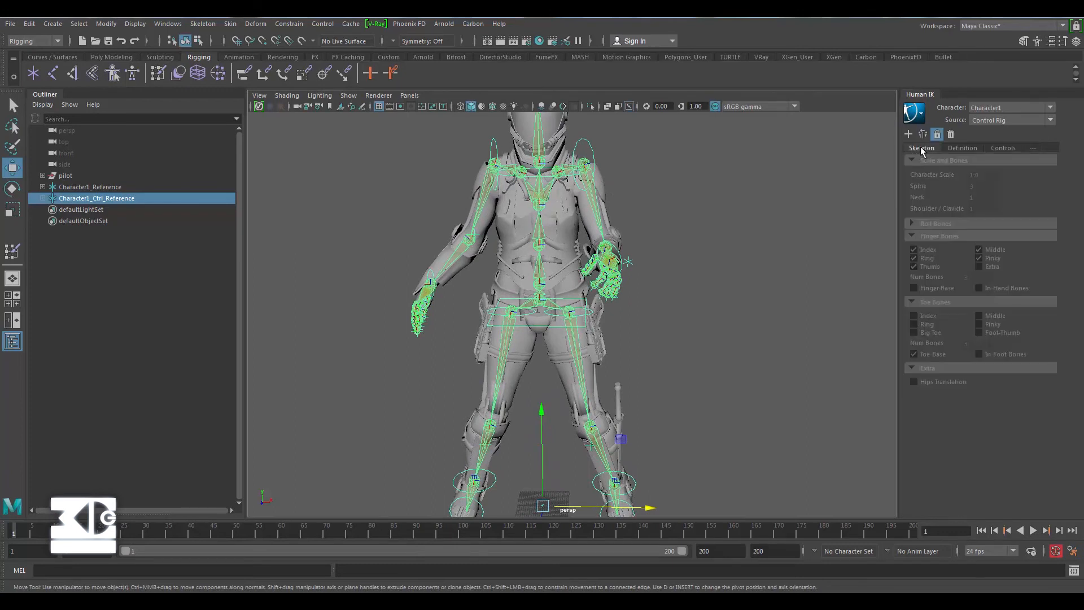
click(992, 149)
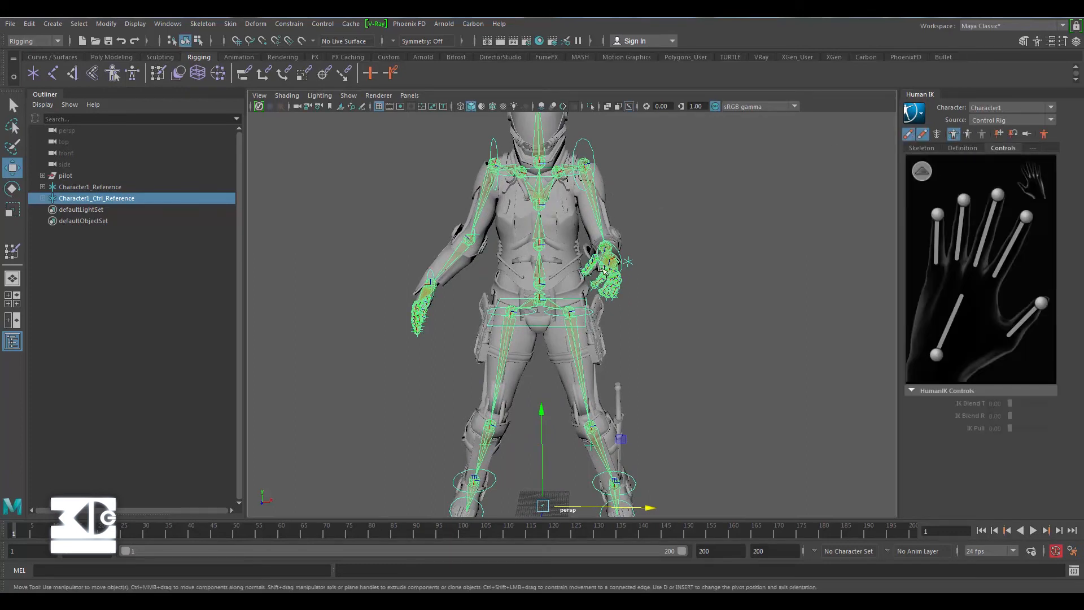
click(920, 171)
click(1023, 270)
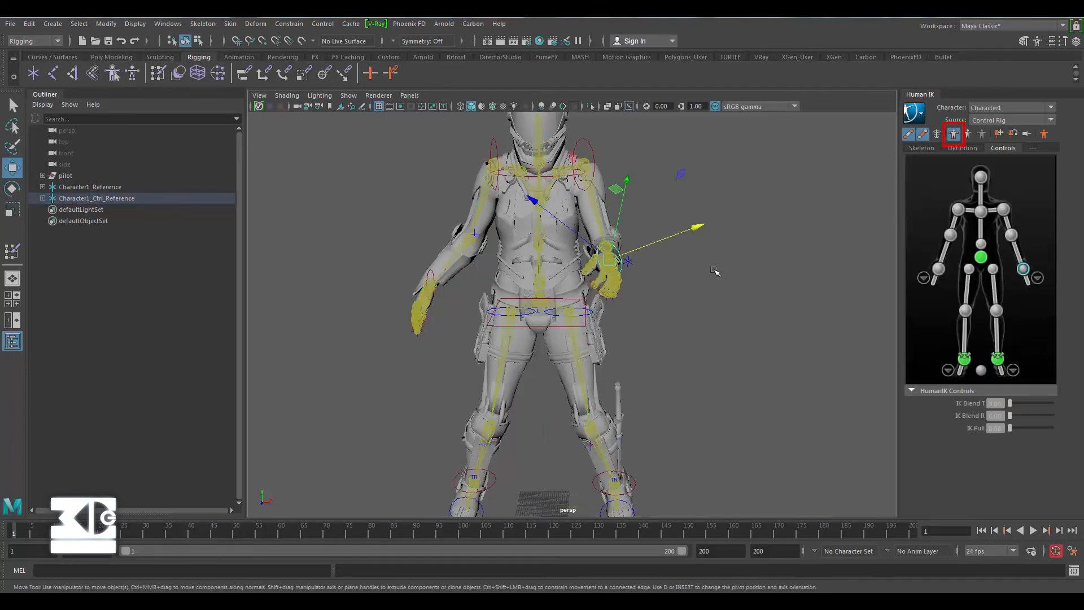
drag(606, 264, 648, 246)
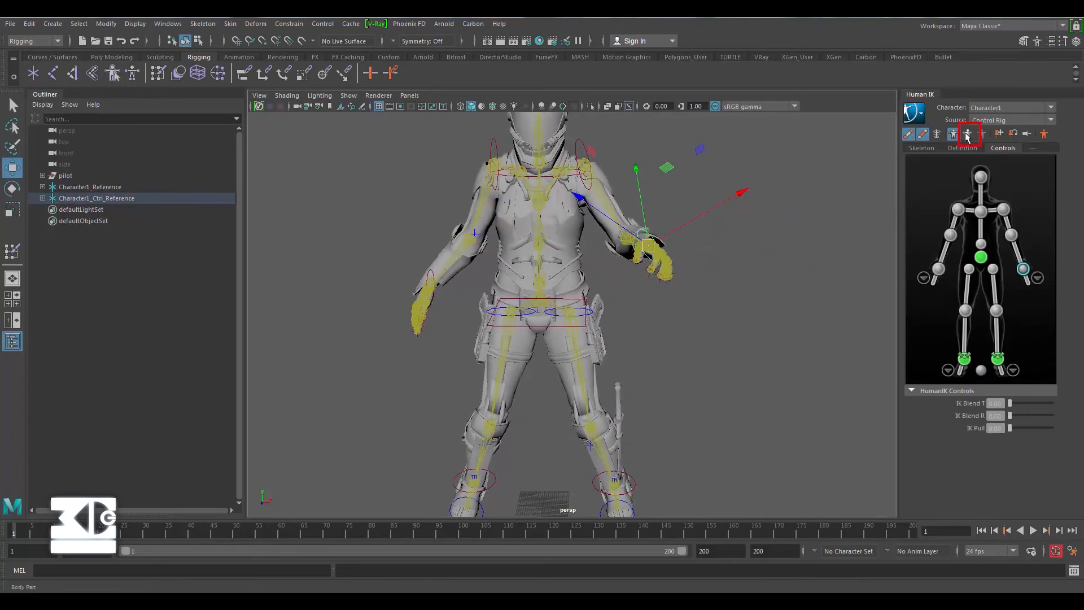
key(ctrl+z)
Move the left wrist effector away from the body in Body Part mode to test how the arm follows.
drag(624, 257, 760, 211)
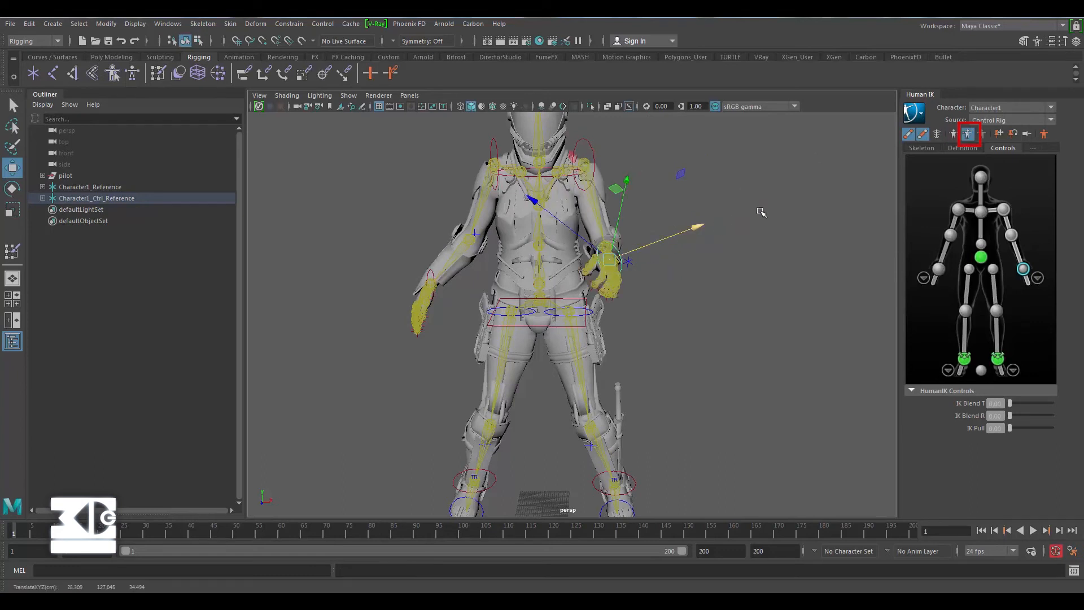
drag(605, 259, 604, 236)
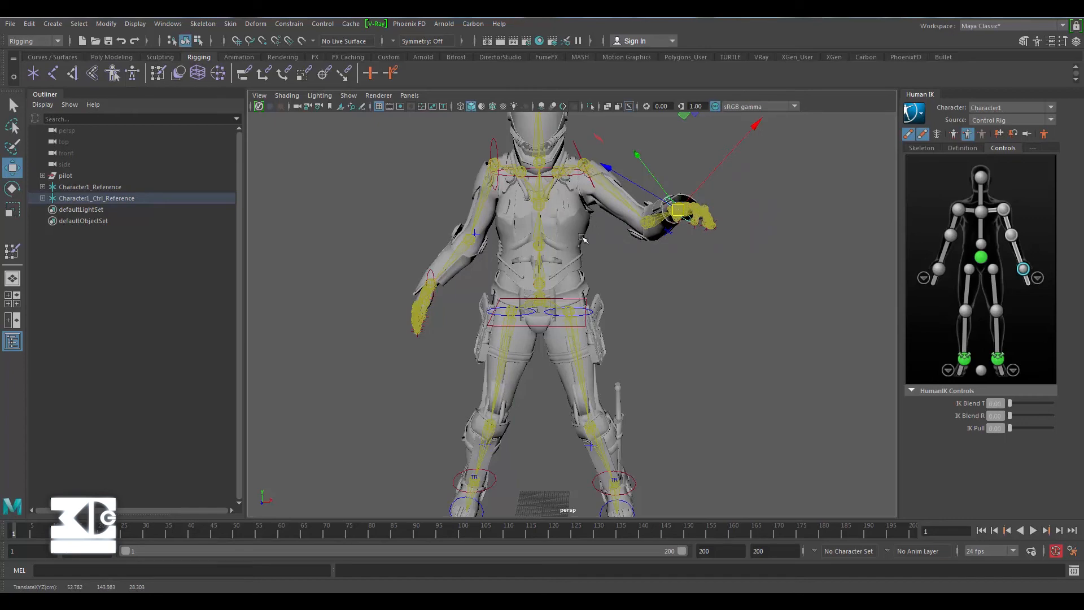
drag(680, 216, 684, 249)
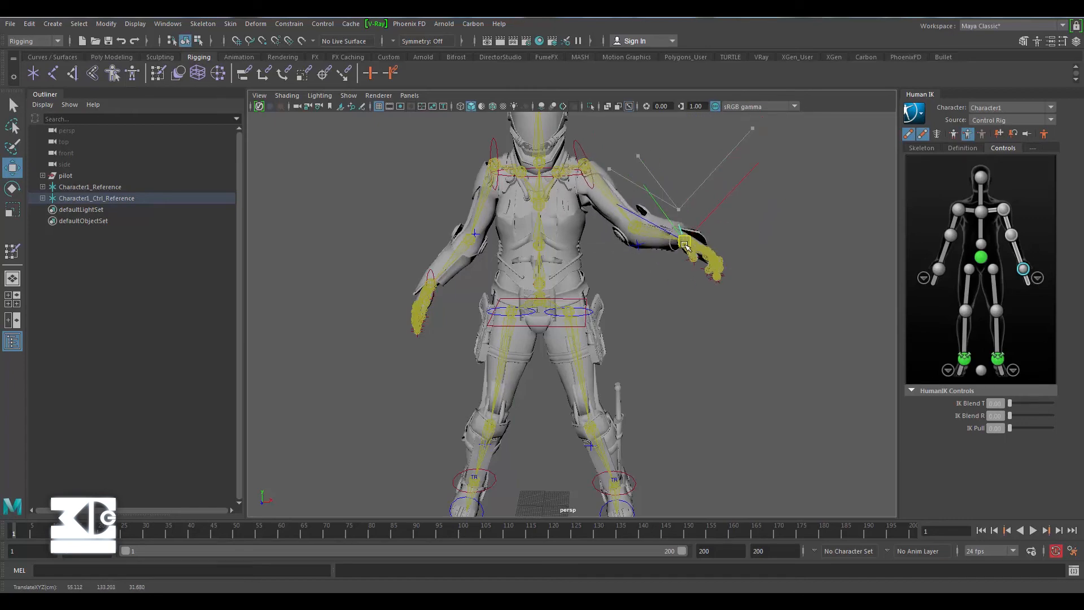
scroll(680, 250, up, 3)
scroll(621, 271, down, 6)
alt+drag(591, 272, 597, 279)
scroll(621, 278, up, 5)
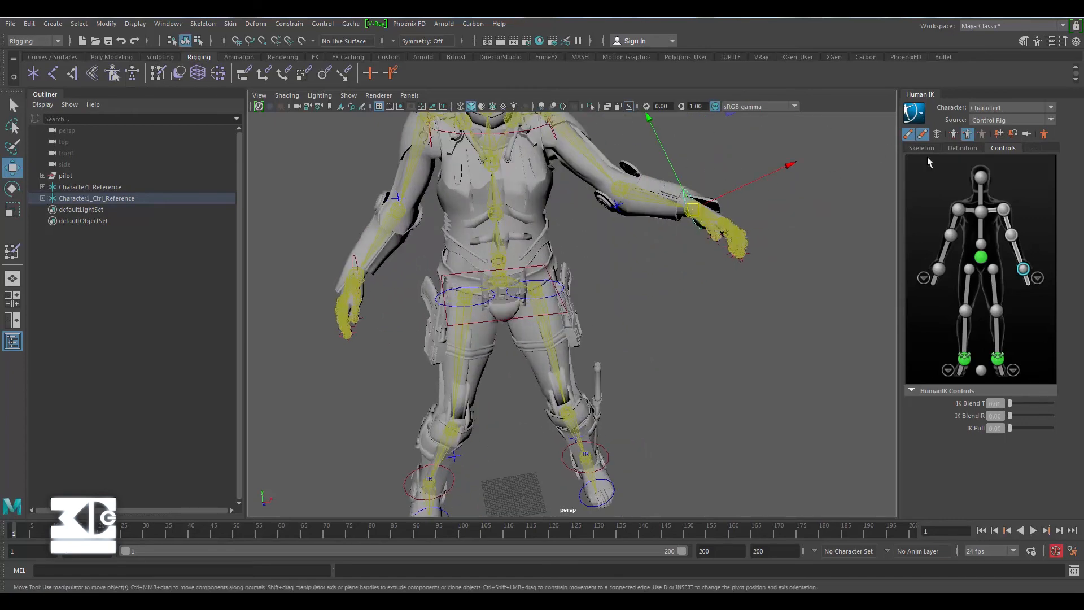
Return the character to its HumanIK stance pose and check the whole figure.
click(1045, 135)
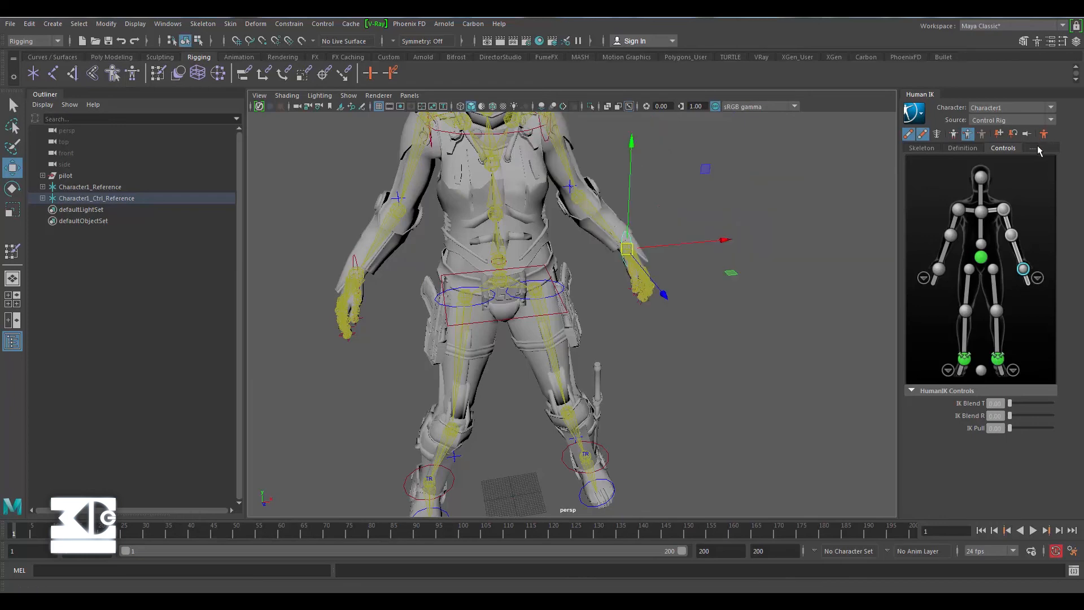
scroll(728, 223, down, 4)
scroll(722, 224, up, 3)
alt+drag(705, 232, 691, 230)
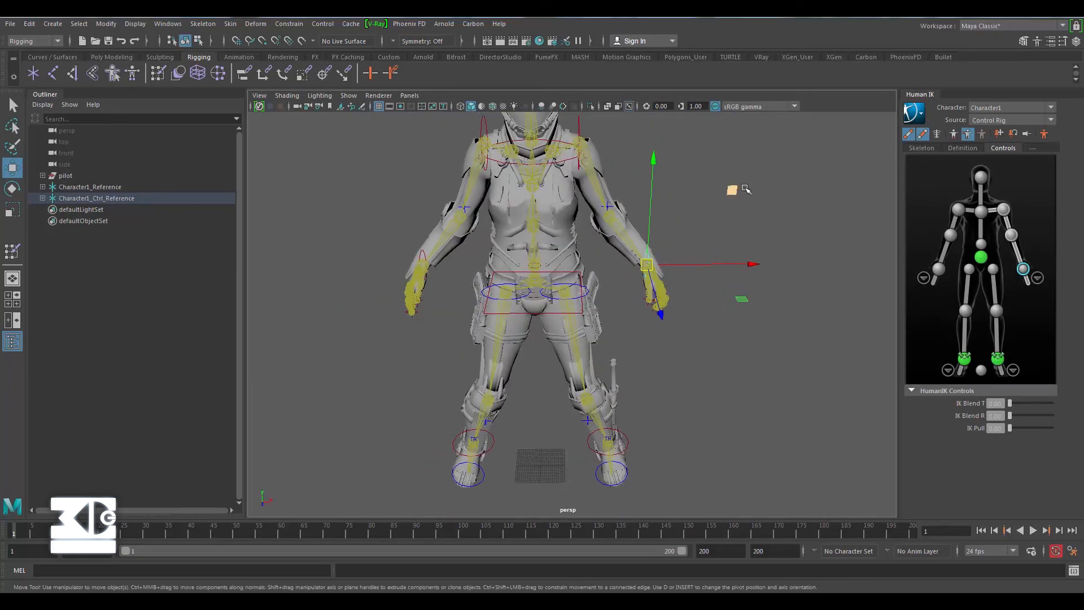
alt+middle_drag(705, 187, 709, 229)
scroll(683, 198, down, 5)
scroll(670, 252, up, 3)
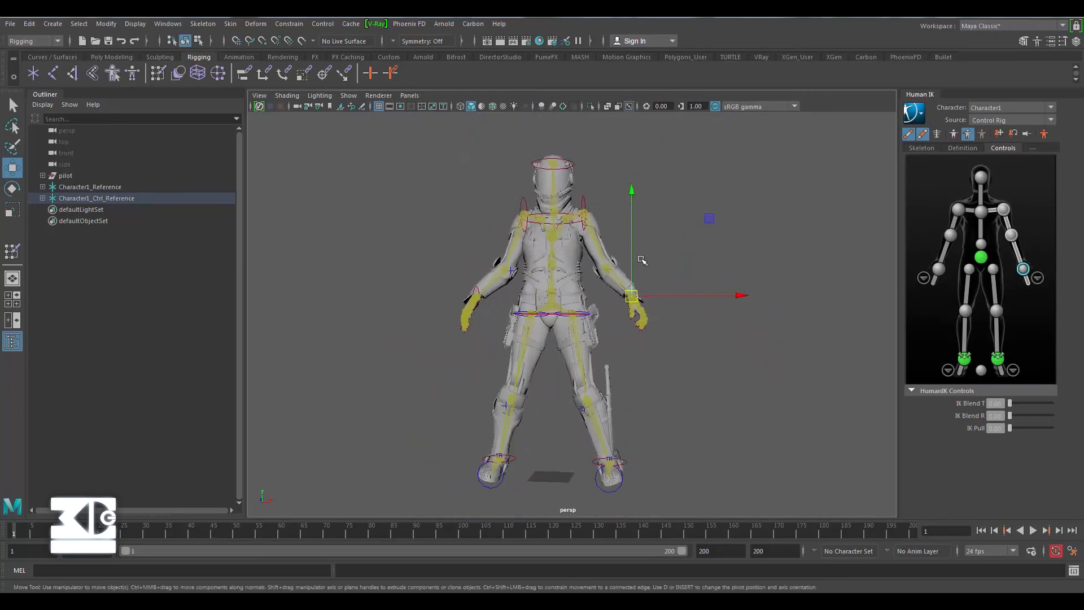
alt+drag(419, 255, 400, 249)
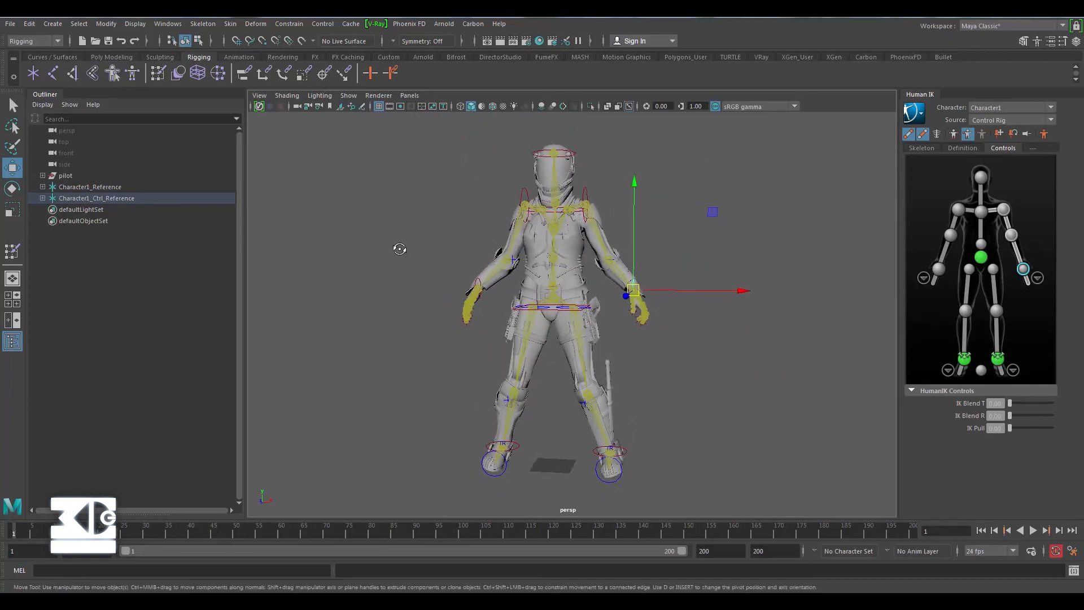